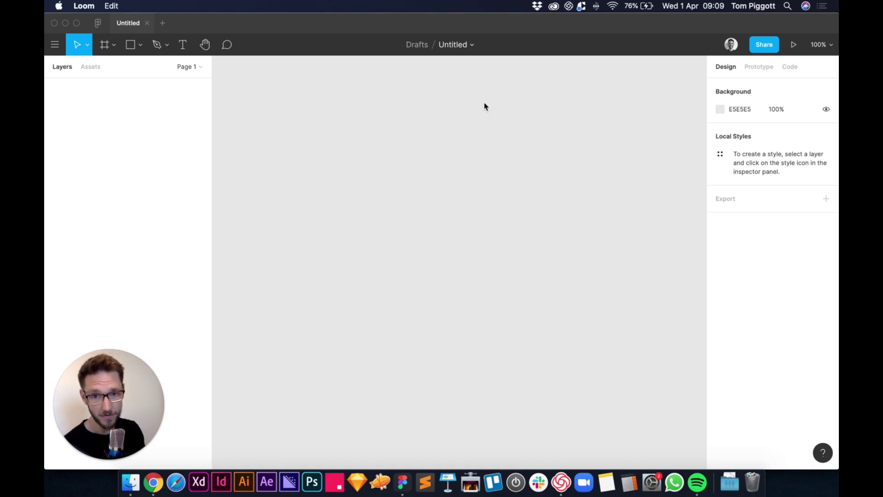
Rename the untitled design file as "Autolayout Buttons"
click(455, 44)
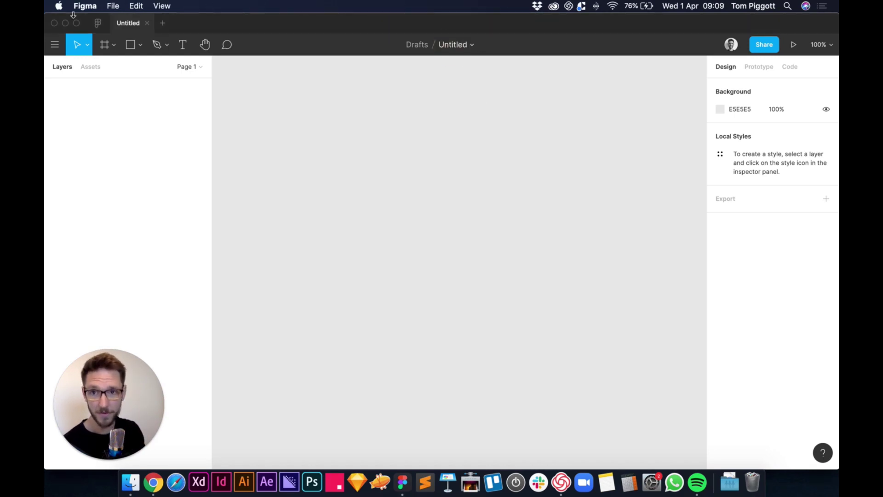
double_click(454, 44)
text(Au)
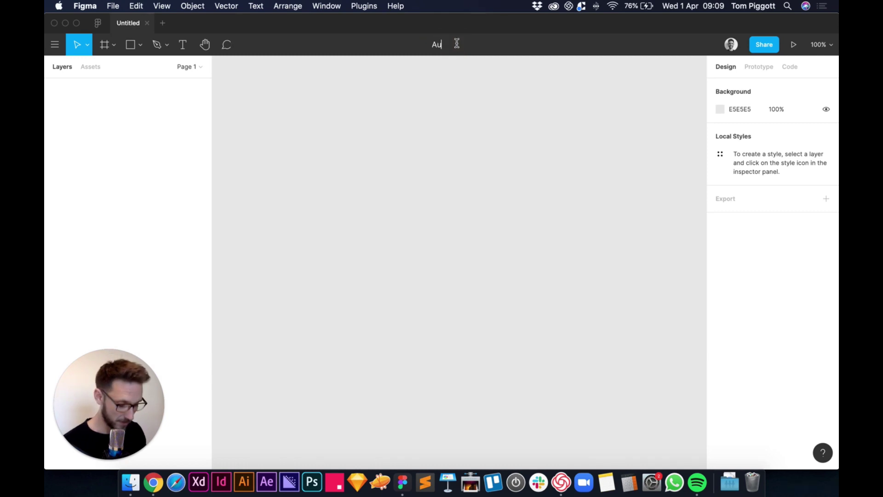
text(tolayout Buttons)
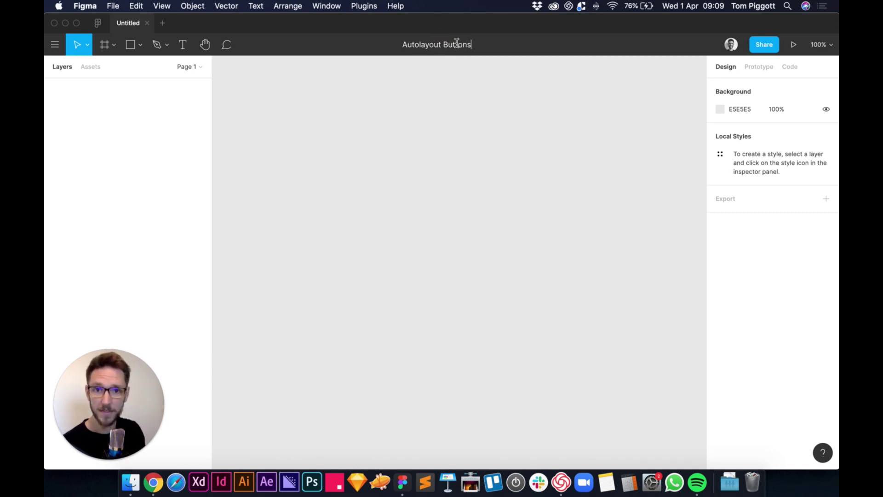
key(Return)
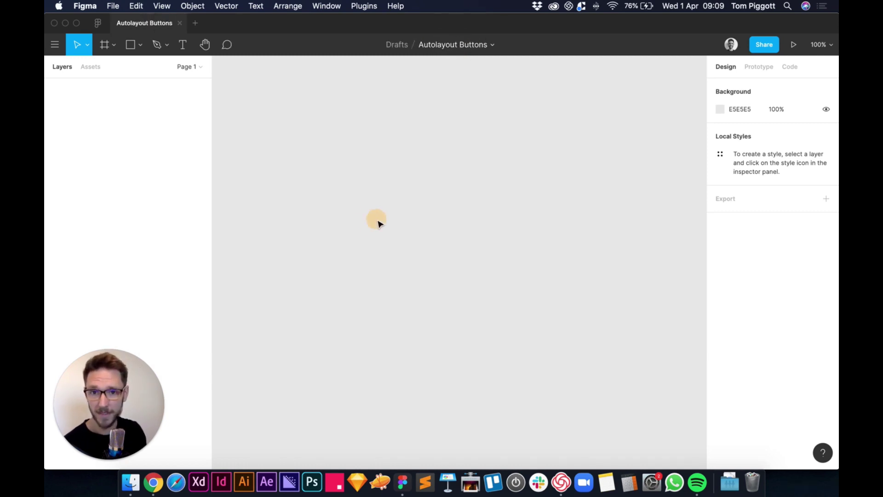
Draw a portrait frame about 359 × 439 on the empty canvas and name it "colour"
key(f)
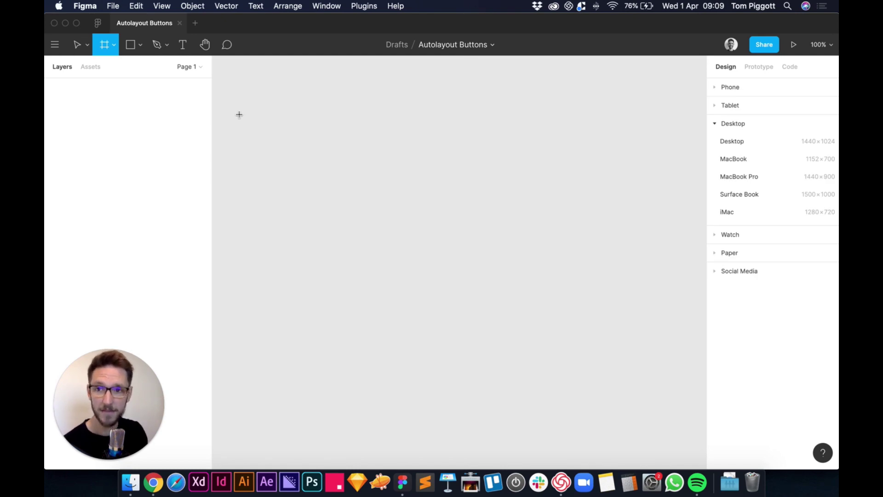
drag(250, 99, 449, 342)
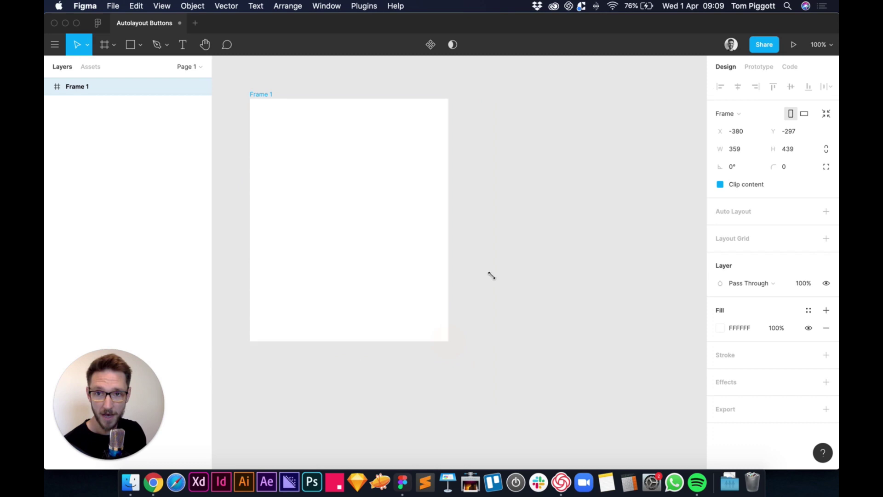
double_click(81, 87)
text(colour)
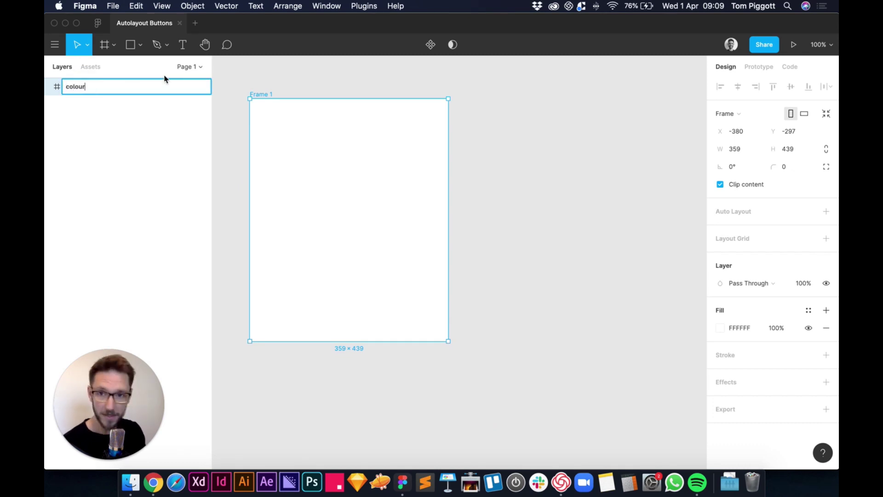
key(Return)
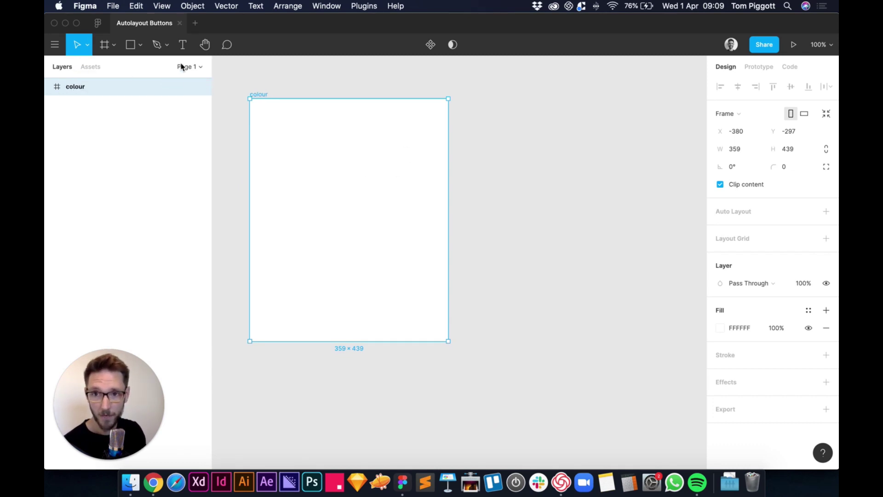
Rename the file's only page as "style"
click(182, 67)
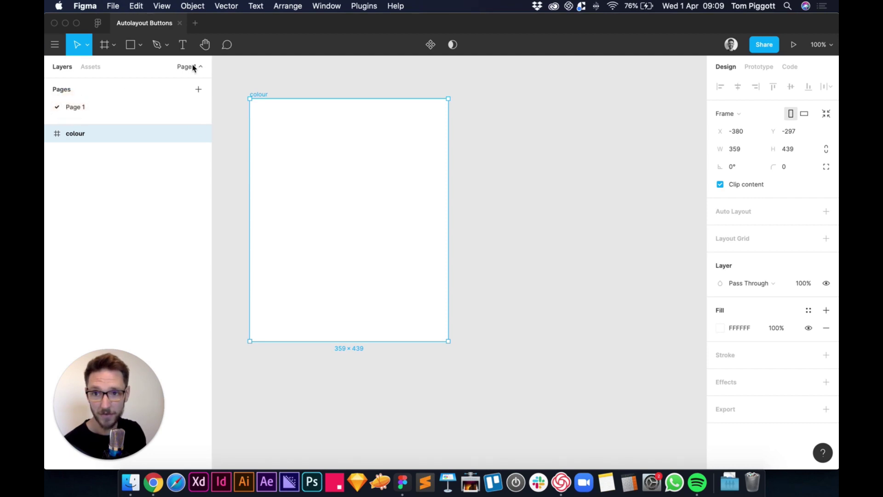
double_click(78, 107)
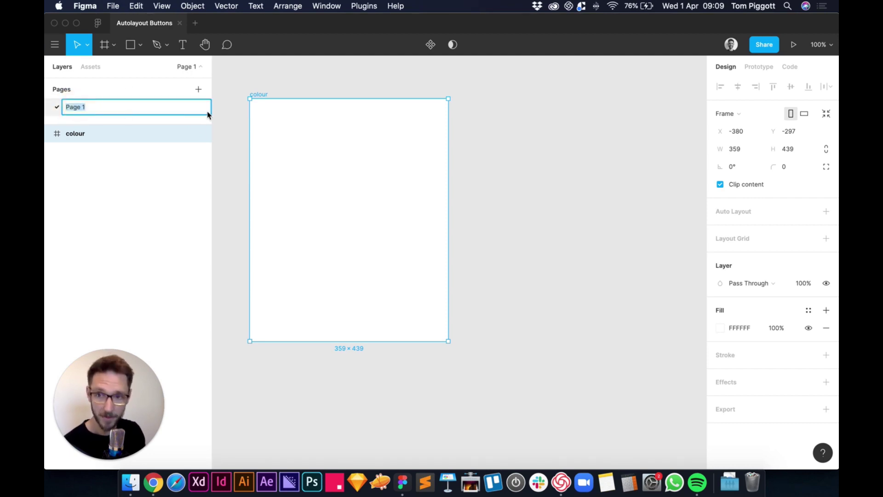
text(style)
key(Return)
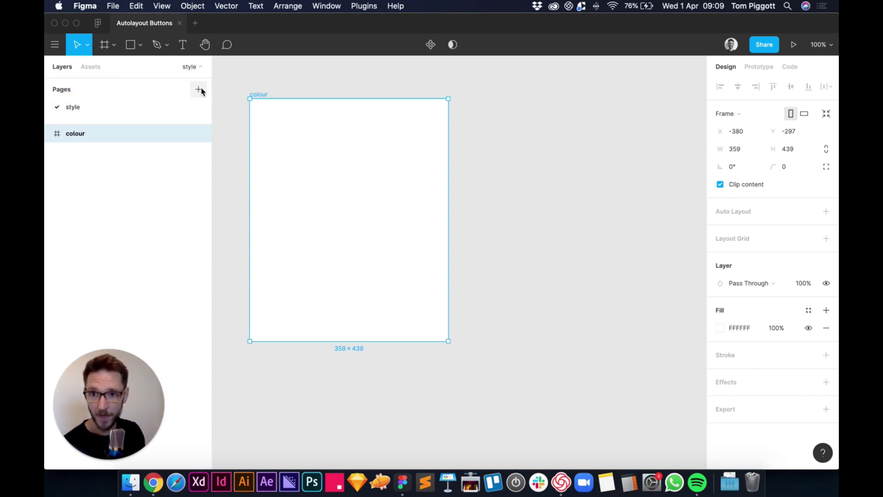
Add a second page named "layouts" and go back to the style page
click(198, 89)
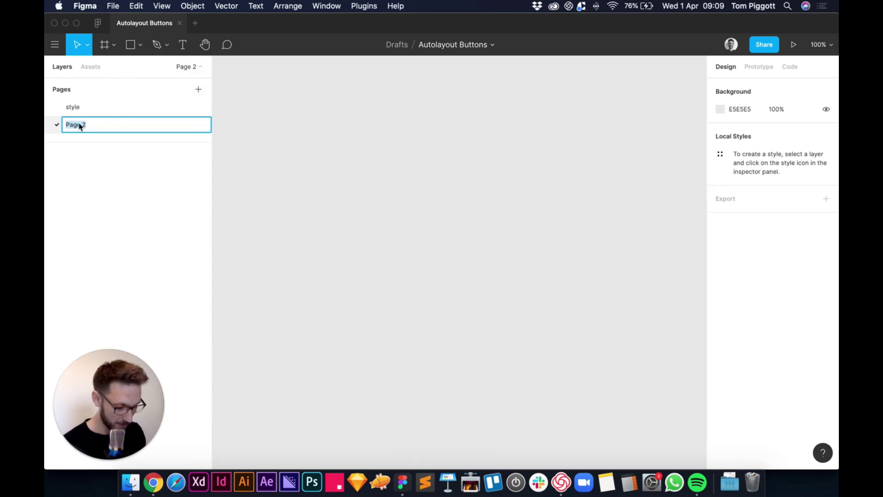
text(layouts)
key(Return)
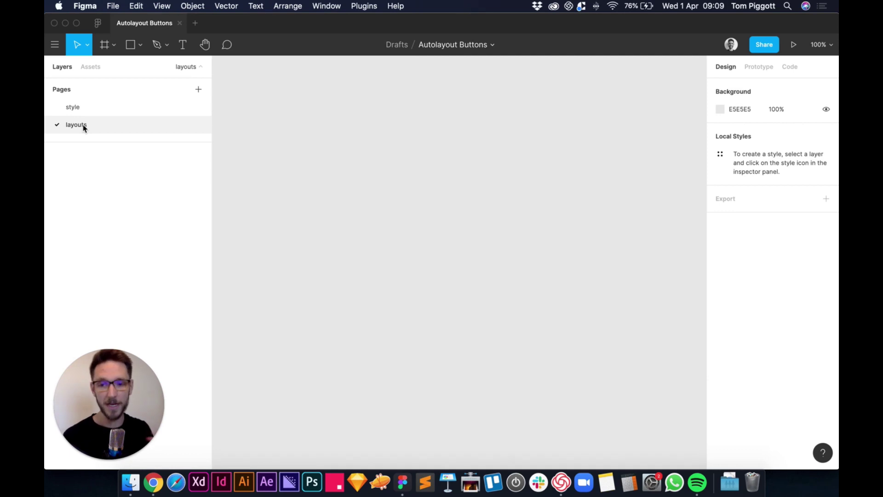
click(73, 108)
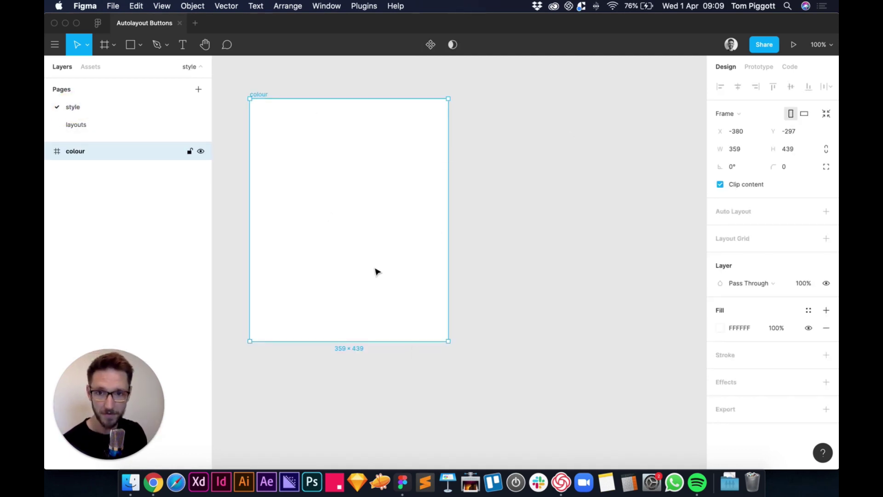
Draw a square about 85 × 85 near the upper-left corner of the colour frame
click(338, 205)
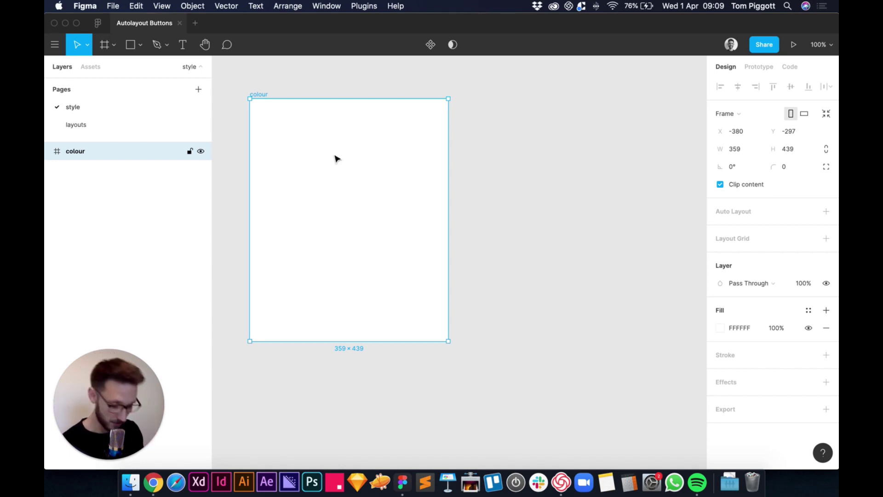
click(336, 159)
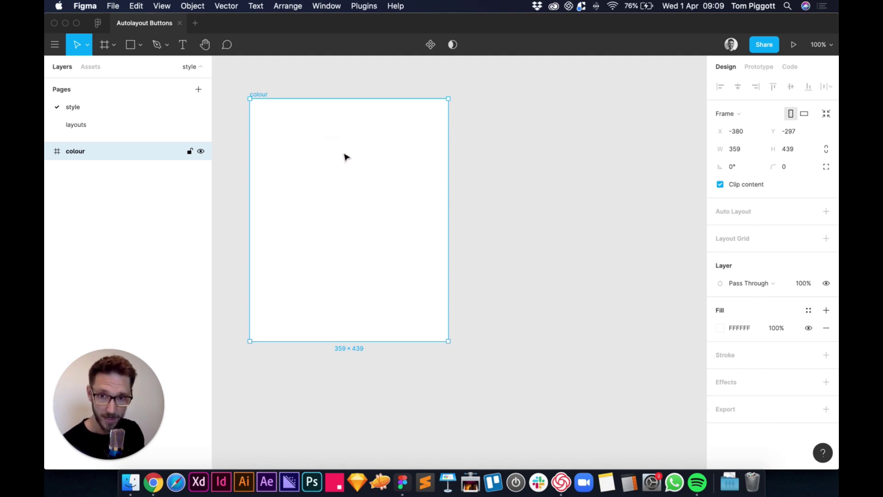
click(361, 146)
click(131, 44)
drag(269, 120, 306, 174)
Set the square's width and height to 100 and move it slightly further into the frame, to about X 54, Y 56
click(741, 133)
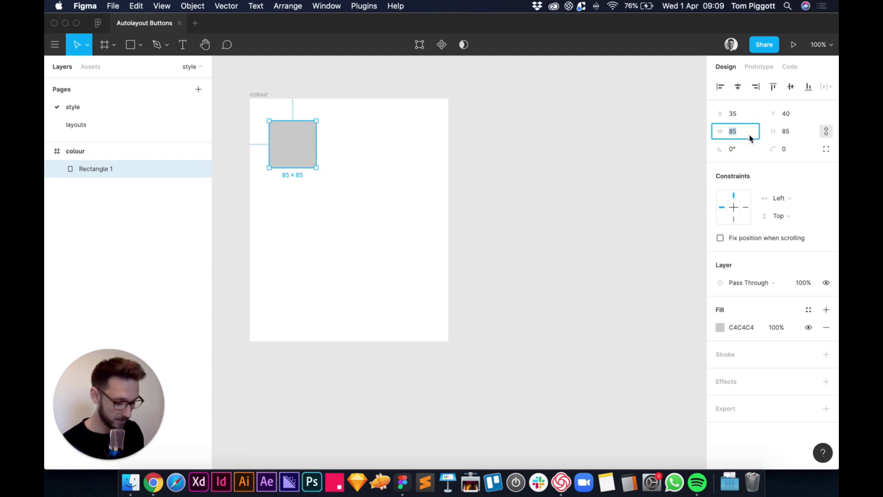
text(100)
key(Tab)
text(100)
click(362, 148)
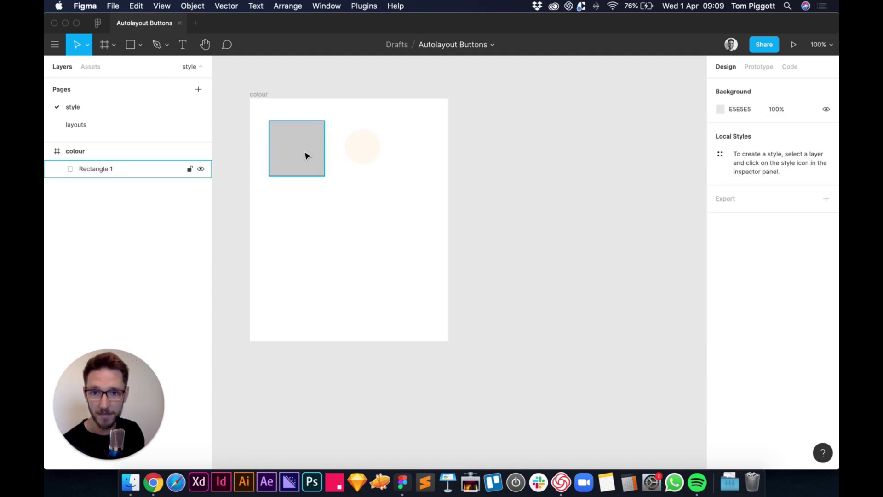
drag(305, 157, 316, 159)
click(375, 172)
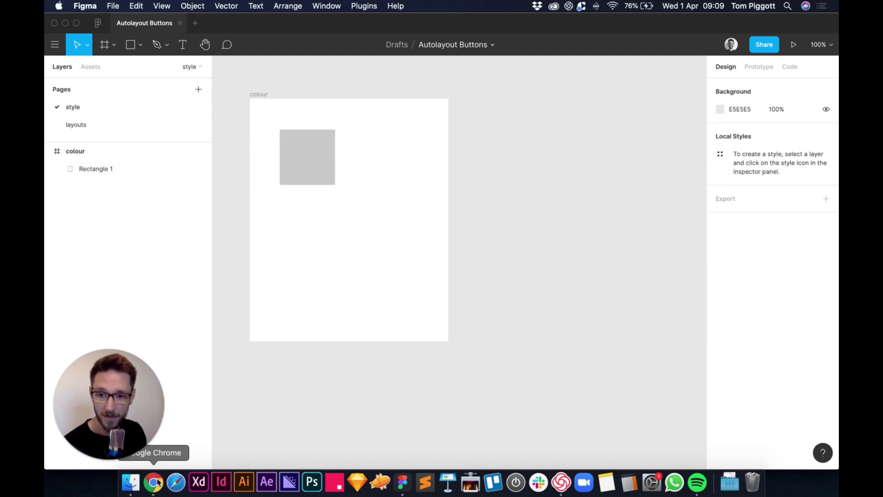
Switch to Chrome, reopen the American Palette from the Flat UI Colors overview and copy the Electron Blue hex code
click(153, 482)
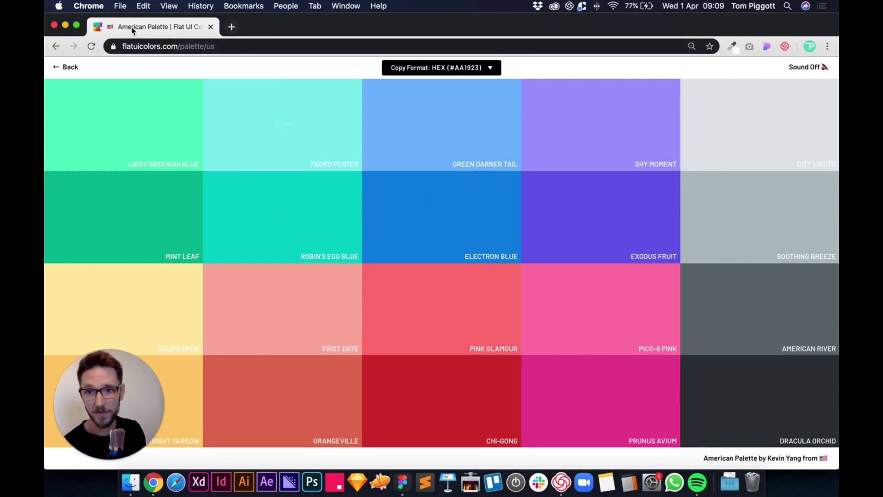
click(63, 66)
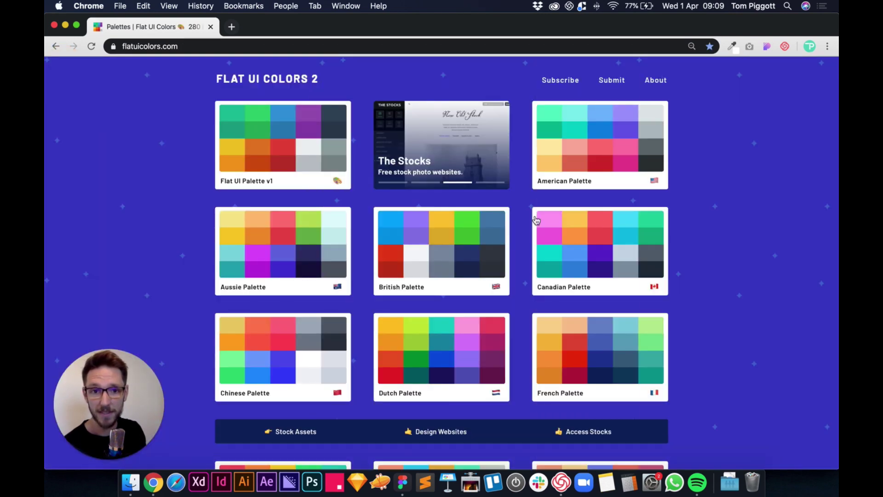
click(573, 165)
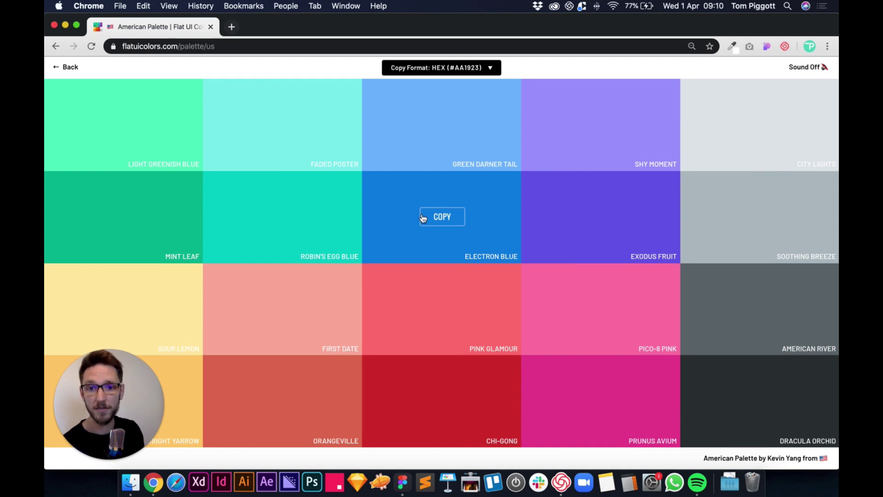
click(423, 218)
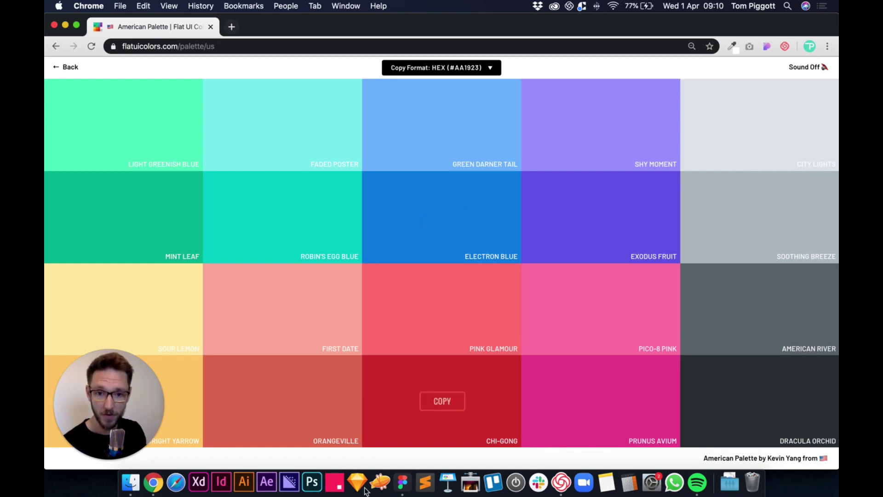
Switch back to Figma and set the square's fill to the copied colour #0984e3
click(402, 483)
click(299, 161)
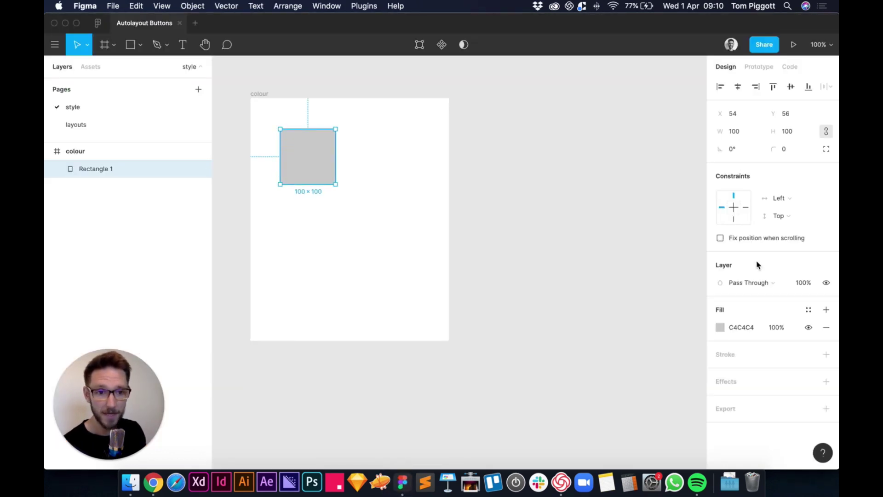
click(748, 327)
key(super+v)
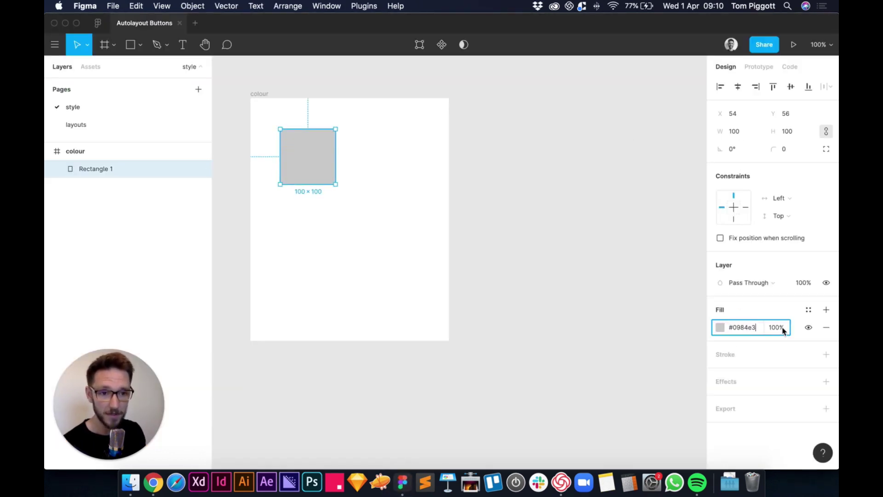
key(Return)
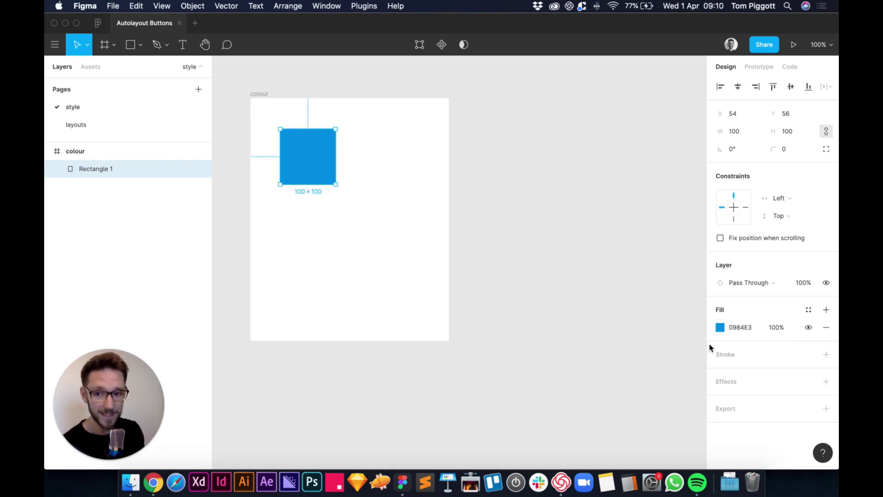
Remove the extra fill after trying it on the square, and save the solid fill as a colour style named "blue"
click(827, 310)
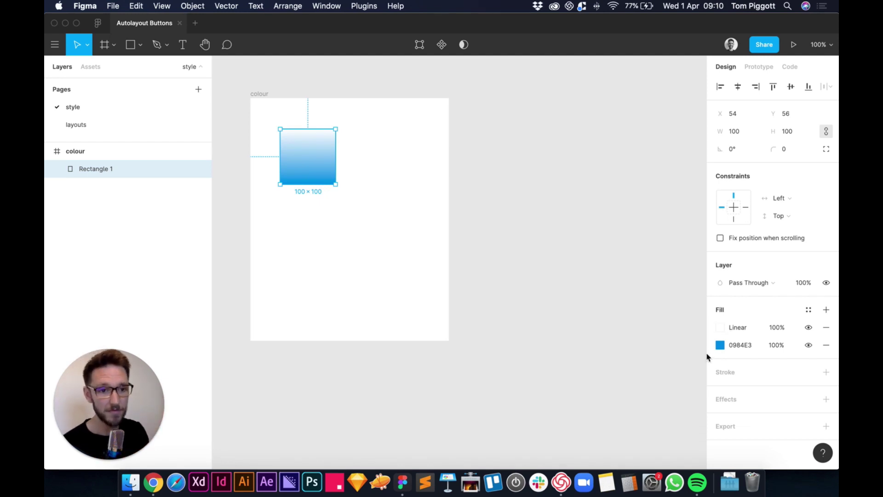
click(826, 328)
click(809, 313)
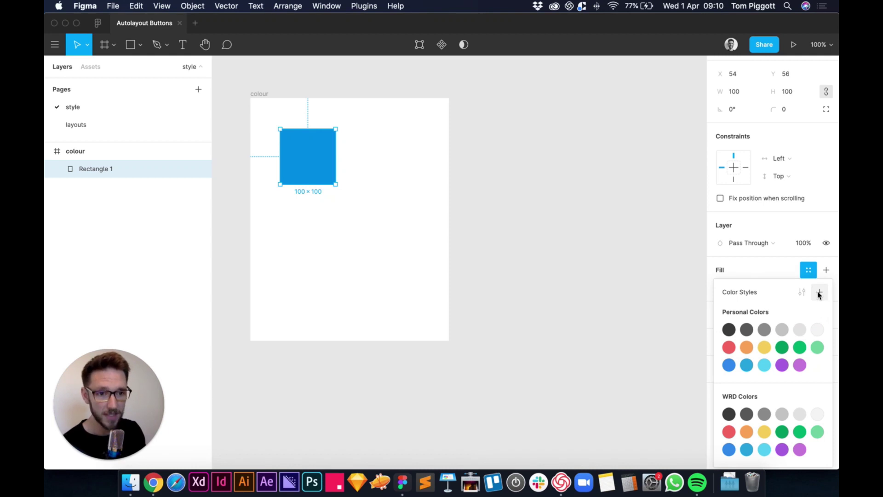
click(819, 294)
text(bl)
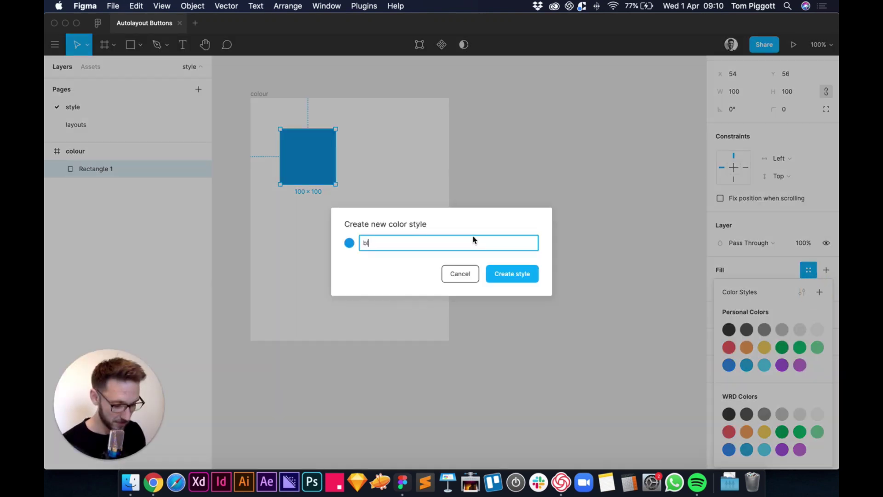
text(ue)
key(Return)
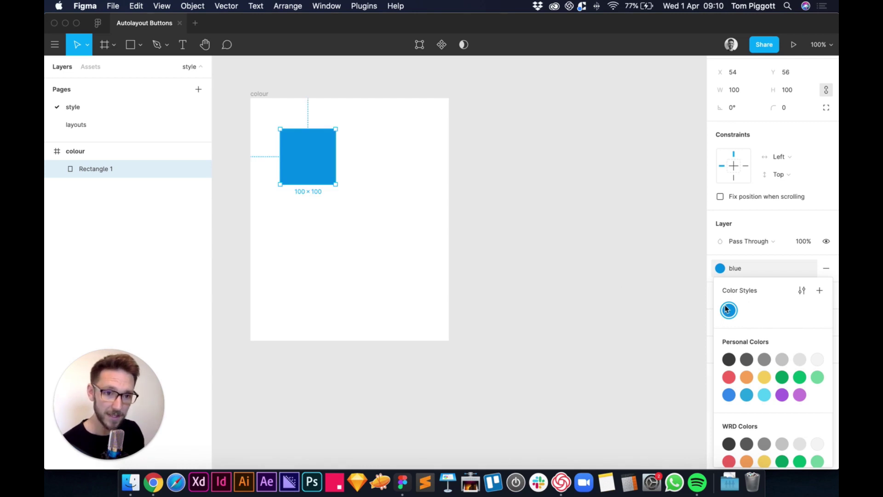
click(372, 210)
Duplicate the blue square and place the copy beside the original with a 10 px gap, at X 164, Y 56
click(306, 164)
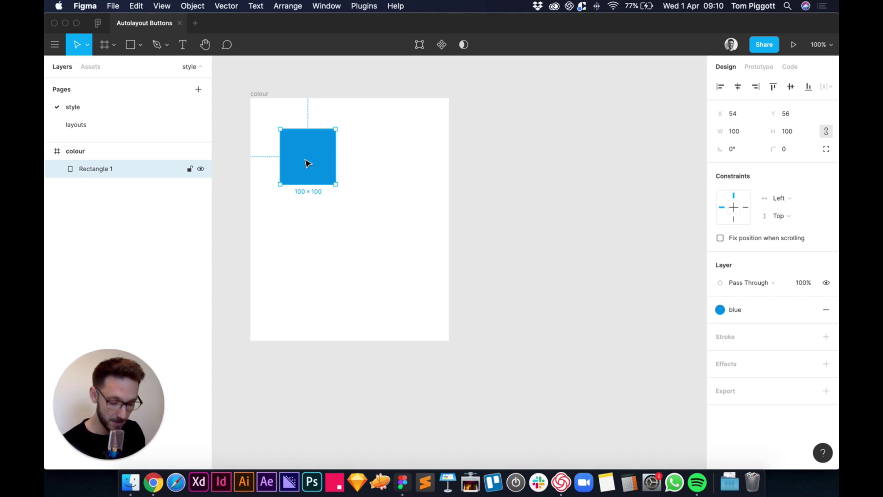
key(super+d)
drag(327, 161, 368, 161)
key(shift+Right)
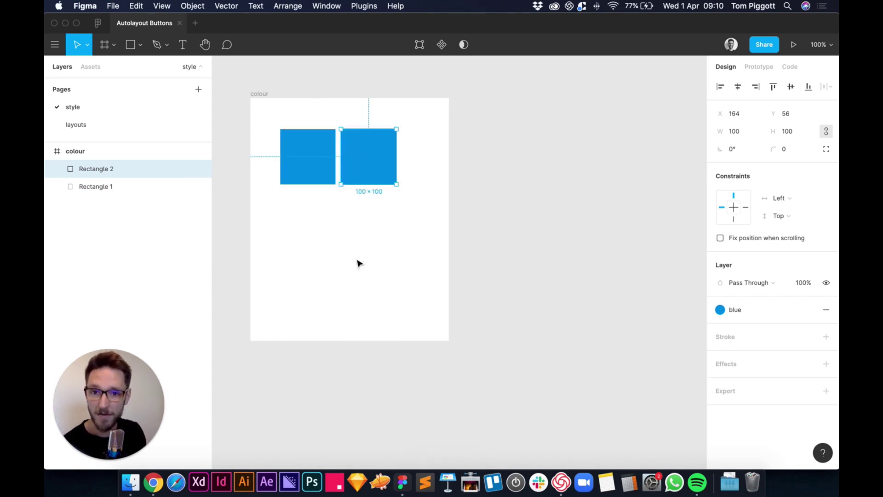
Select both blue squares and move them together slightly to the right, roughly centring them across the colour frame
click(355, 225)
drag(260, 116, 416, 212)
drag(365, 176, 377, 175)
click(296, 309)
Copy the Robin's Egg Blue hex code from the American Palette in Chrome and return to Figma
click(153, 482)
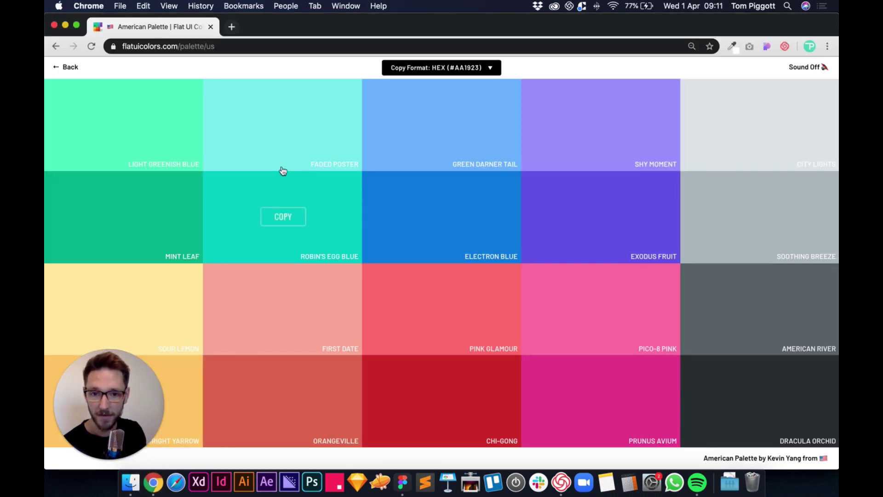
click(289, 217)
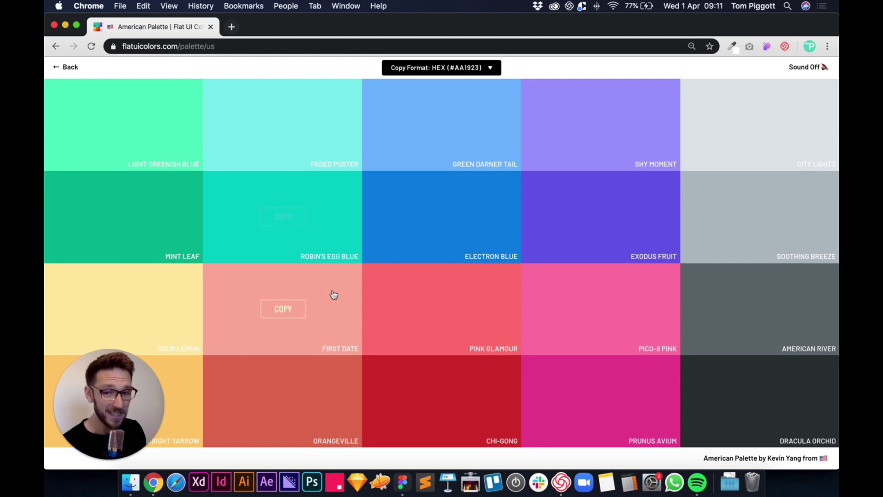
click(402, 482)
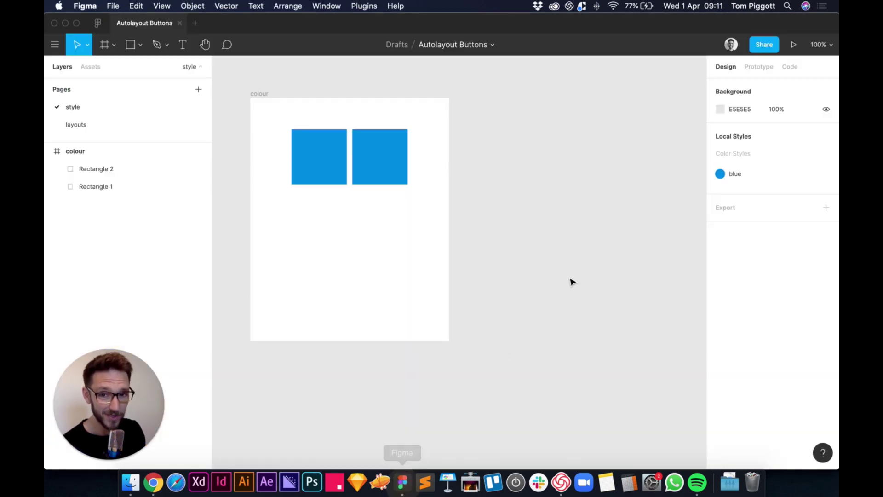
Detach the blue style from the second square and set its fill to 00CEC9
click(384, 144)
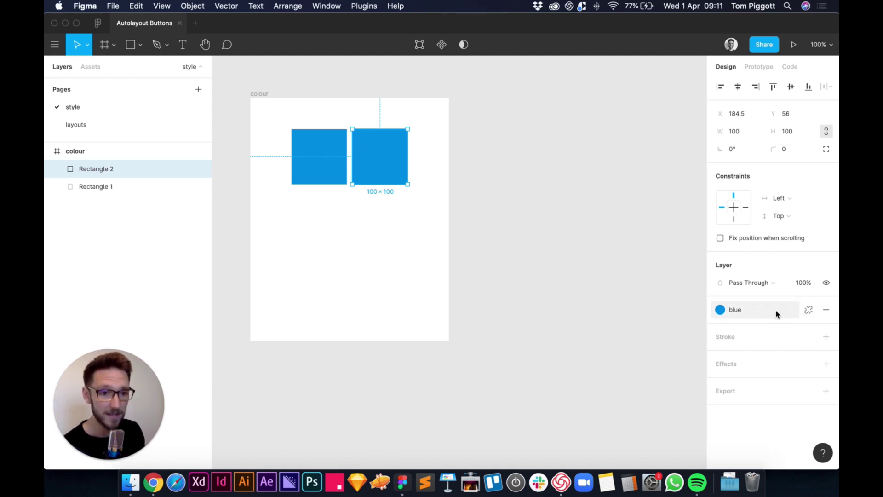
click(810, 313)
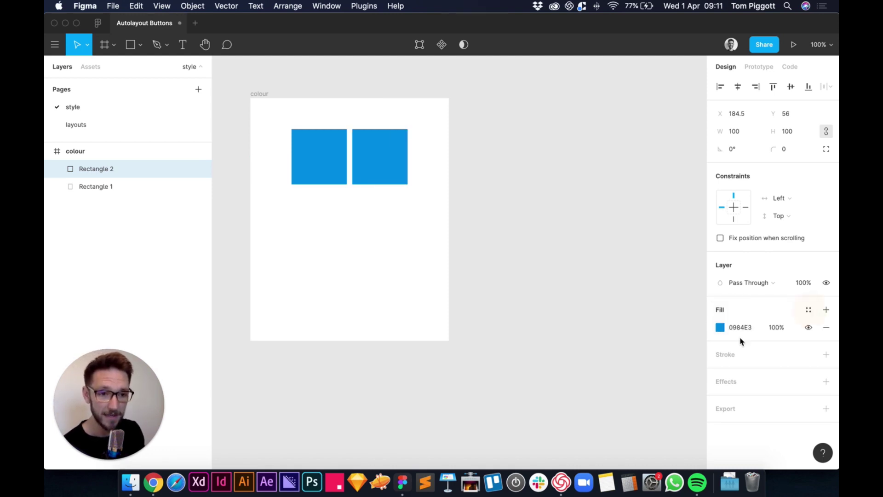
click(748, 327)
text(00CEC9)
key(Return)
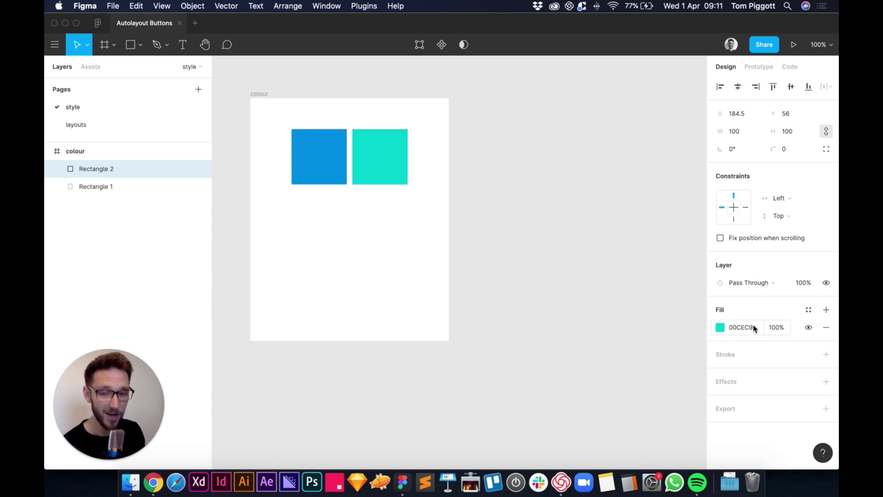
Save the second square's fill as a colour style named "green"
click(809, 310)
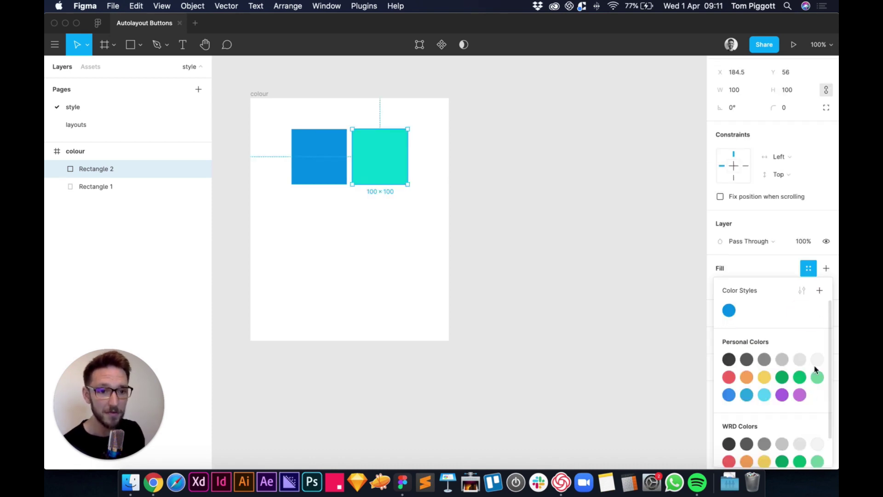
click(819, 290)
text(teal)
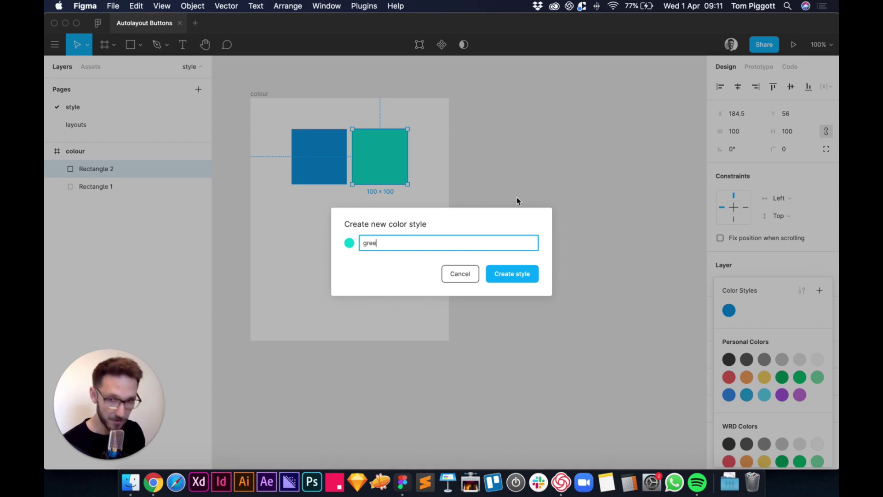
key(Return)
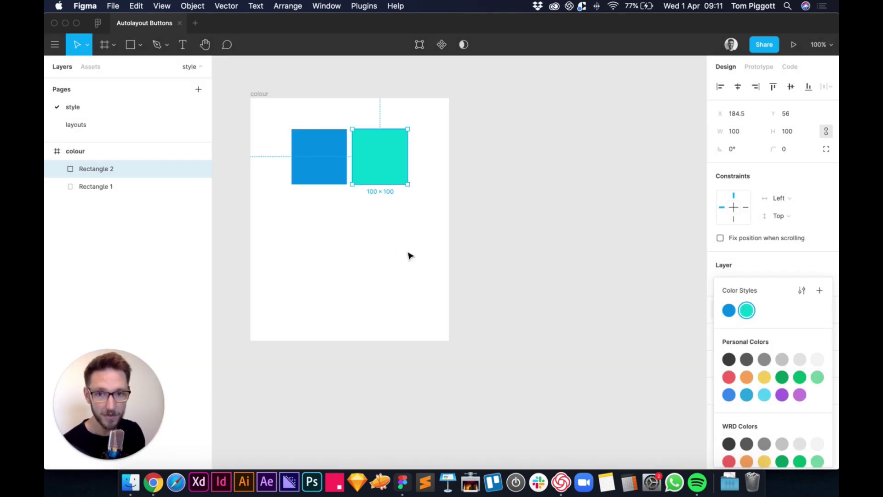
click(394, 249)
Duplicate the blue square directly below at X 74.5, Y 166, detach the copy's style and set its fill to ffffff
drag(307, 150, 320, 207)
key(shift+Down)
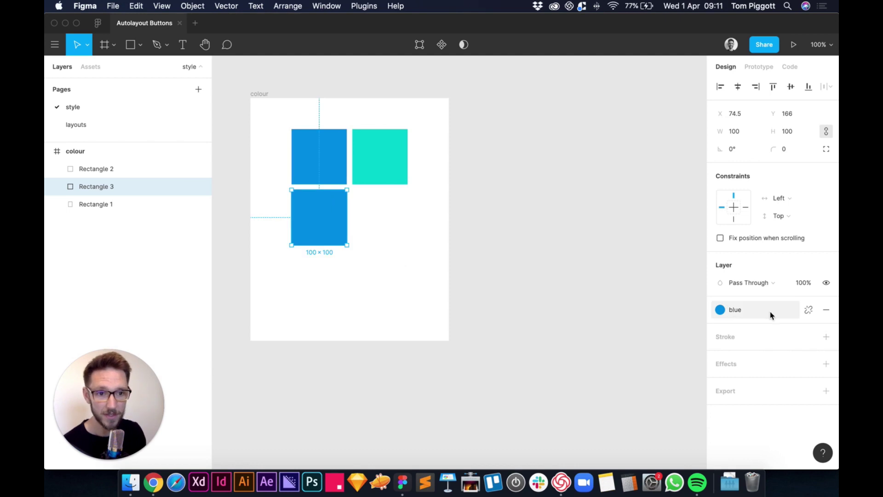
click(807, 311)
click(742, 327)
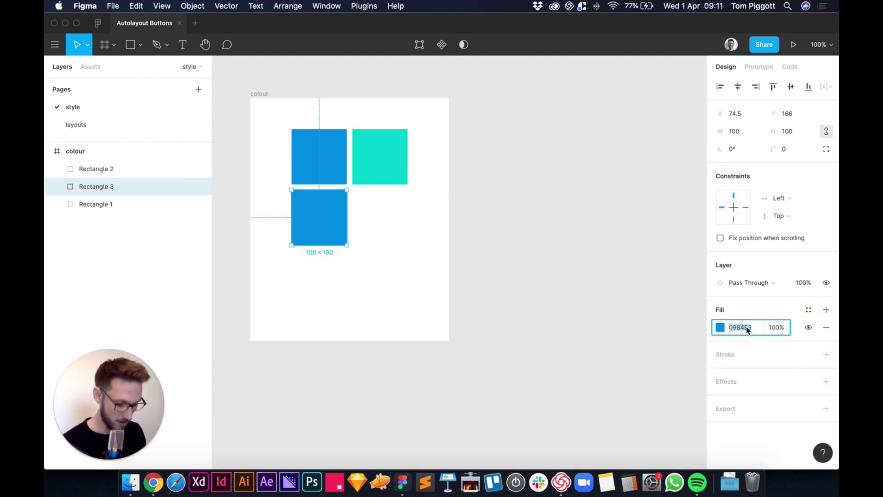
text(f)
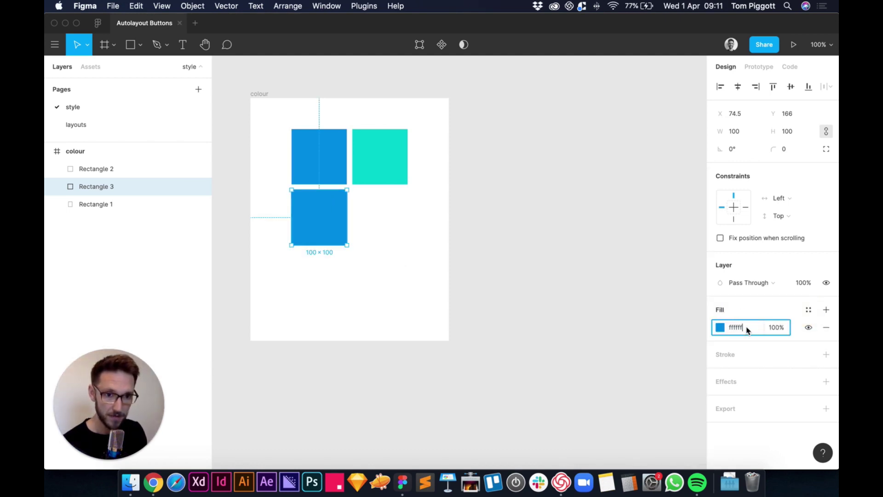
text(fffff)
key(Return)
Save the lower square's fill as a colour style named "white"
click(808, 309)
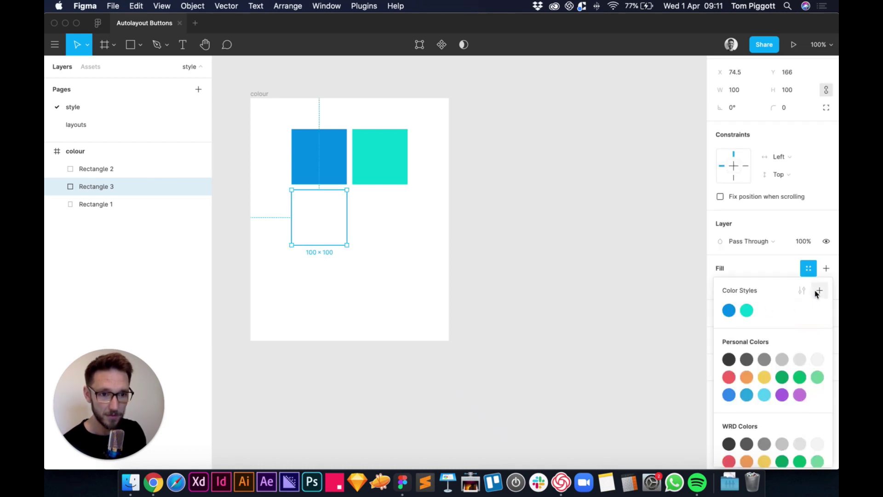
click(818, 291)
text(white)
key(Return)
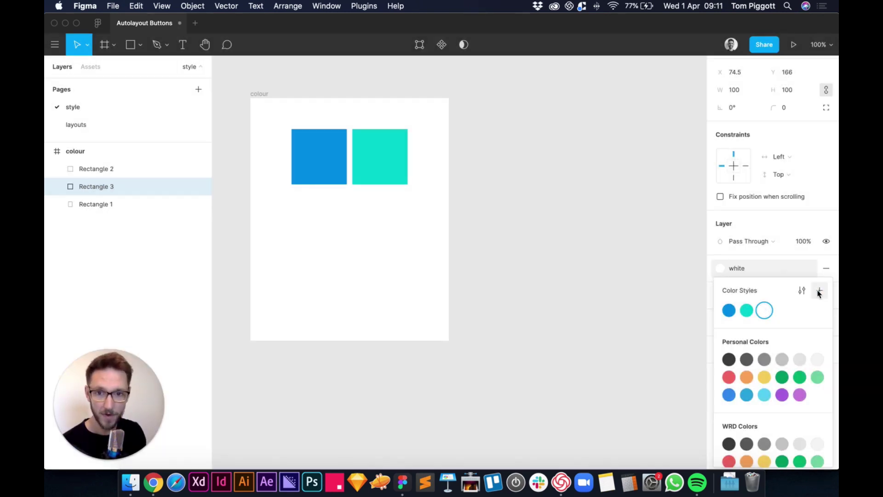
Duplicate the white square to X 184.5, Y 166, detach the copy's style and change its fill to dark grey 2E2E2E
drag(329, 230, 390, 226)
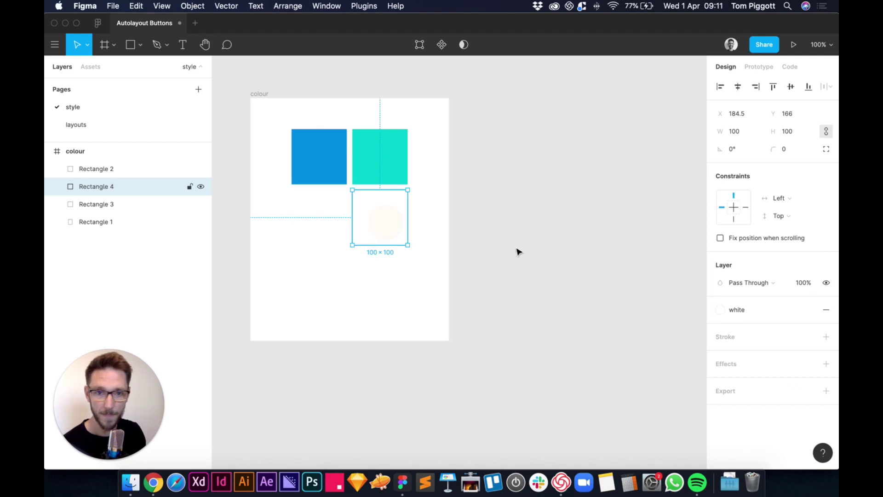
click(808, 309)
click(720, 327)
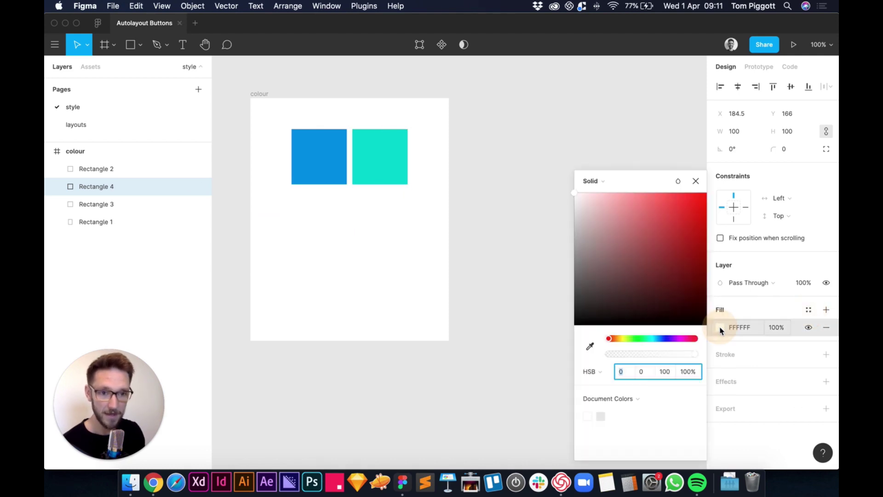
drag(609, 230, 574, 343)
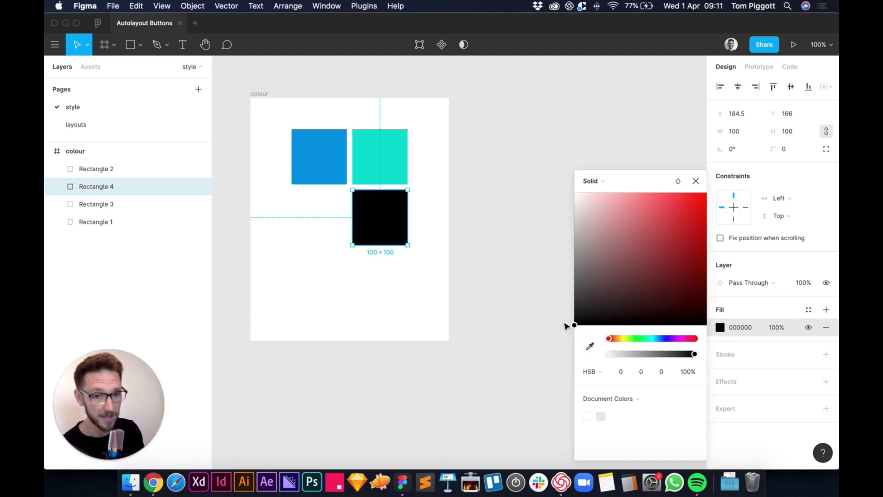
drag(588, 316, 560, 306)
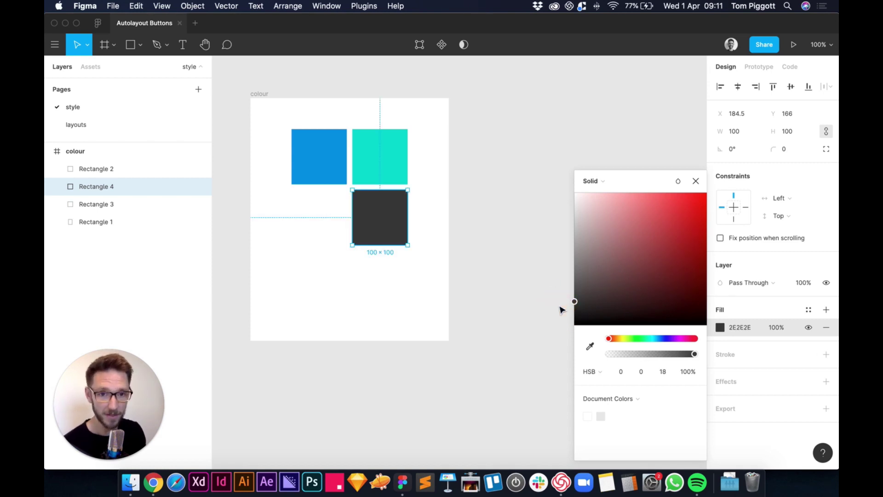
click(696, 181)
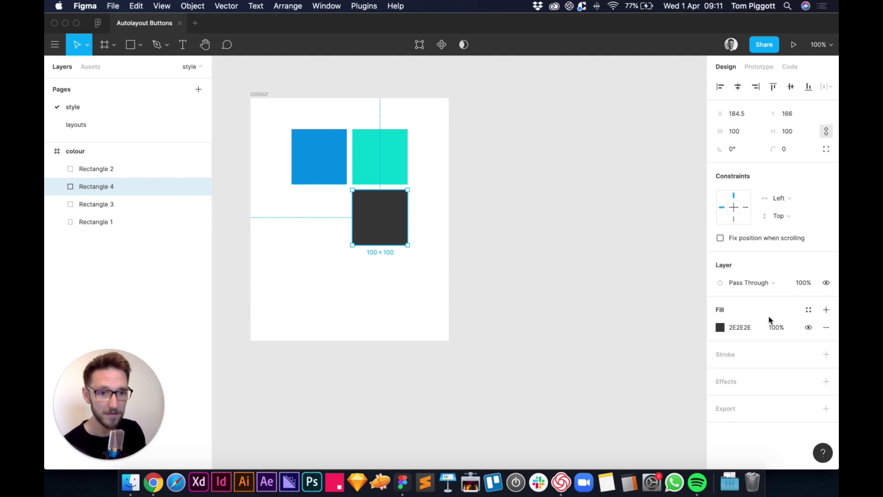
Save the dark grey fill as a colour style named "black"
click(808, 310)
click(819, 291)
text(bl)
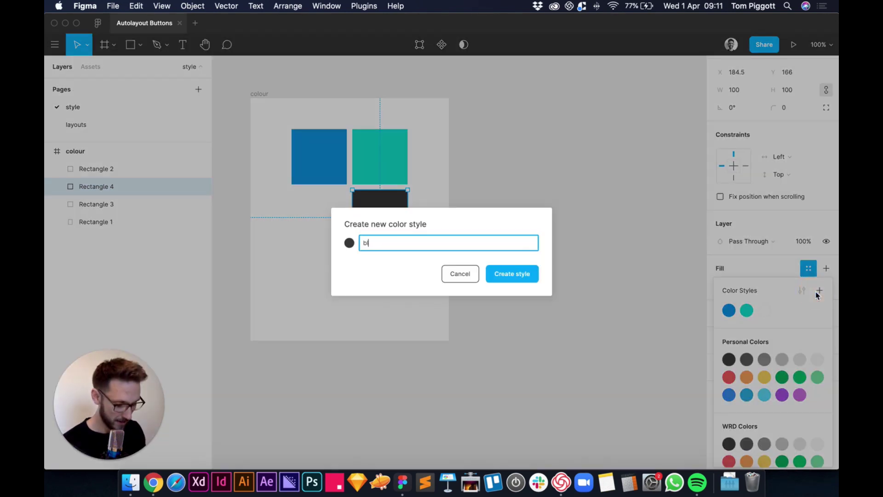
text(ack)
key(Return)
click(361, 114)
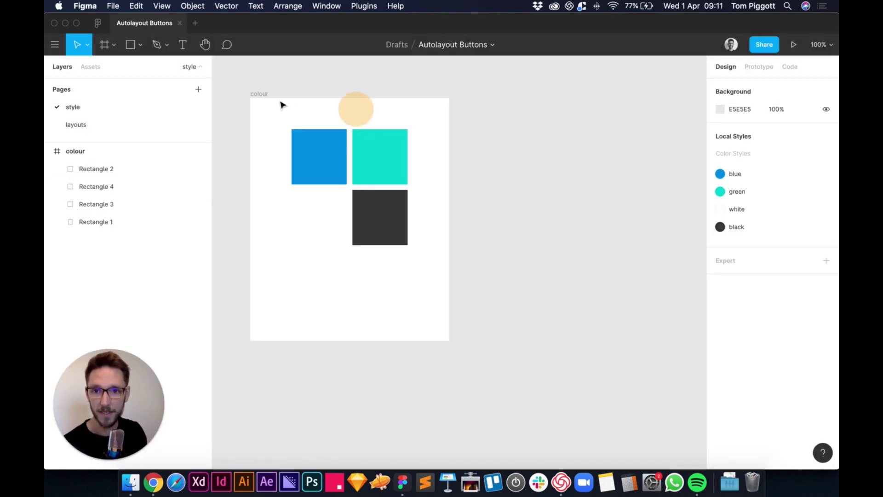
Shorten the colour frame to fit around the four swatches and outline the white square with the black colour style
click(259, 93)
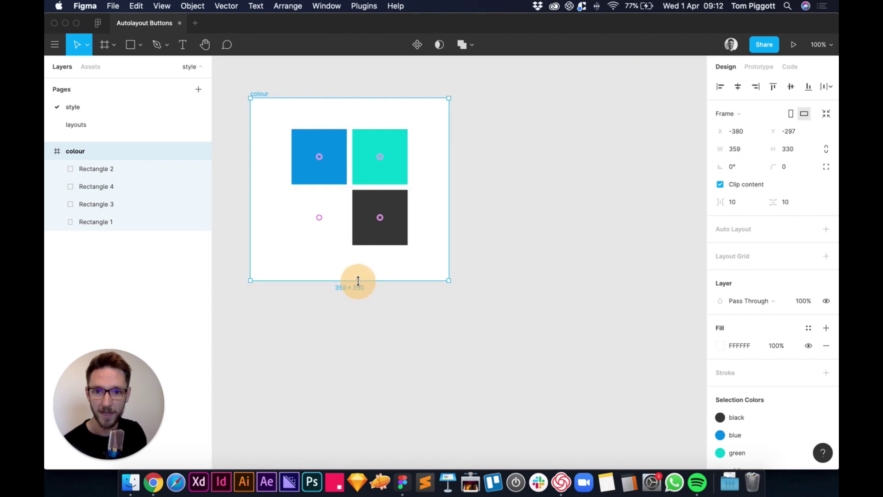
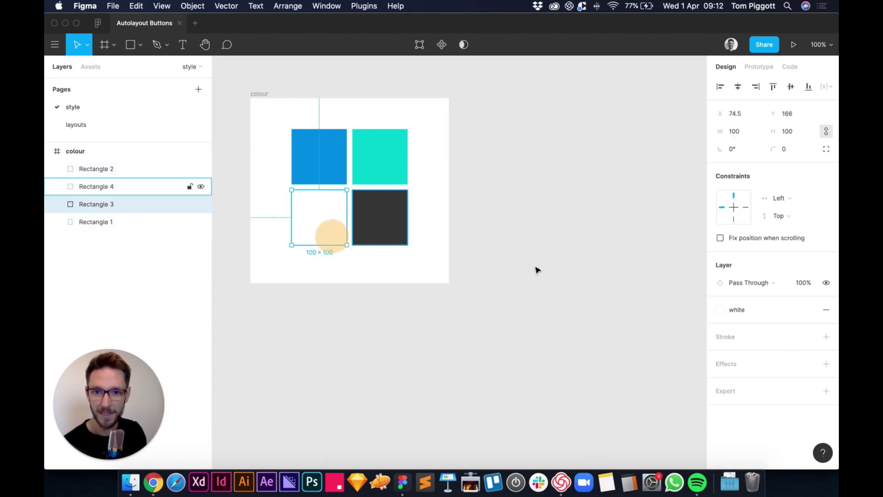
click(809, 336)
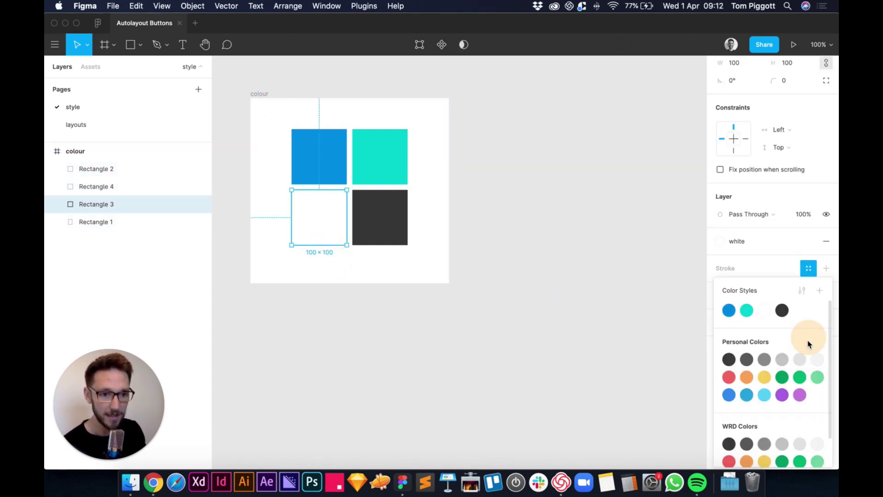
click(783, 310)
click(568, 310)
click(533, 323)
drag(509, 292, 501, 351)
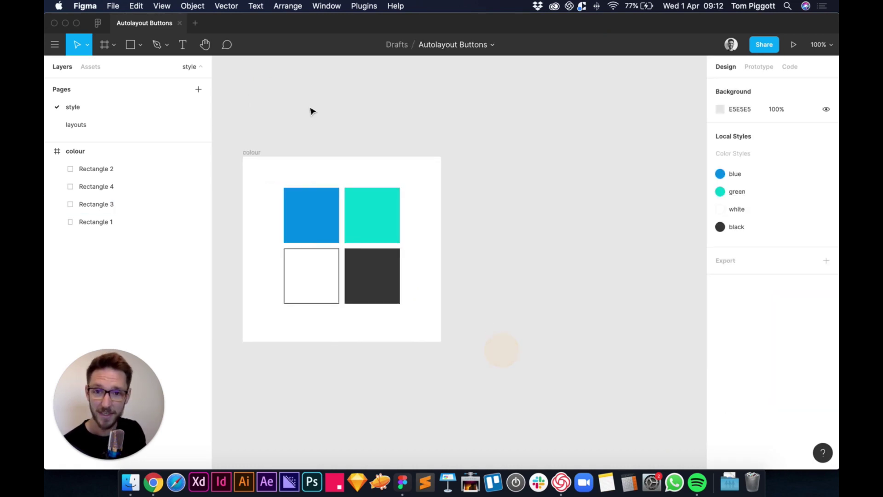
View the edit settings of the blue colour style and return to the local styles list
scroll(460, 180, down, 3)
scroll(460, 179, right, 2)
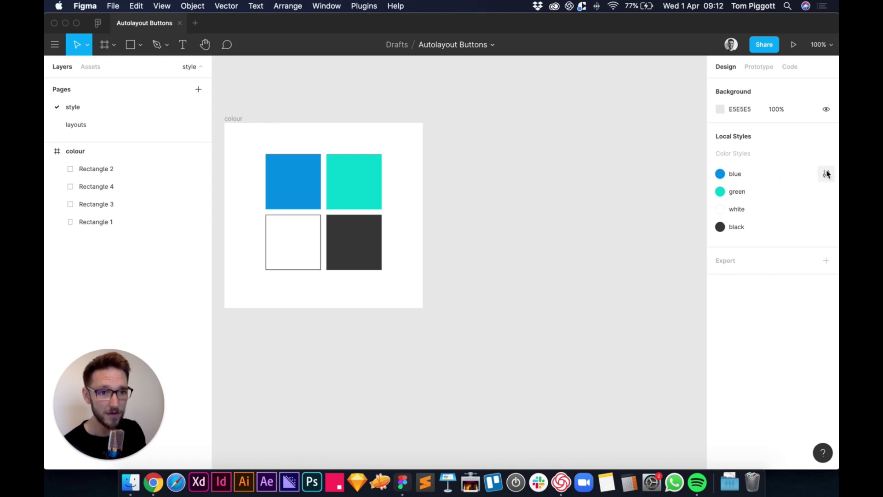
click(826, 174)
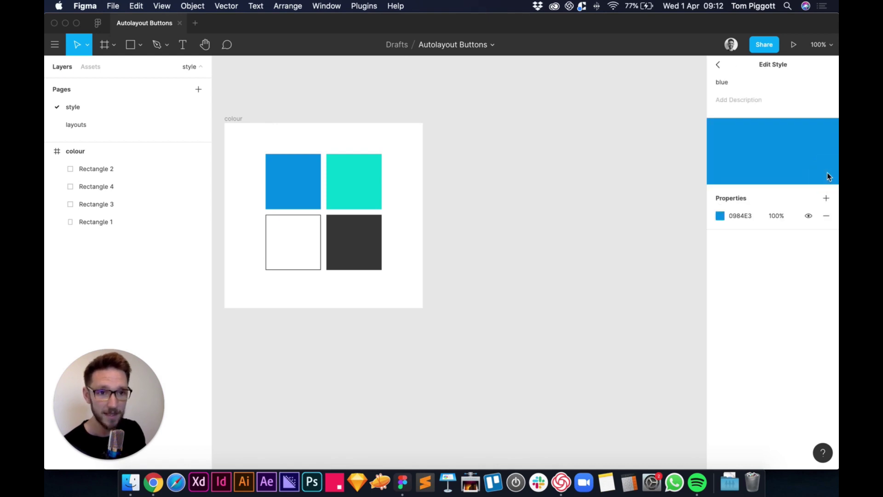
click(718, 64)
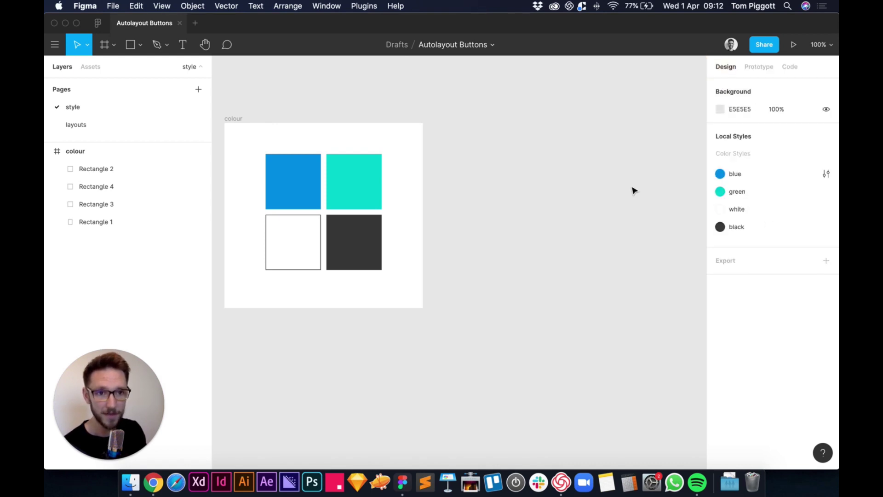
click(511, 256)
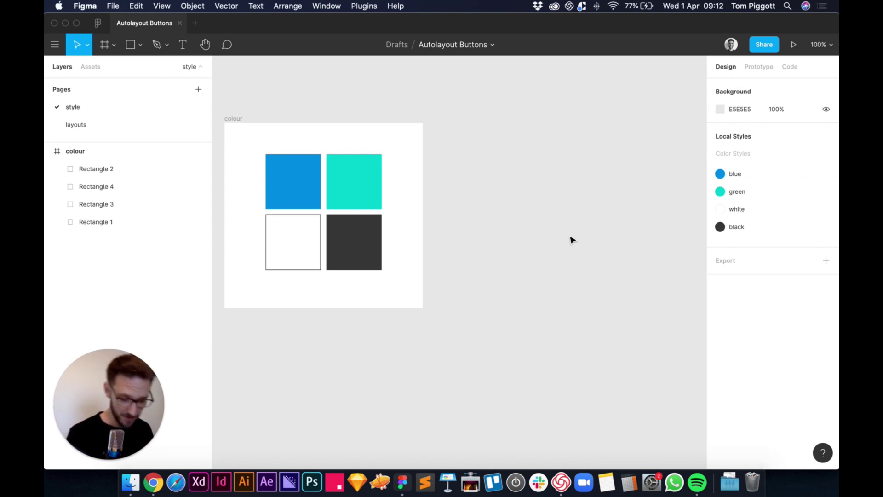
Draw a 485 × 567 frame beside the colour frame and rename it "buttons"
scroll(554, 234, right, 3)
key(f)
drag(401, 123, 582, 330)
drag(609, 379, 670, 437)
click(78, 153)
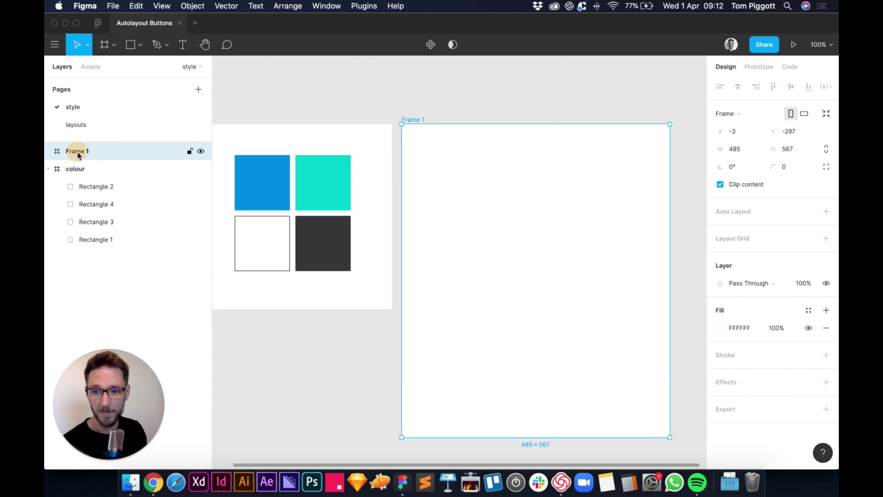
double_click(77, 153)
text(buttons)
key(Return)
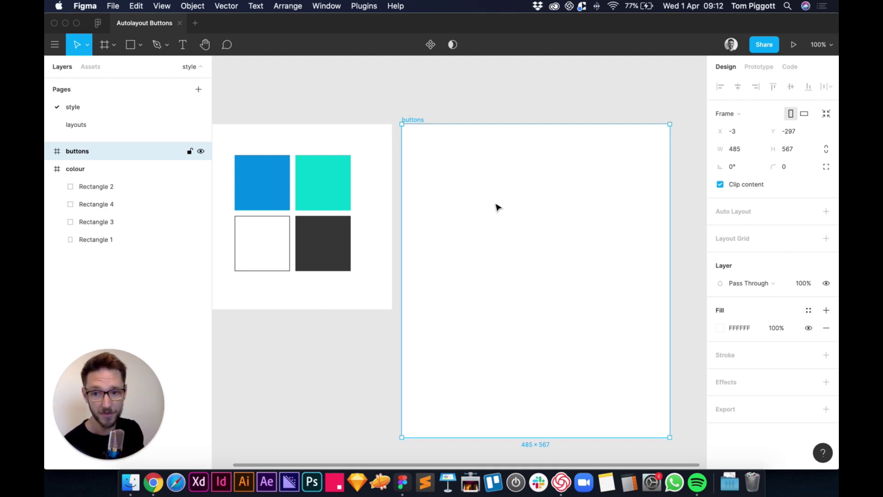
Draw a rectangle near the upper-left corner of the buttons frame and size it 200 × 60
click(491, 95)
click(130, 44)
mouse_move(423, 164)
mouse_down()
mouse_move(532, 205)
mouse_move(495, 194)
mouse_move(496, 187)
mouse_up()
click(801, 131)
text(60)
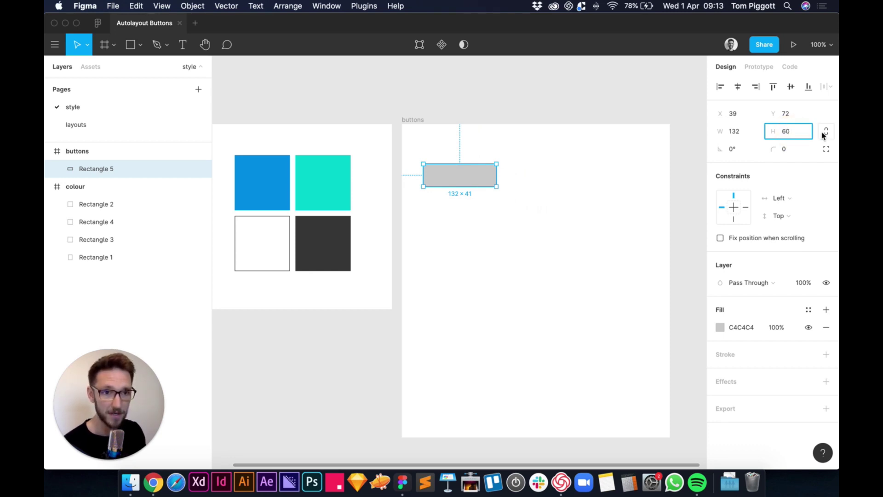
click(742, 131)
text(200)
key(Return)
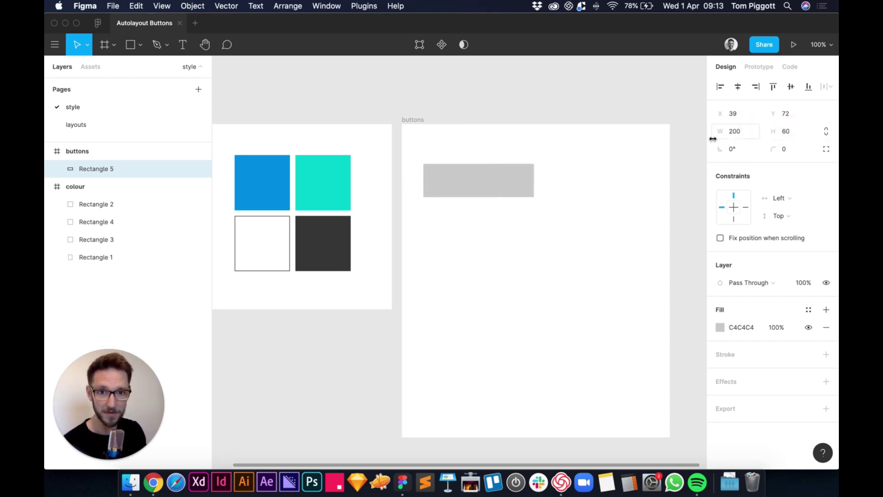
Add the label "Button Text" on the rectangle and centre the two horizontally
click(589, 228)
key(t)
click(441, 181)
text(Button Text)
key(Escape)
shift+click(511, 184)
click(737, 87)
click(586, 197)
Round the button rectangle's corners with a radius of 10
click(511, 193)
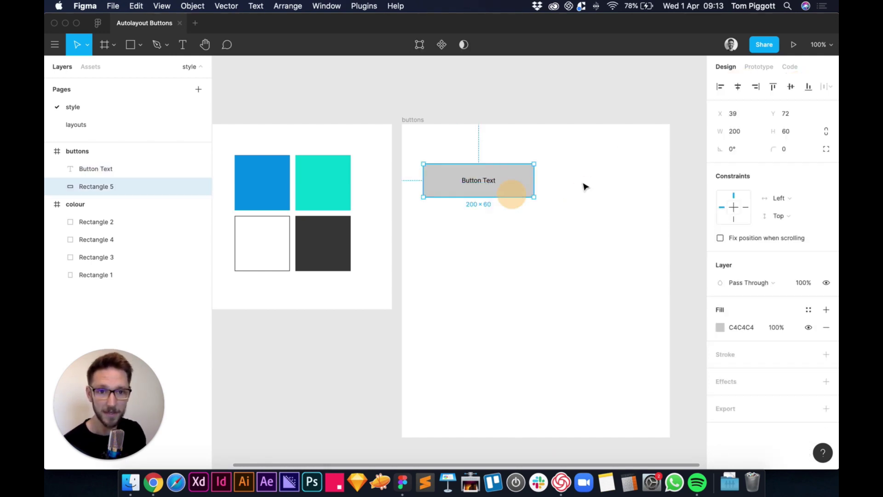
click(786, 149)
text(10)
key(Return)
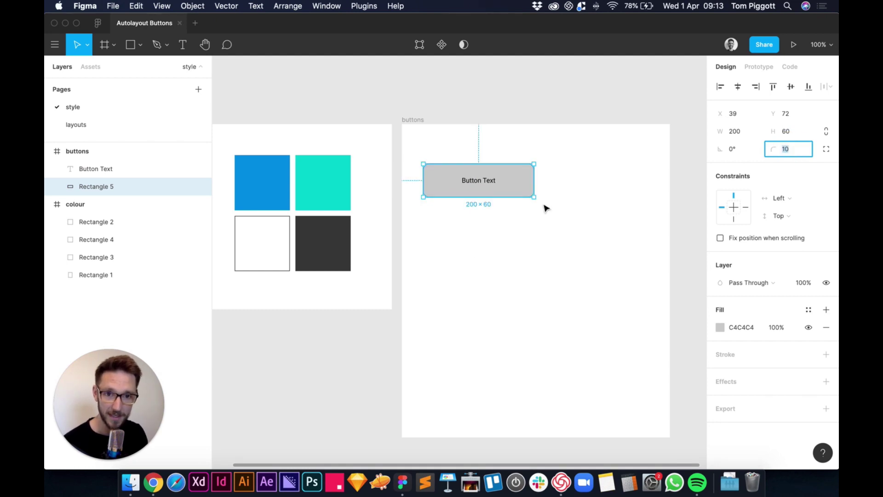
click(452, 269)
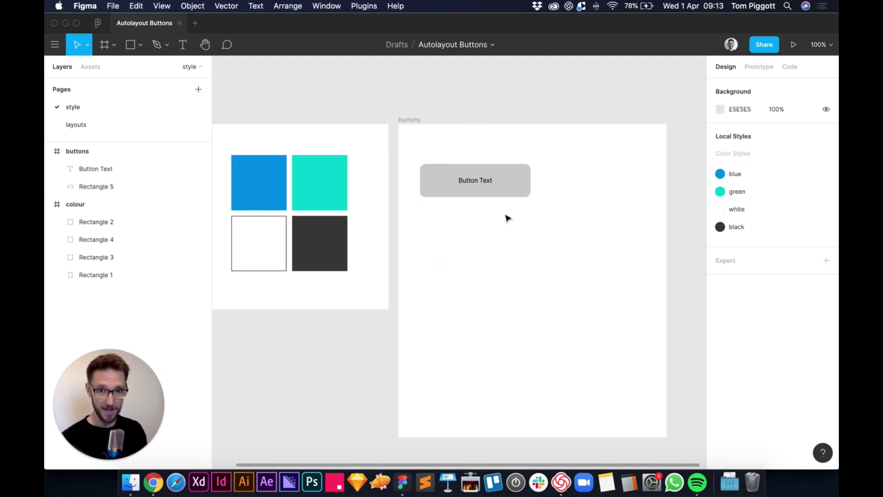
Narrow the button rectangle to about 168 px wide and delete it together with its text label
click(529, 188)
drag(529, 187, 514, 183)
click(573, 191)
drag(477, 213, 506, 157)
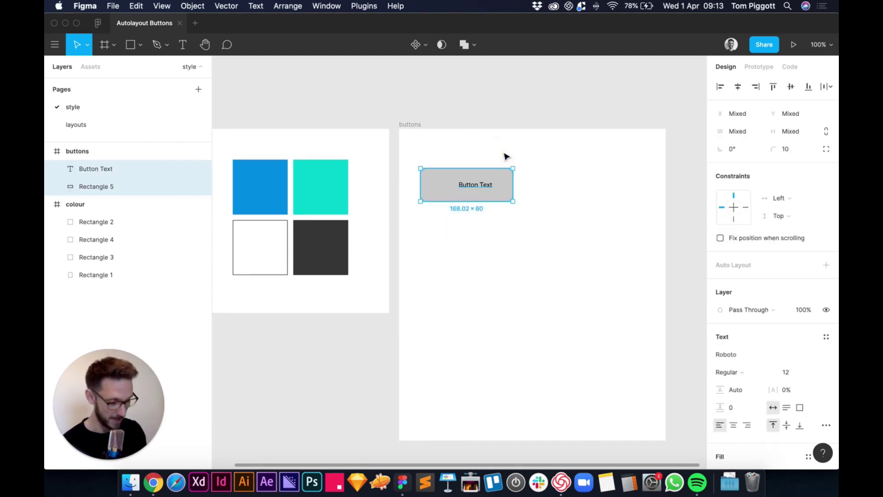
key(Delete)
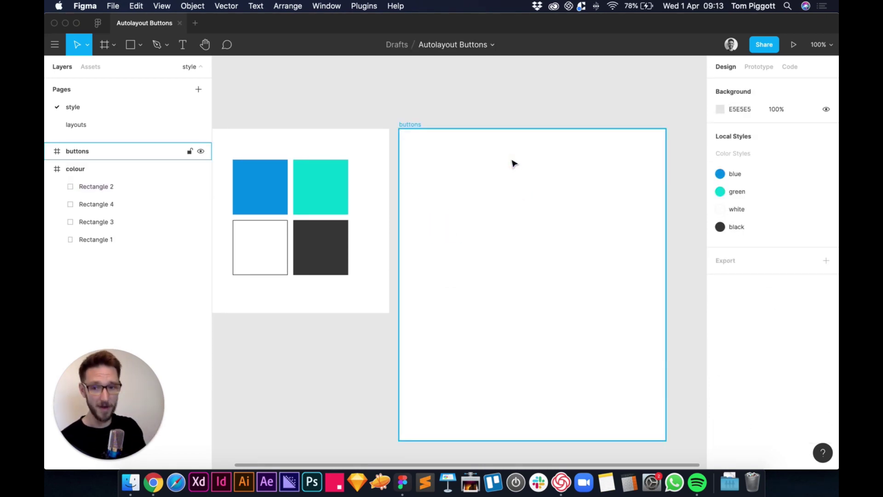
Add a text layer reading "Button Text" in the upper-left area of the buttons frame
key(t)
scroll(460, 217, down, 2)
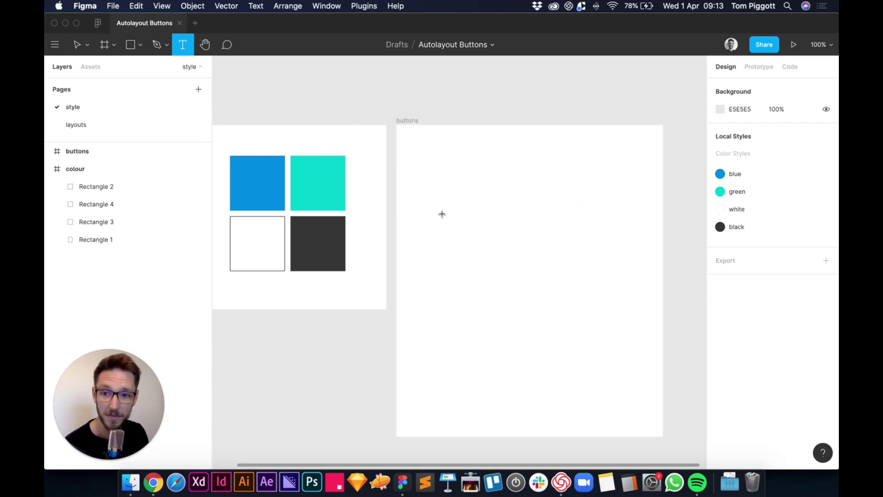
click(452, 214)
text(B)
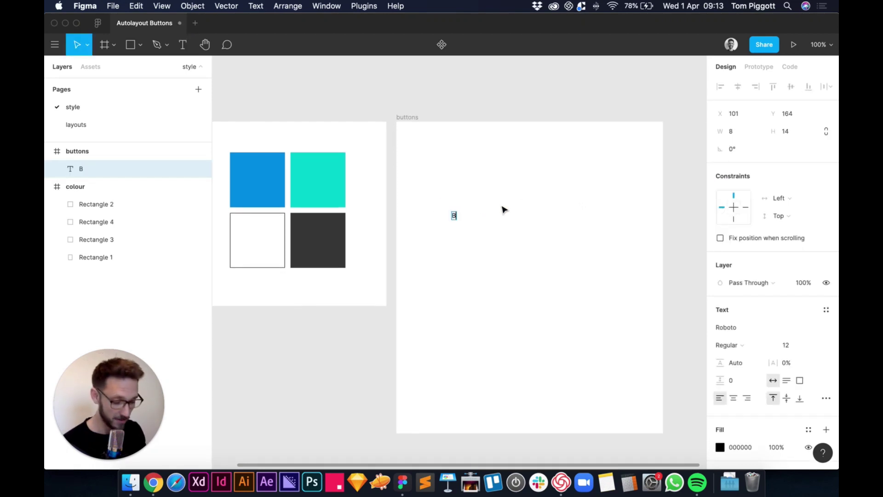
text(utton Yeel)
key(BackSpace)
key(BackSpace)
text(Textt)
key(Escape)
Set the Button Text label to Helvetica Neue Bold at size 16
click(747, 328)
text(Helvetica Ne)
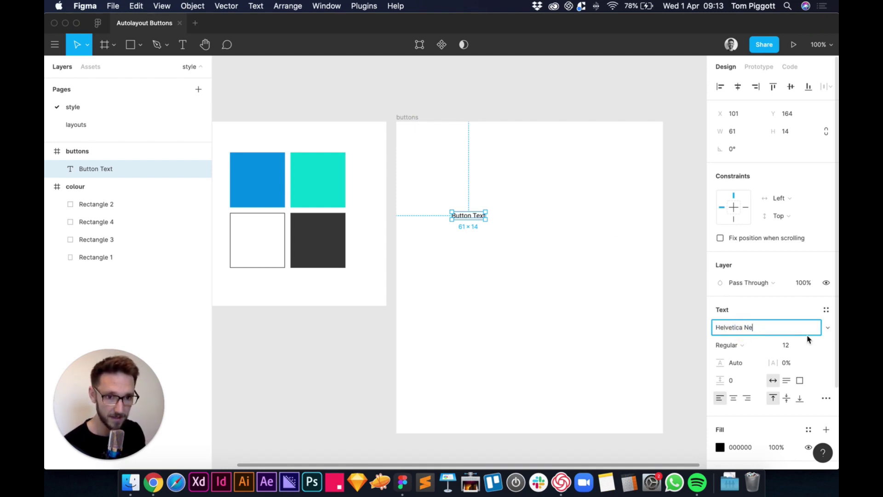
key(Tab)
text(Bold)
scroll(810, 339, down, 2)
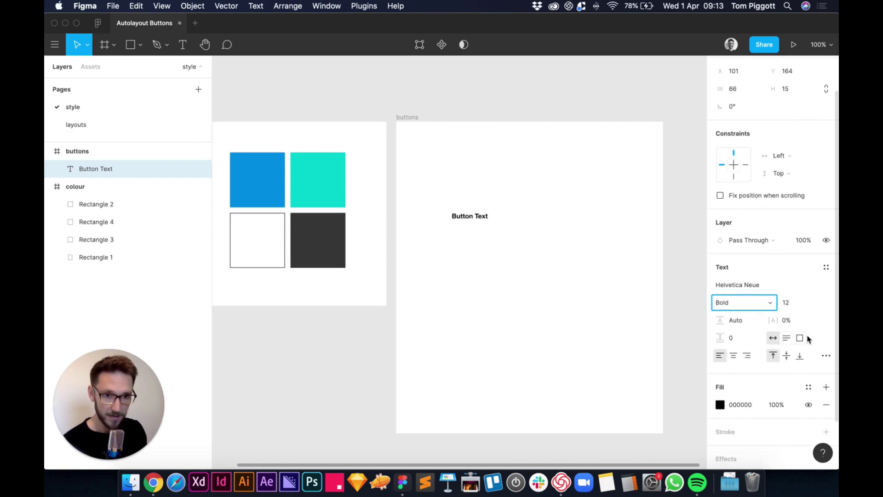
click(802, 304)
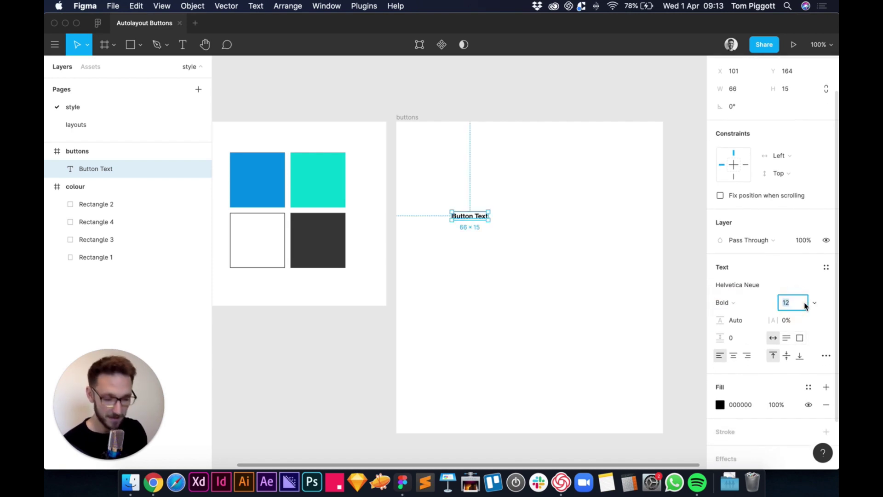
text(16)
key(Tab)
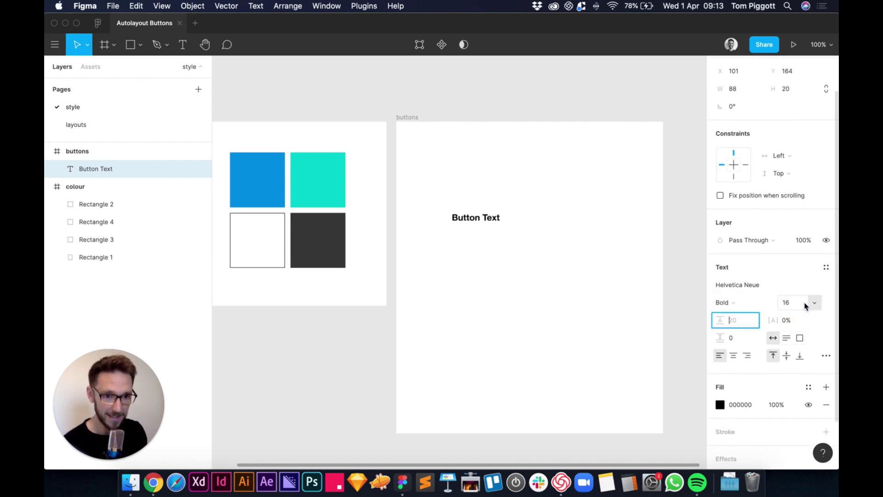
key(Return)
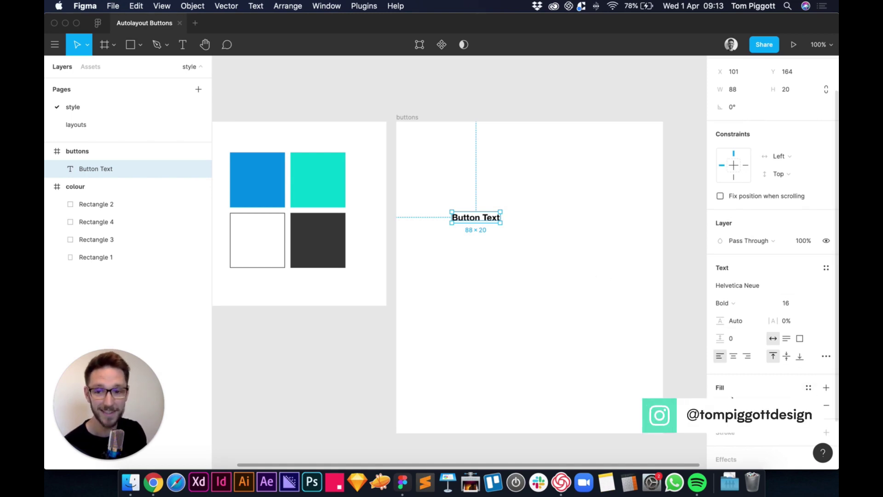
Move the Button Text label to about X 126, Y 163 and apply the black colour style to it
click(539, 164)
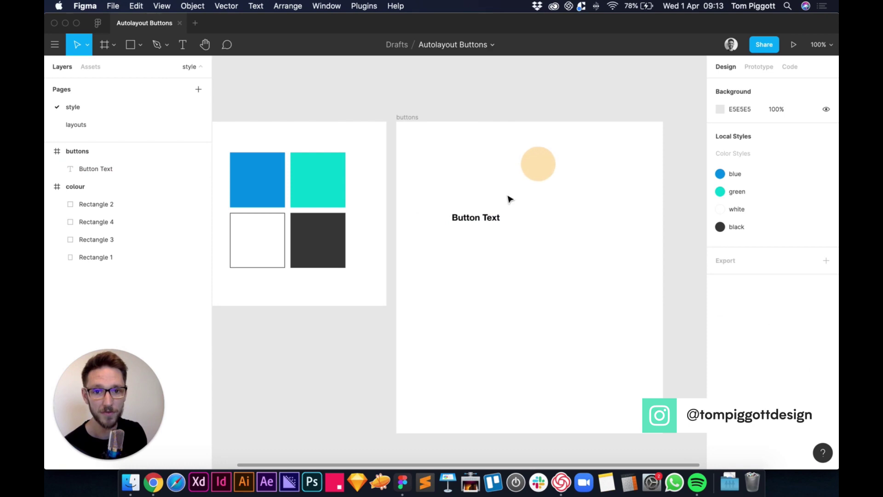
drag(489, 217, 503, 216)
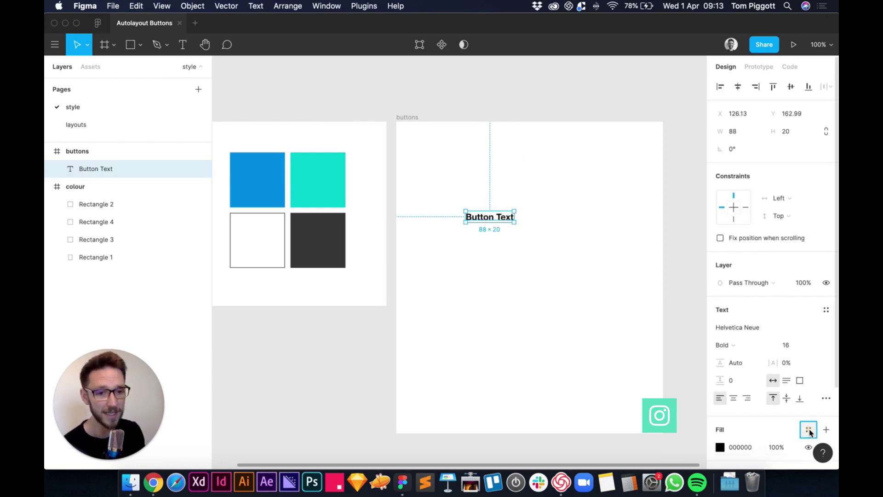
click(808, 430)
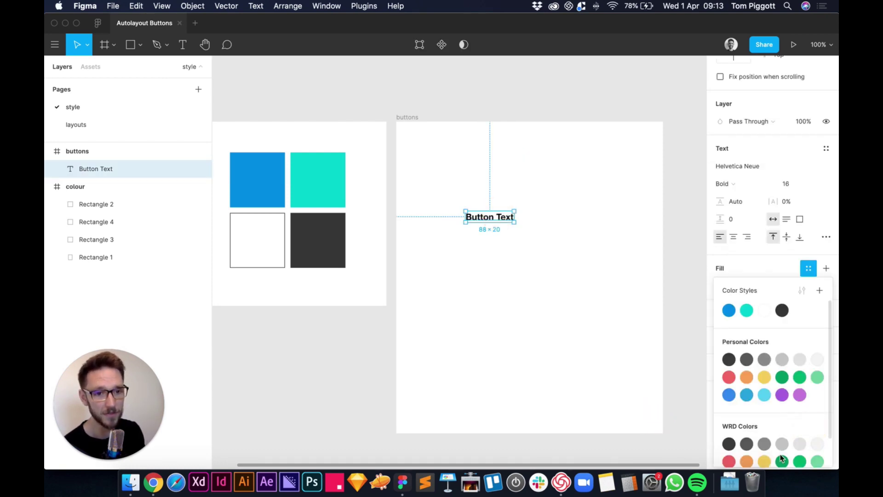
click(782, 311)
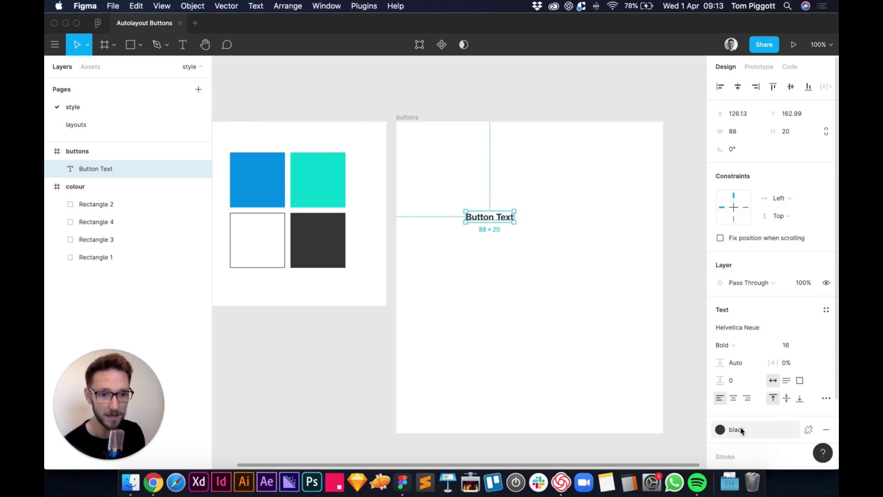
click(524, 282)
Wrap the Button Text label in an auto layout frame and ungroup it again
click(487, 220)
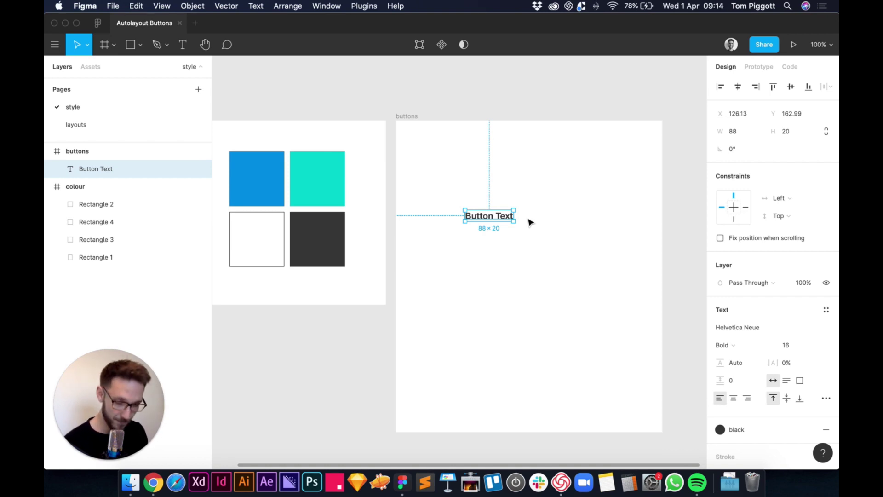
key(shift+a)
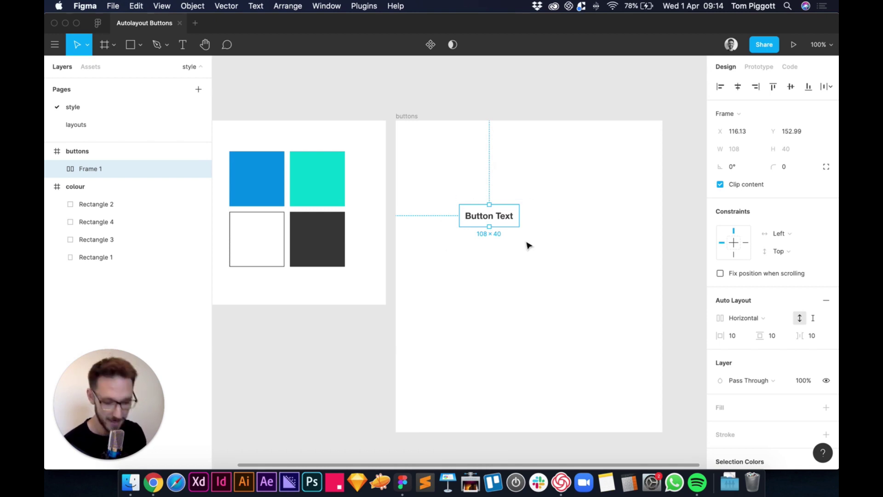
key(super+shift+g)
scroll(528, 245, down, 1)
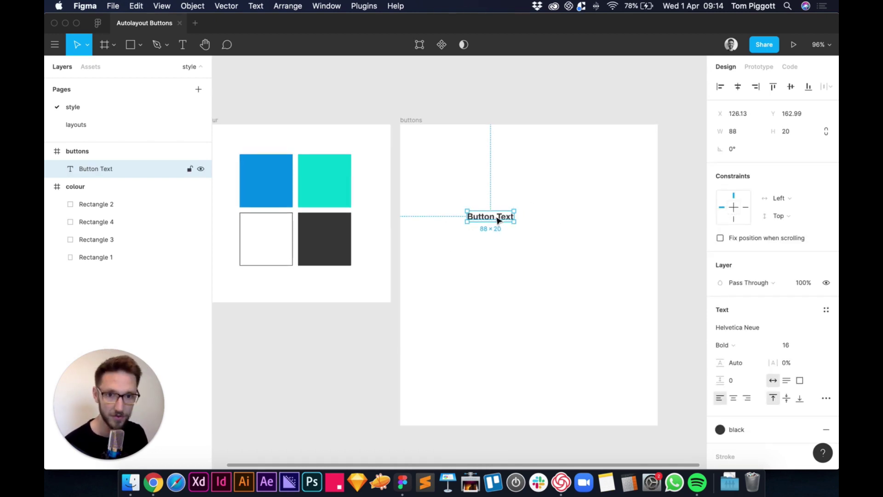
Add auto layout to the Button Text label and rename the resulting frame "button"
right_click(498, 220)
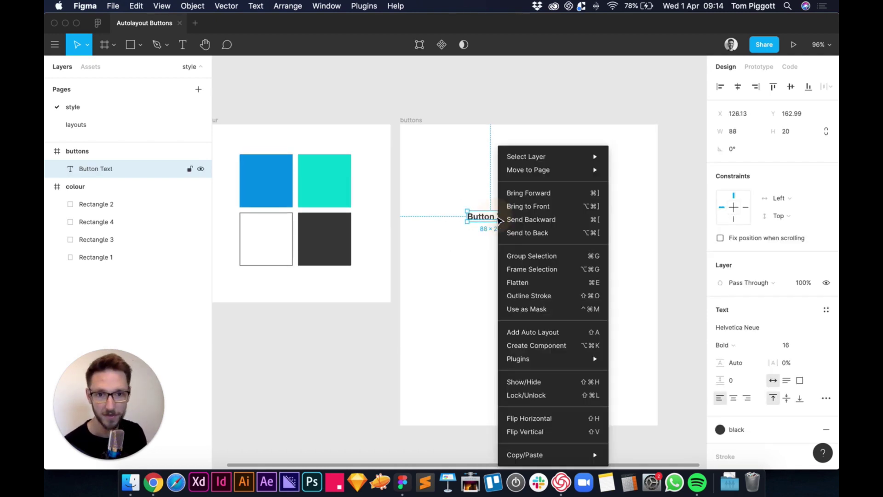
click(552, 333)
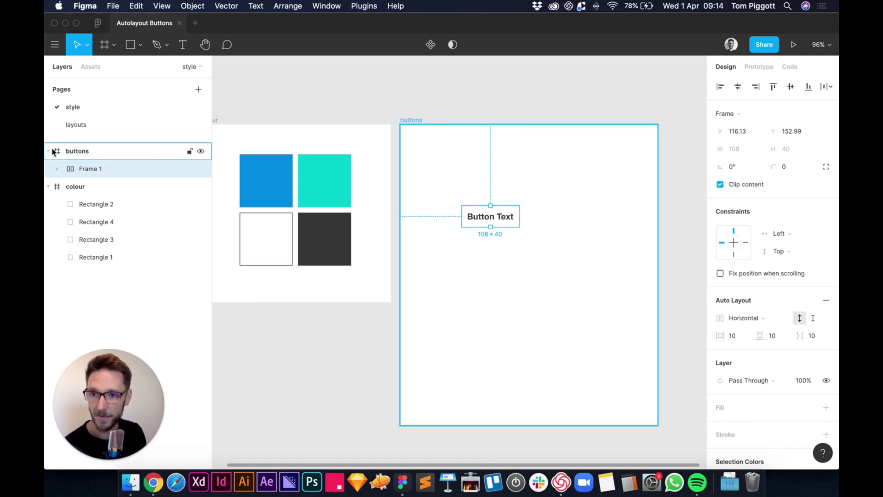
double_click(88, 169)
text(button)
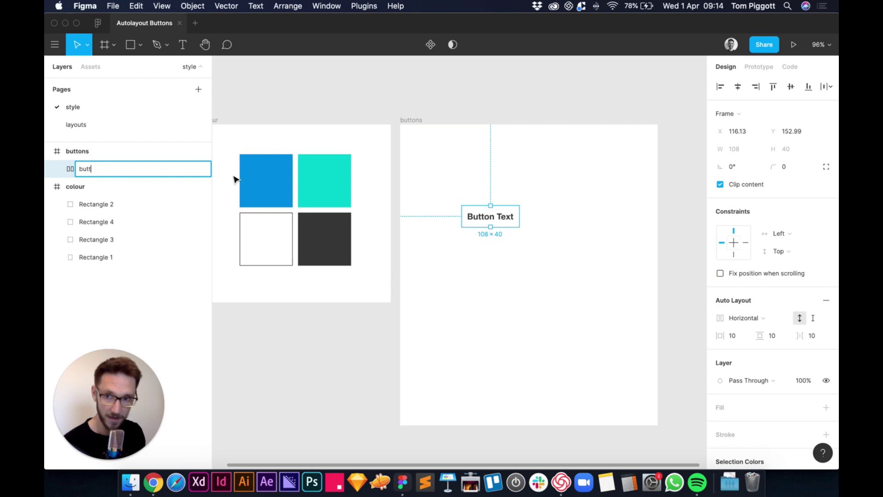
key(Return)
Fill the button auto layout frame with the blue colour style
click(57, 169)
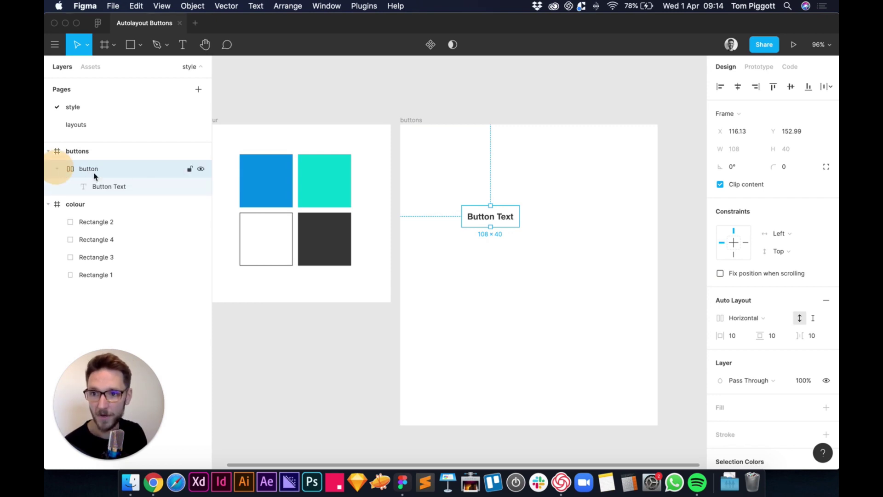
click(99, 184)
click(74, 169)
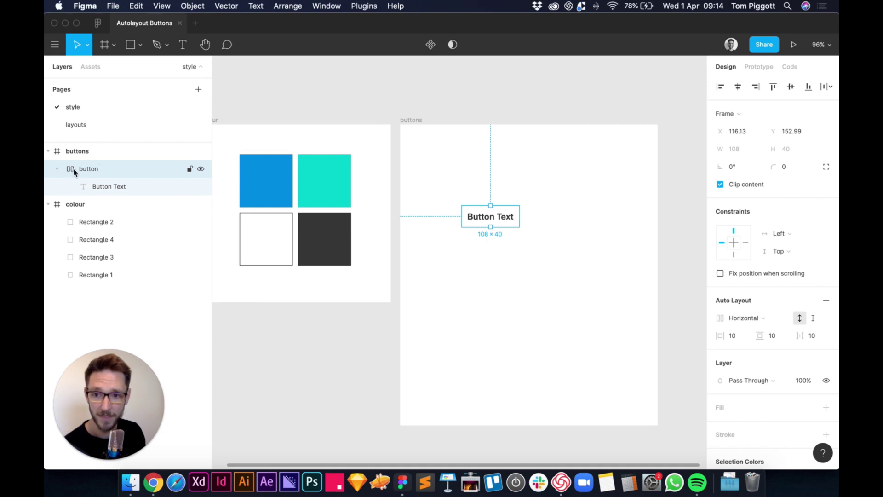
click(58, 169)
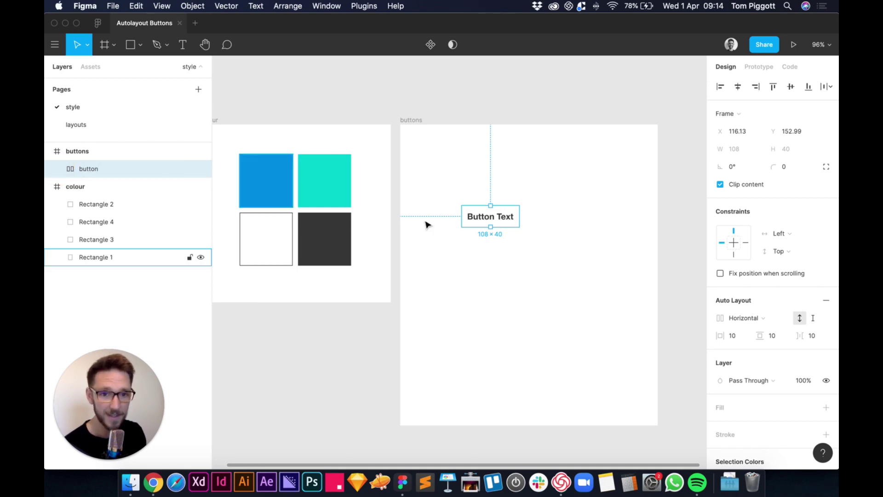
scroll(757, 256, down, 3)
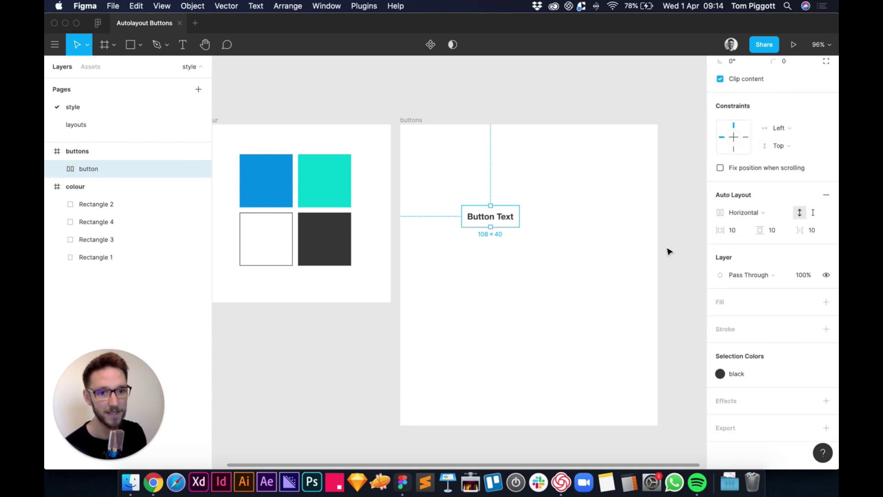
click(809, 302)
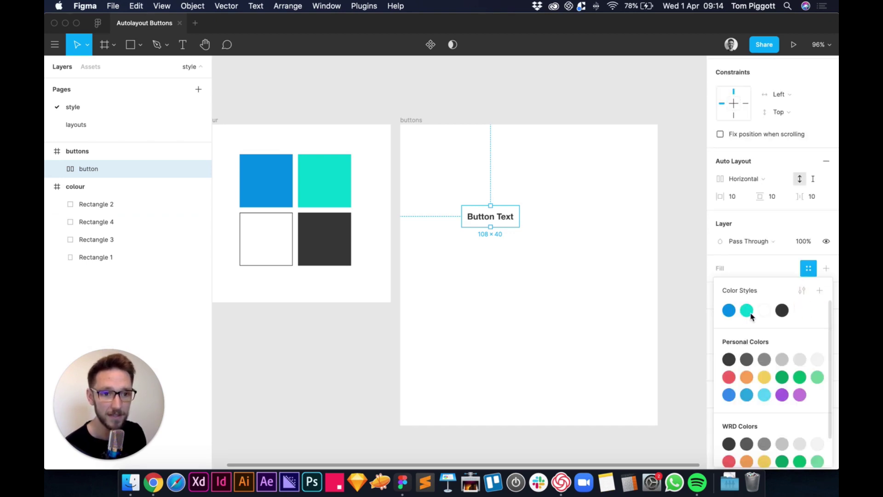
click(729, 310)
click(566, 315)
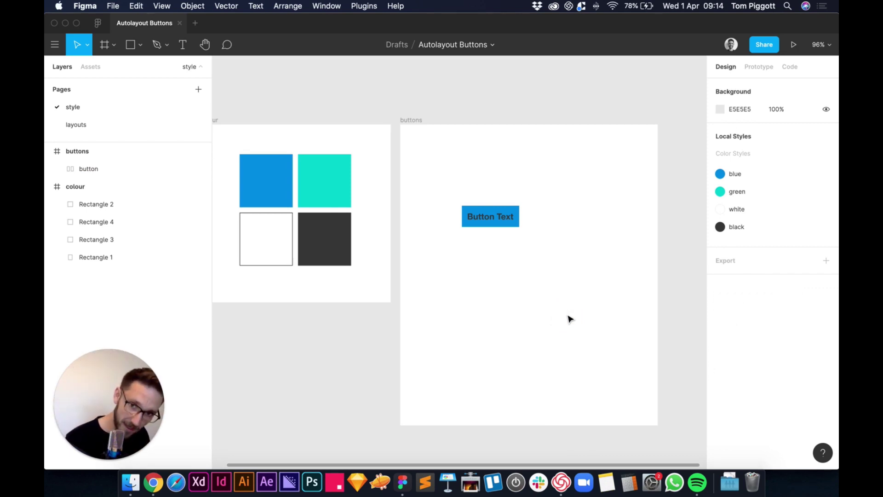
Apply the white colour style to the Button Text label inside the button frame
scroll(504, 221, down, 1)
click(487, 219)
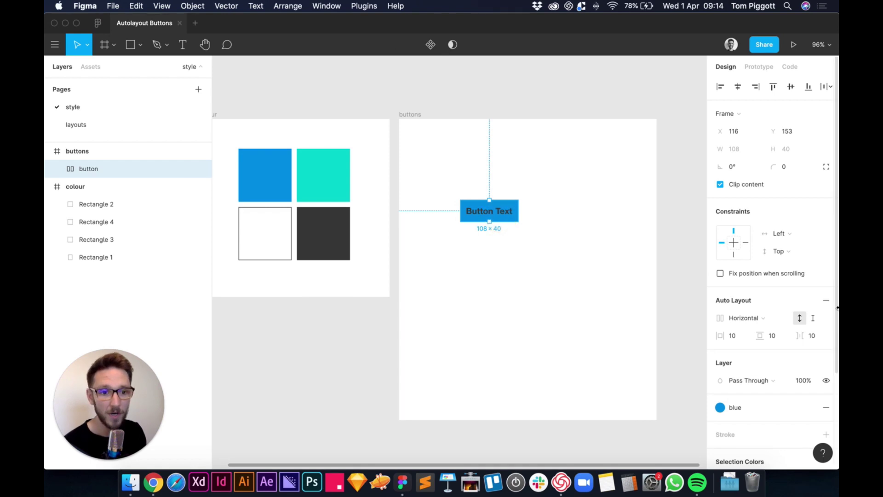
scroll(773, 322, down, 5)
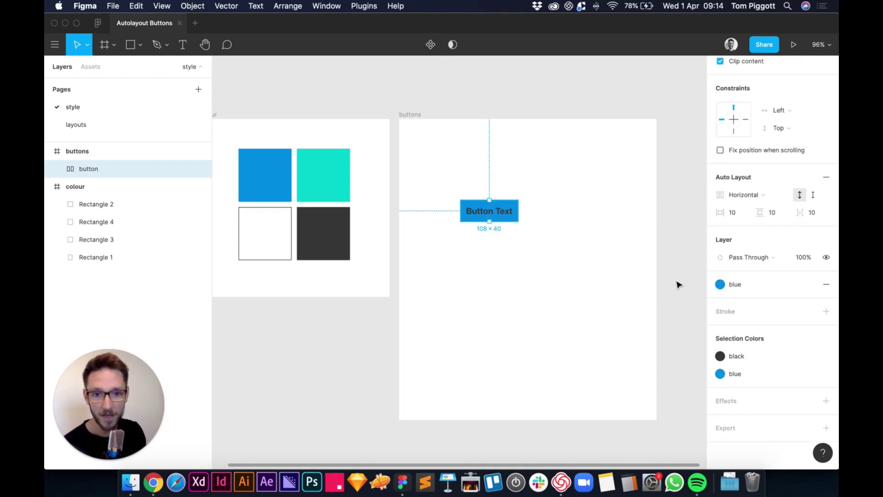
click(58, 169)
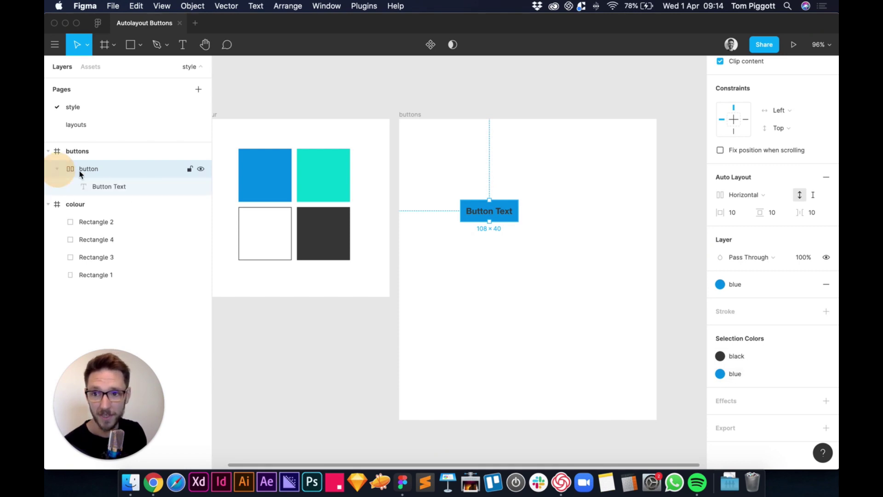
click(109, 186)
click(719, 340)
click(765, 309)
click(499, 312)
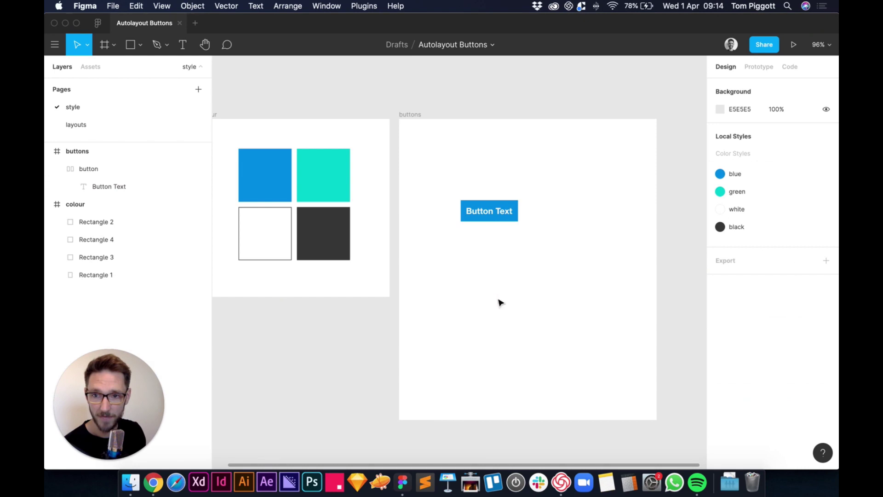
Change the button frame's selection colours to the black style for the text and the green style for the background
click(97, 169)
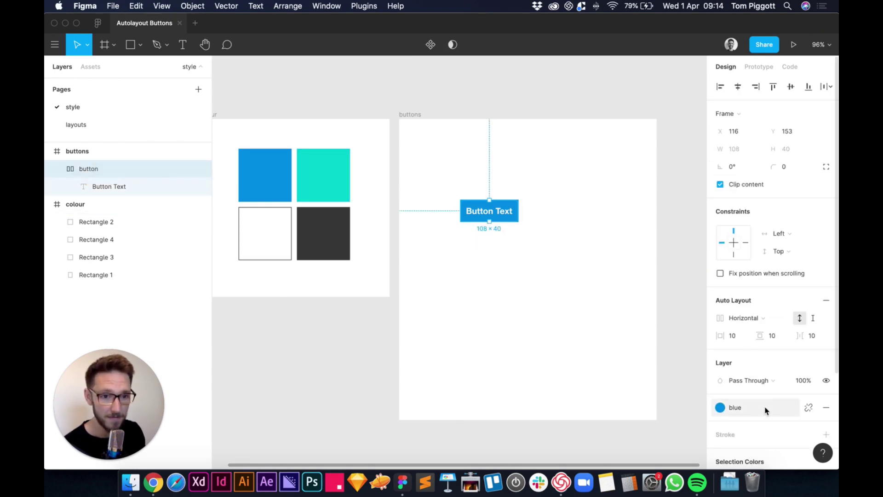
scroll(765, 408, down, 5)
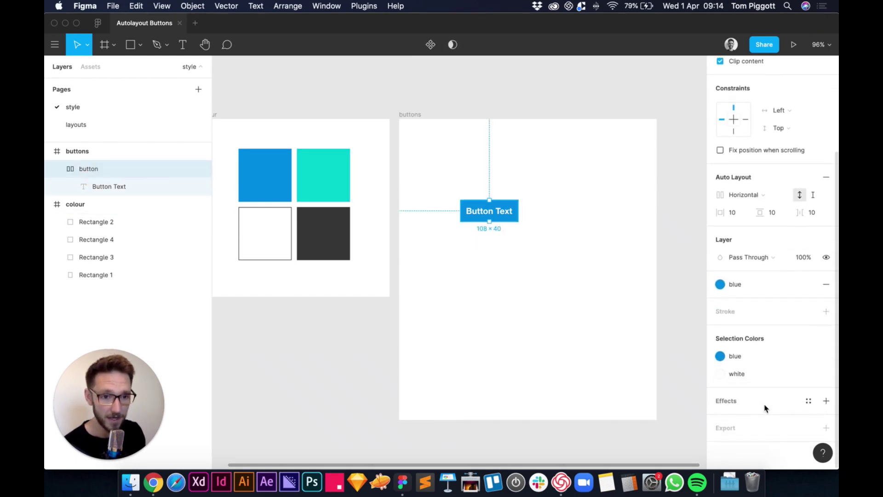
click(743, 376)
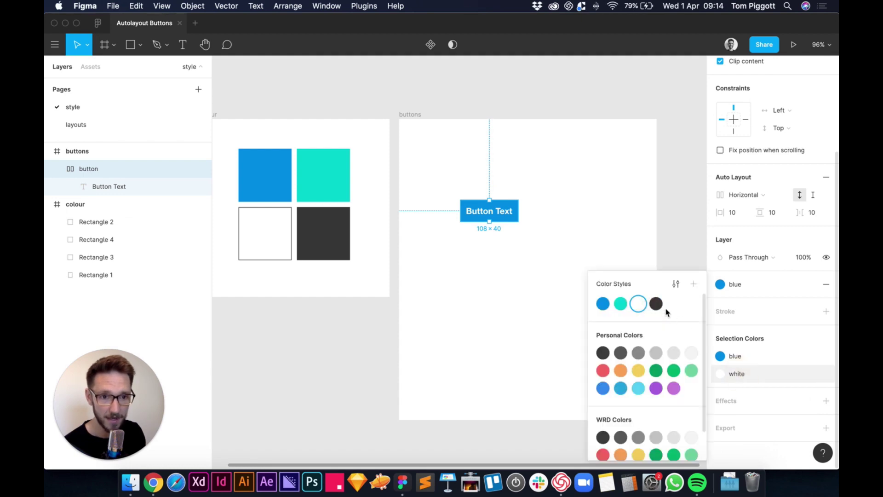
click(761, 357)
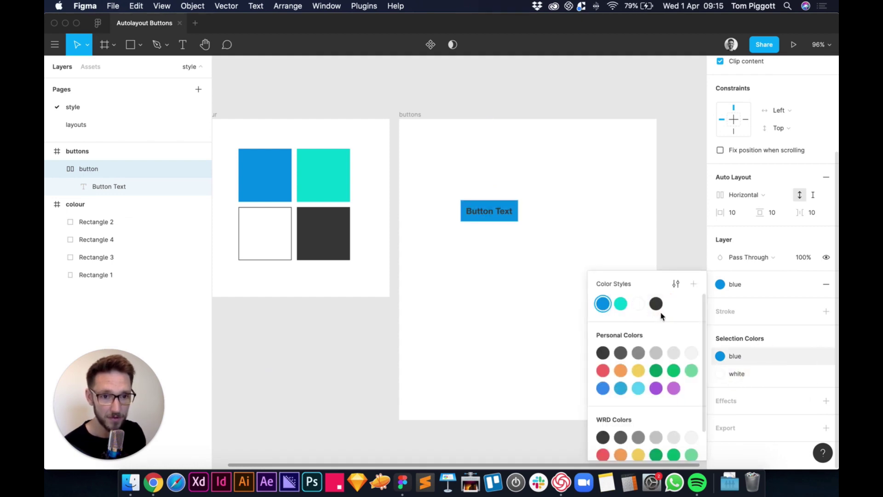
click(620, 304)
click(544, 293)
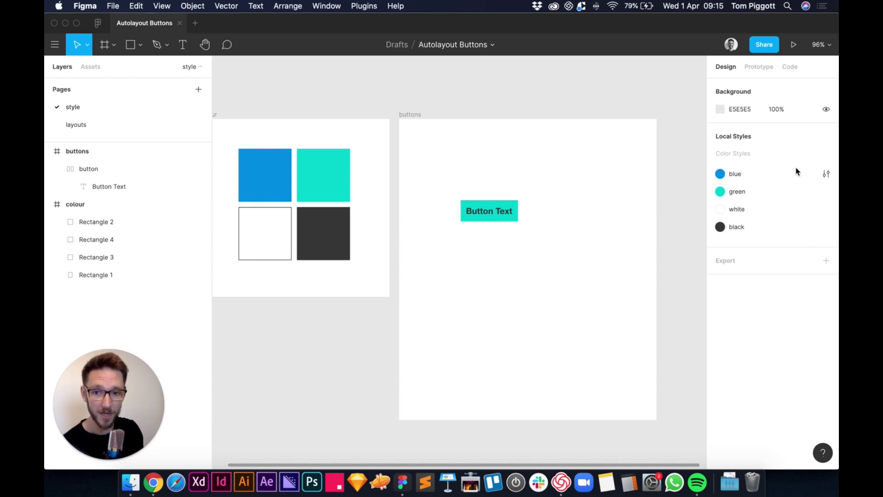
Change the button frame's selection colours to the white style for the text and the blue style for the background
click(579, 235)
click(492, 220)
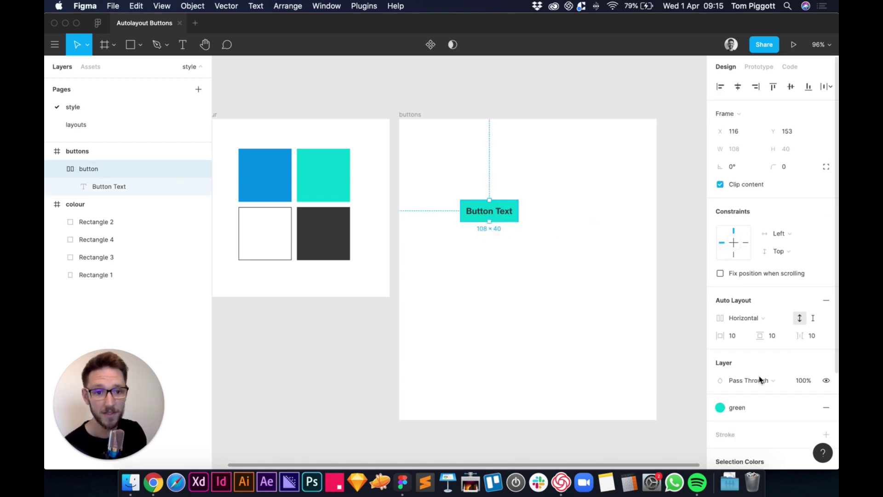
scroll(749, 390, down, 5)
click(740, 358)
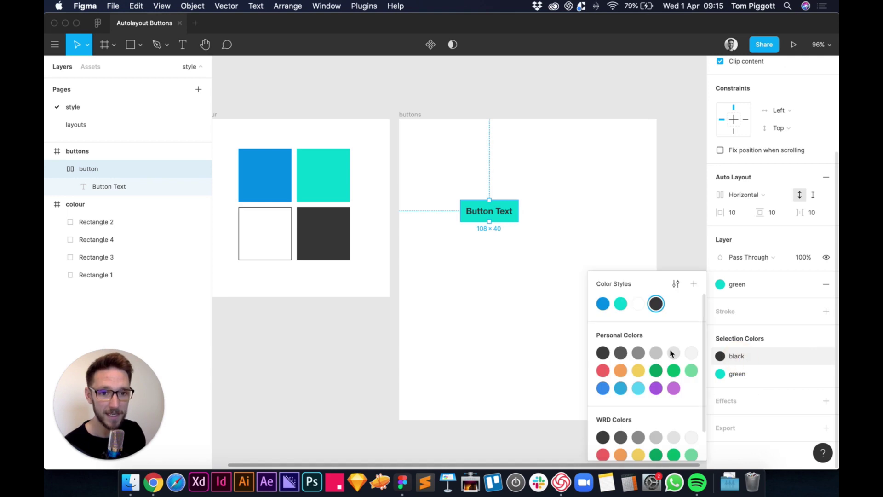
click(639, 305)
click(762, 375)
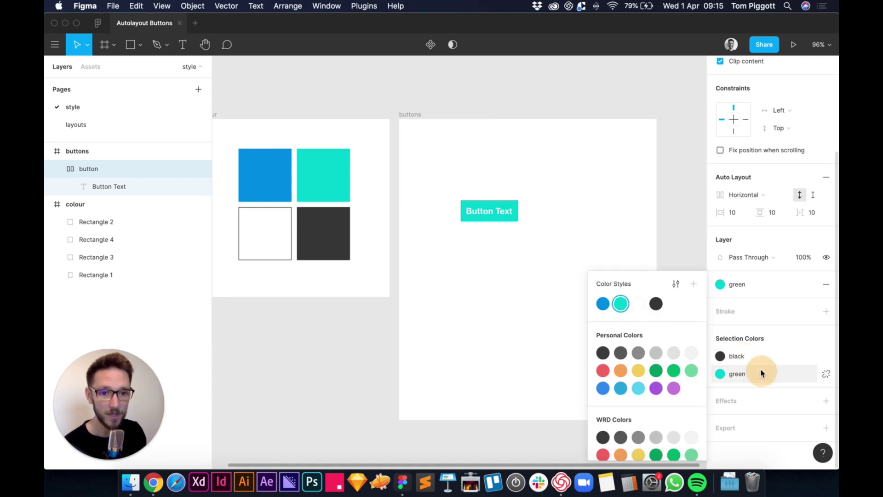
click(603, 304)
click(613, 234)
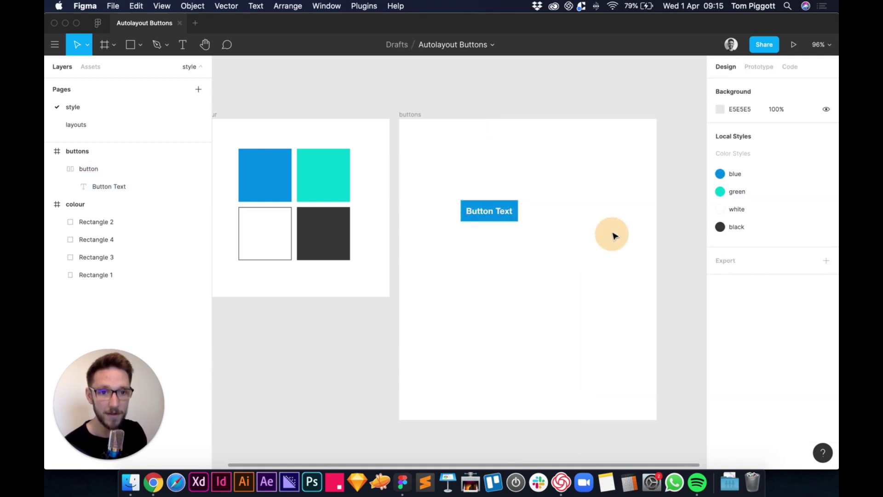
Set the button frame's auto layout padding to 30 horizontally and 15 vertically, keeping the horizontal direction
click(490, 202)
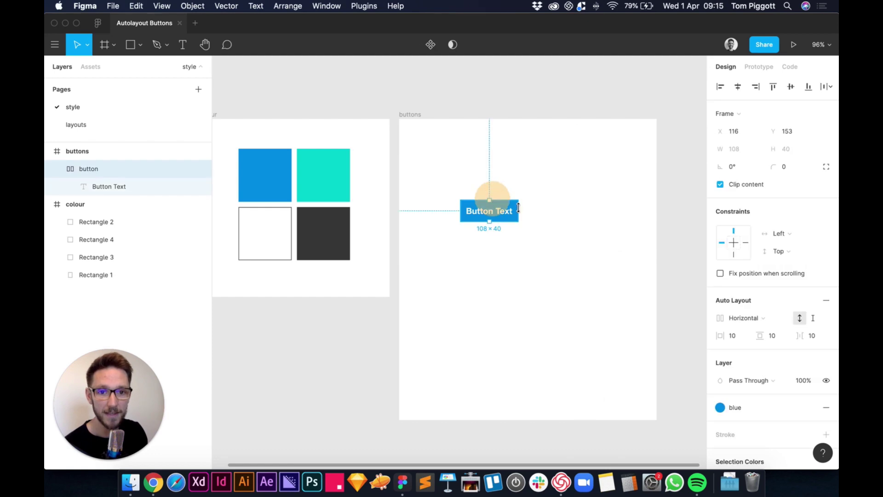
click(758, 323)
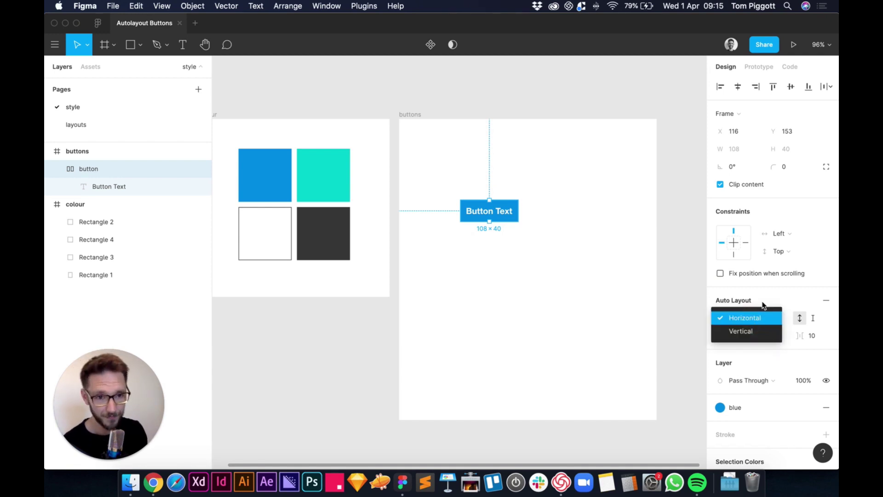
click(766, 302)
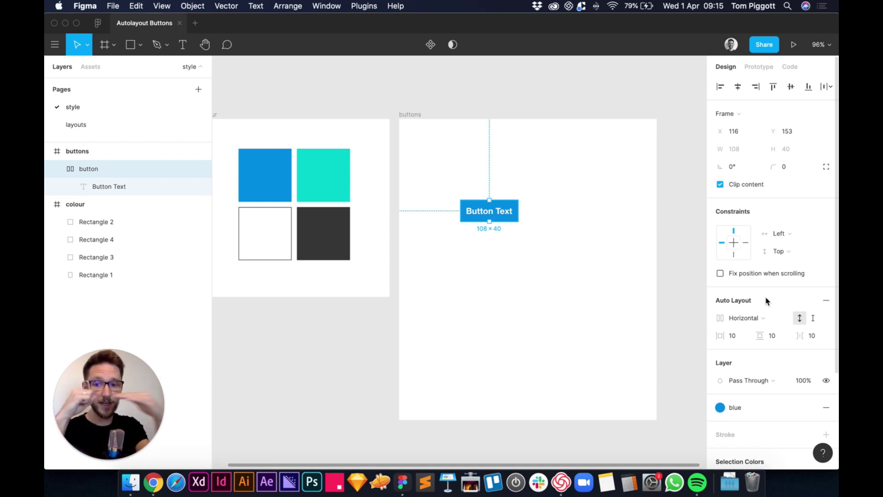
click(732, 336)
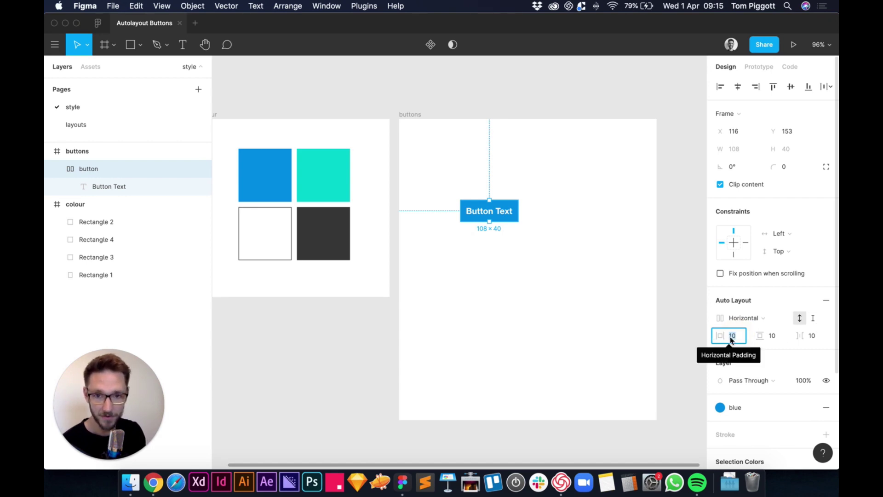
text(30)
key(Tab)
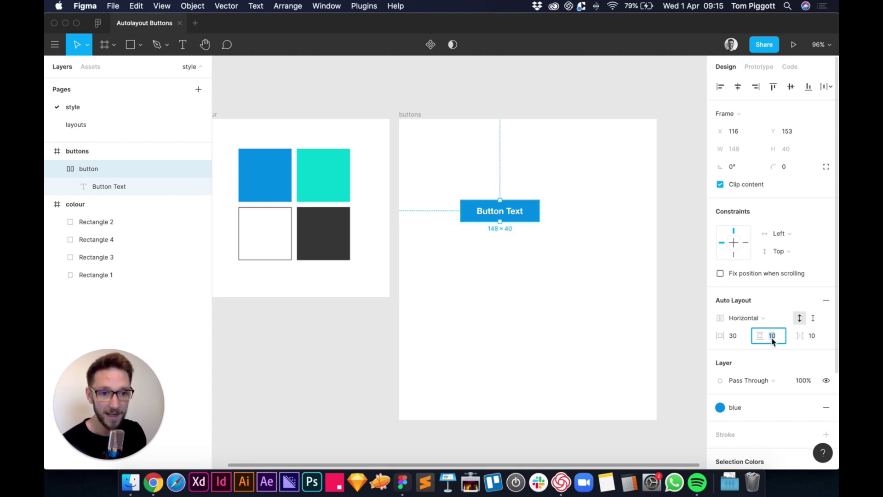
text(15)
key(Return)
click(537, 300)
Move the button to X 51, Y 116 in the buttons frame and set its corner radius to 5
drag(508, 213, 473, 194)
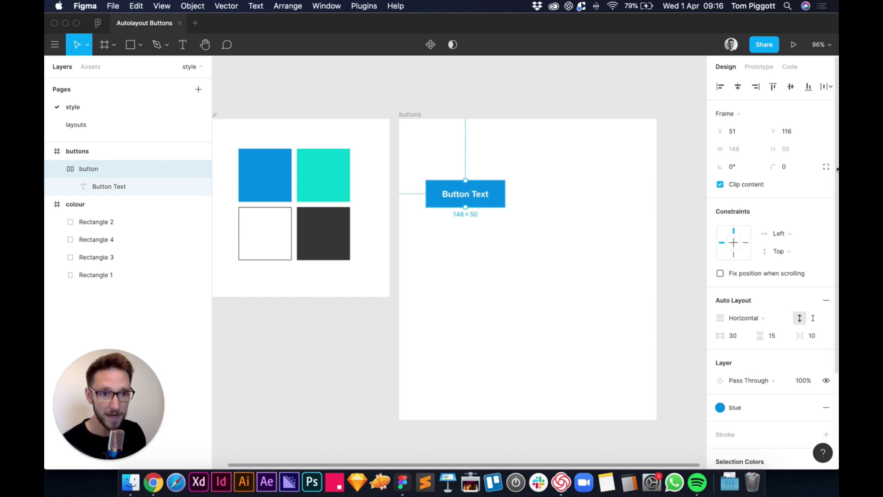
click(786, 166)
text(5)
key(Return)
click(544, 249)
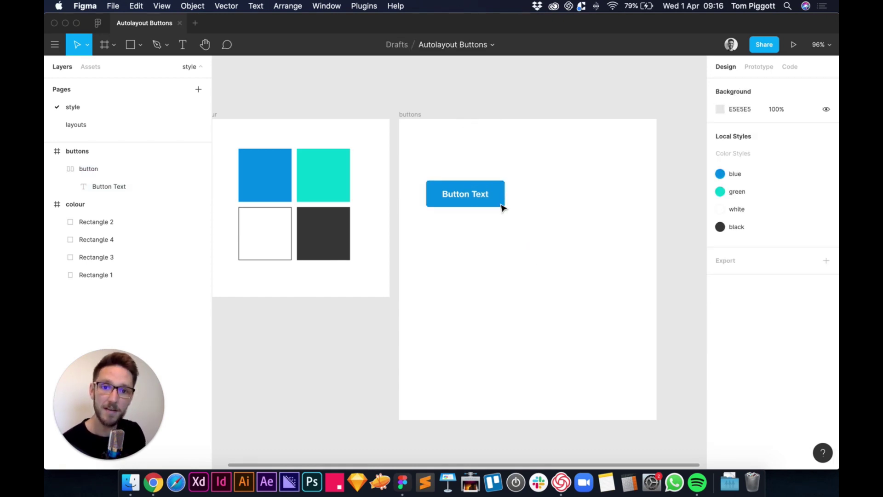
Try corner radii of 15 and 35 on the button frame
click(484, 201)
click(809, 172)
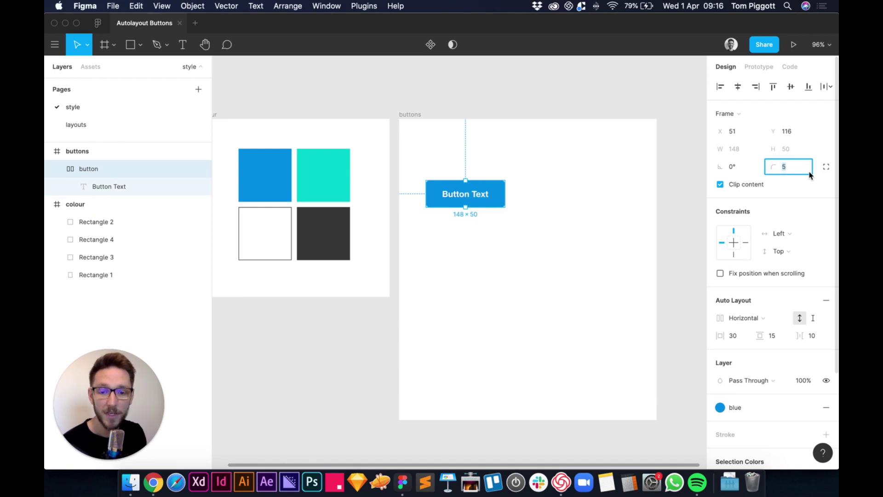
text(15)
key(Return)
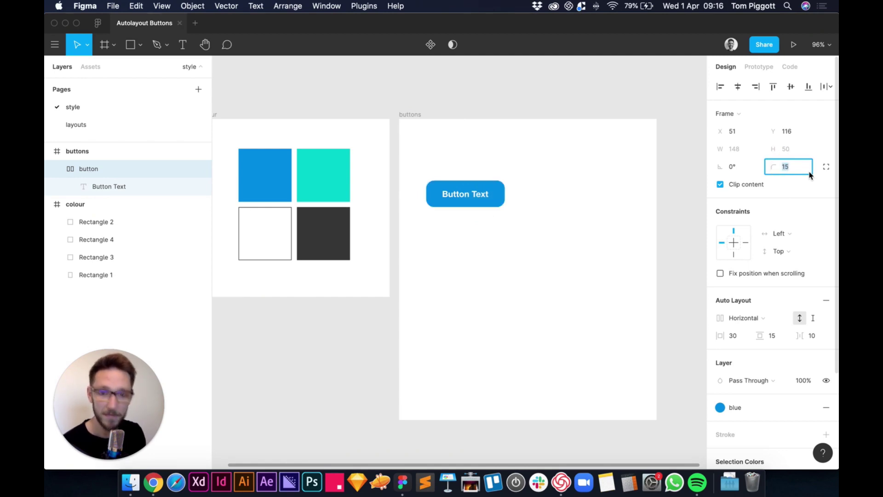
text(35)
key(Return)
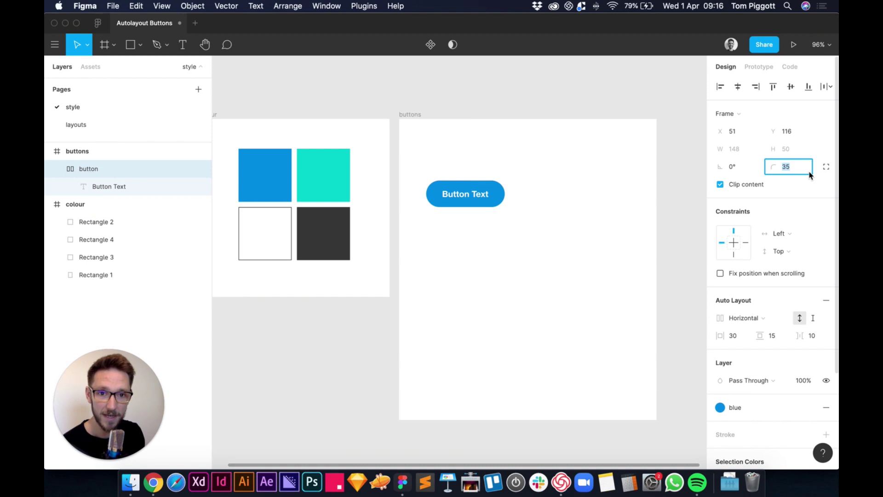
click(566, 301)
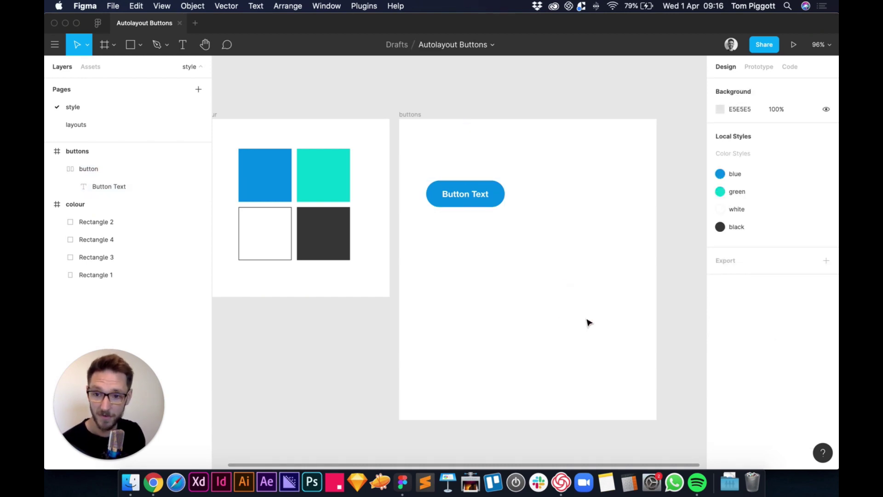
Set the button's corner radius to 4 and move it to X 56, Y 61 in the buttons frame
click(494, 201)
click(789, 167)
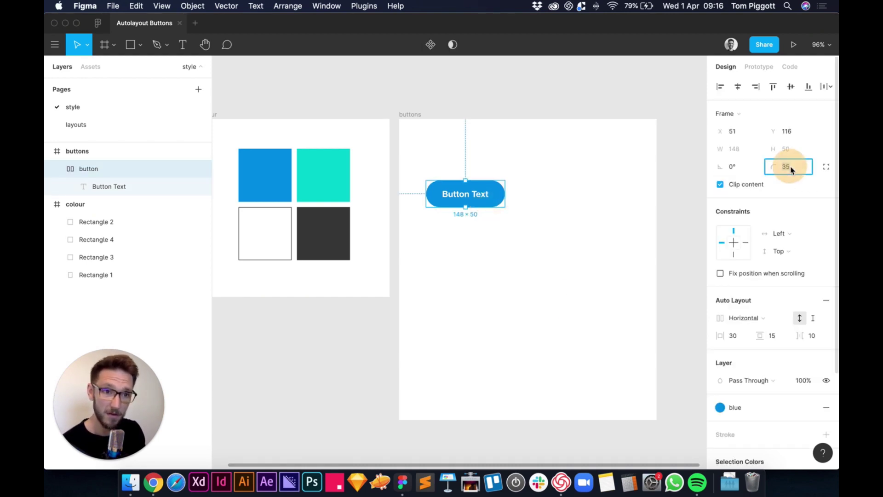
text(4)
key(Return)
click(594, 239)
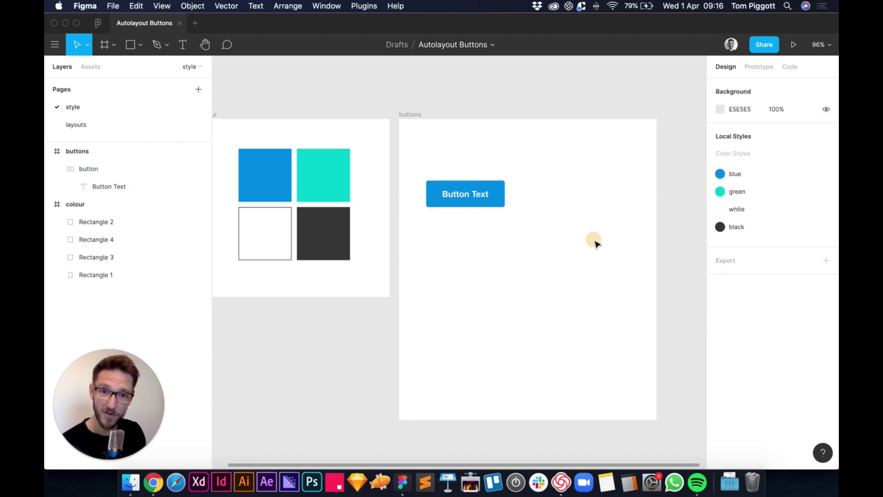
drag(465, 193, 468, 164)
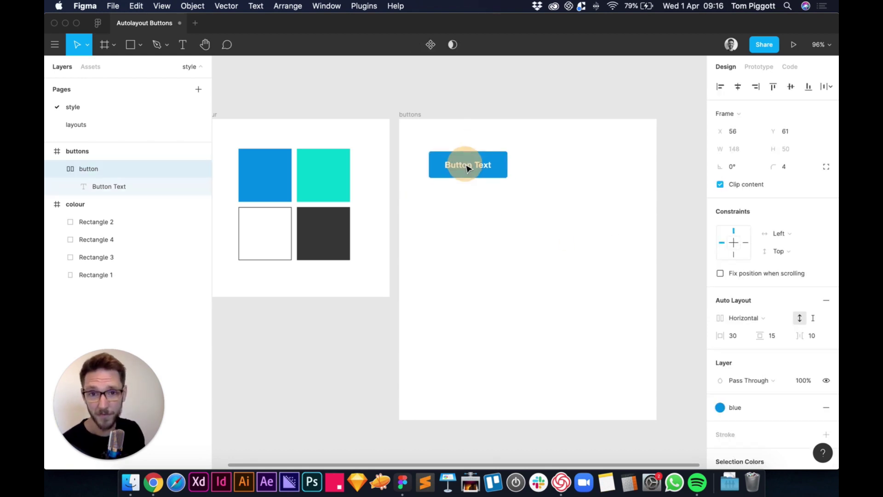
click(547, 321)
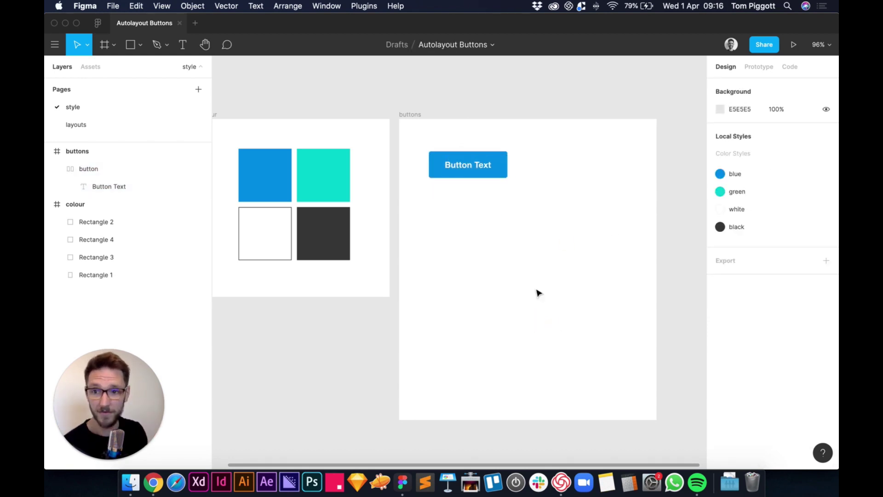
Collapse the button frame's layers and rename the frame "button/primary/blue"
click(77, 170)
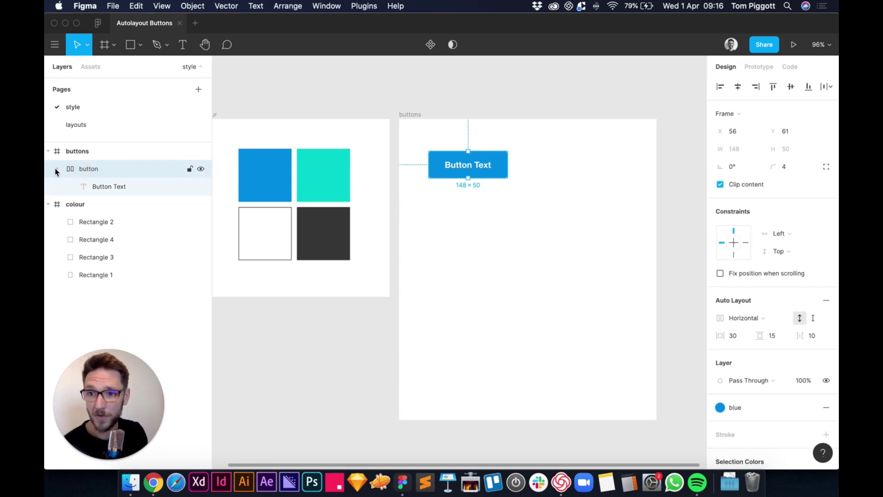
click(57, 169)
double_click(89, 169)
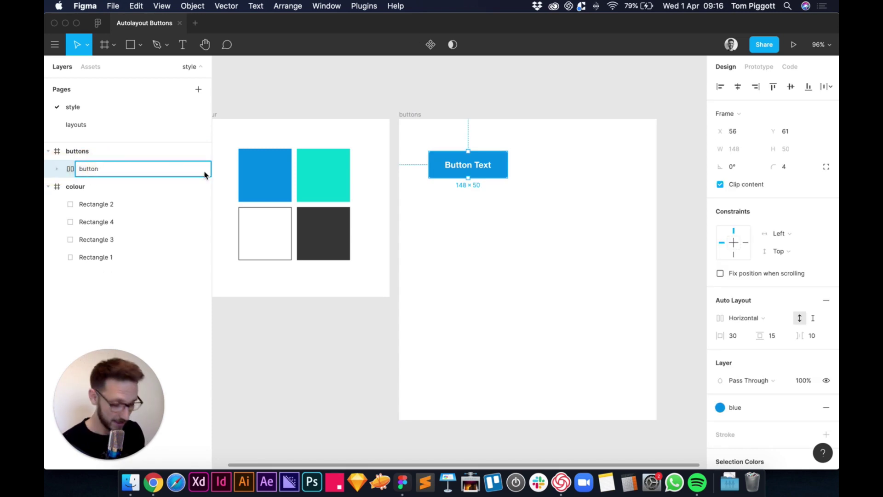
text(/)
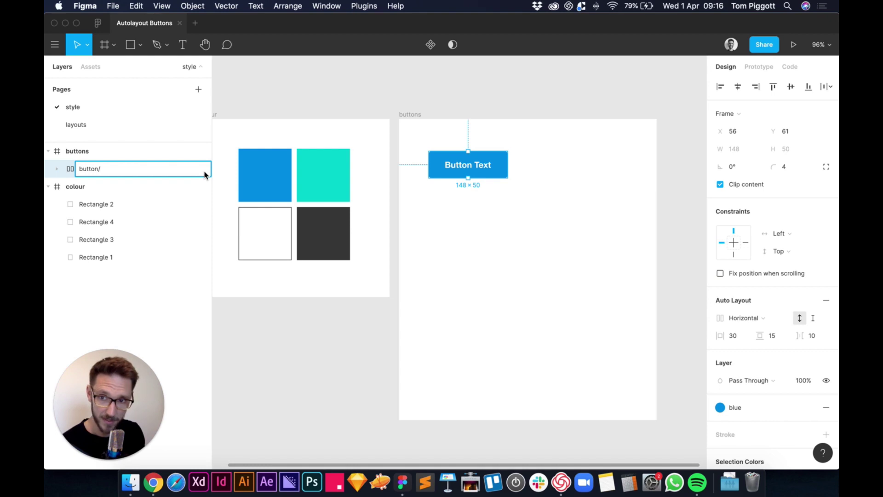
text(prima)
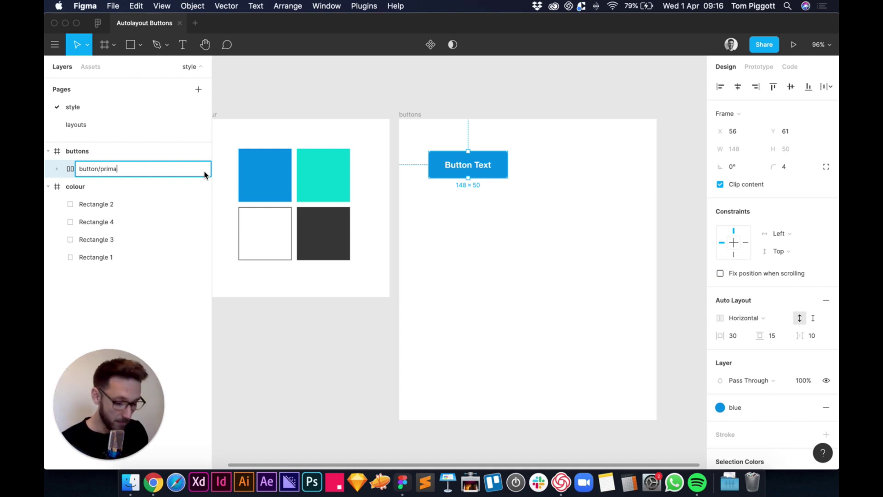
text(ry/blue)
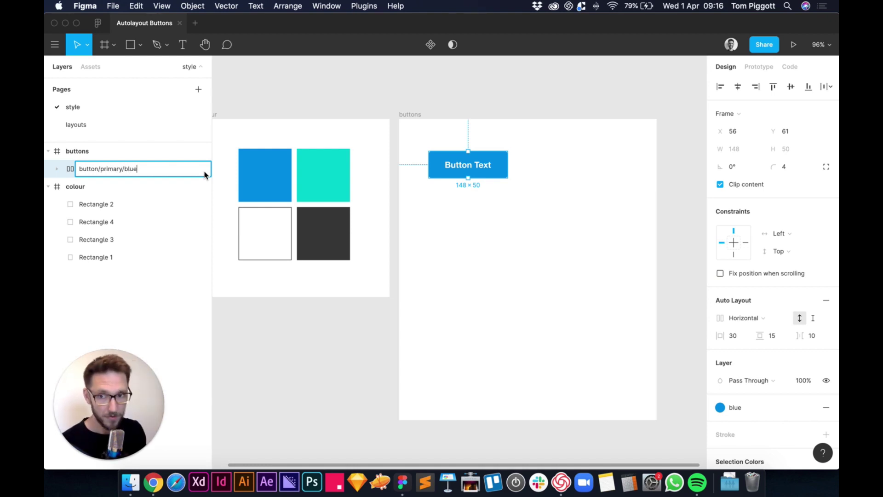
key(Return)
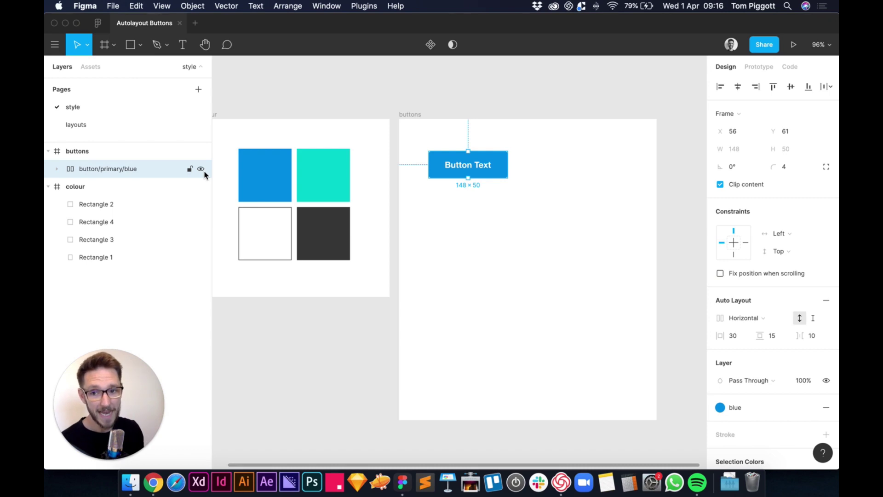
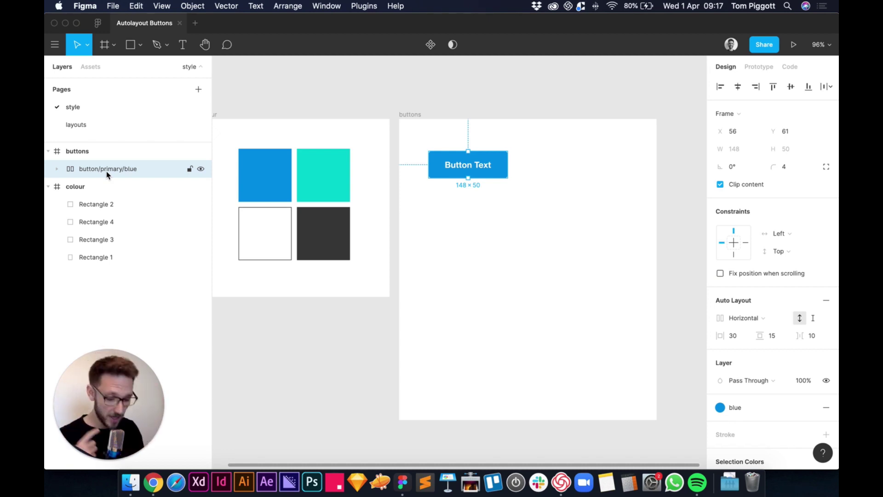
Turn the button/primary/blue frame into a component
click(449, 218)
click(455, 165)
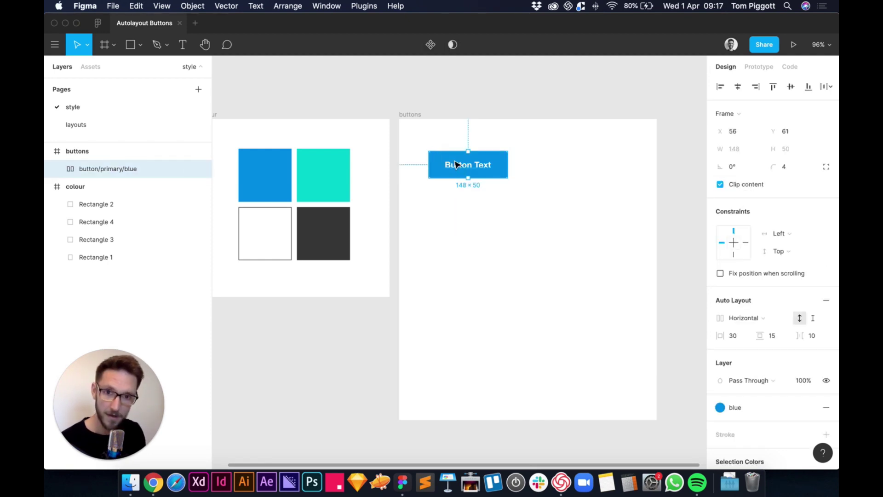
scroll(455, 165, up, 1)
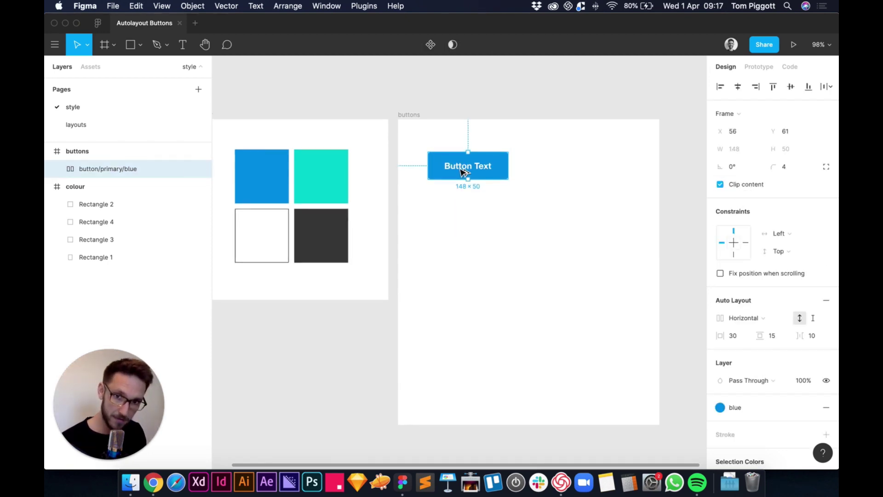
key(super+alt+k)
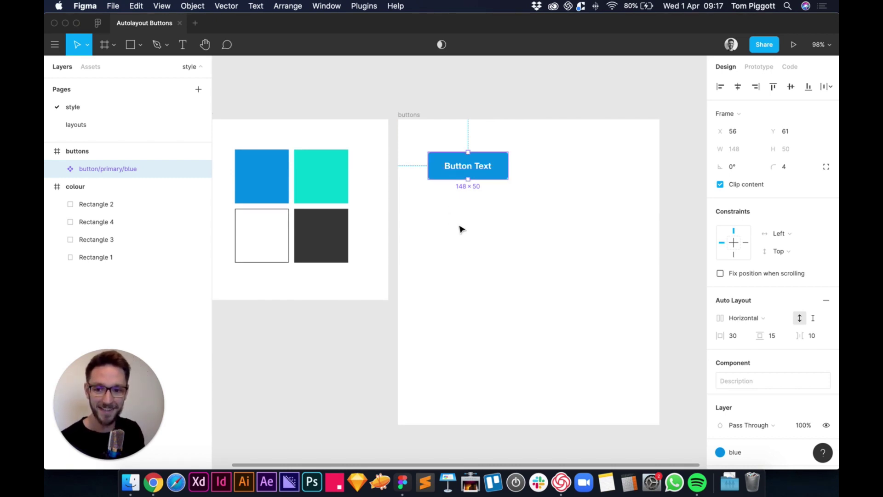
click(481, 256)
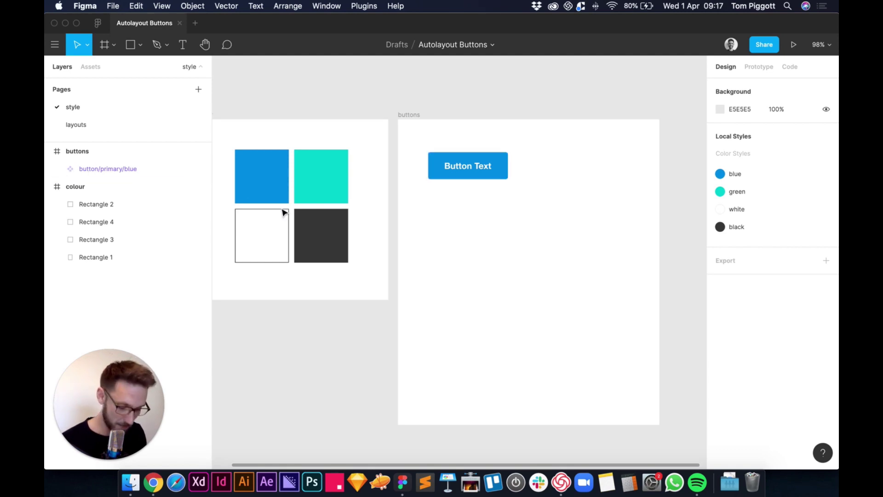
Undo the component creation and create a component from the button/primary/blue frame again
click(468, 166)
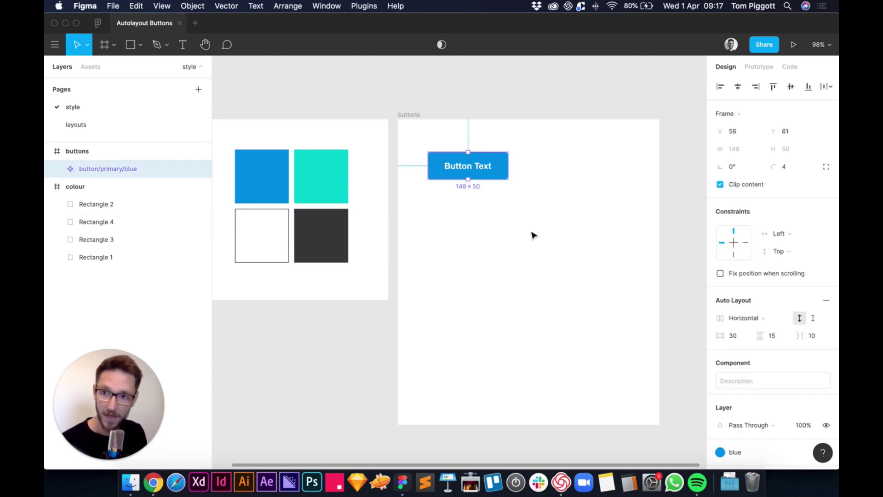
right_click(481, 176)
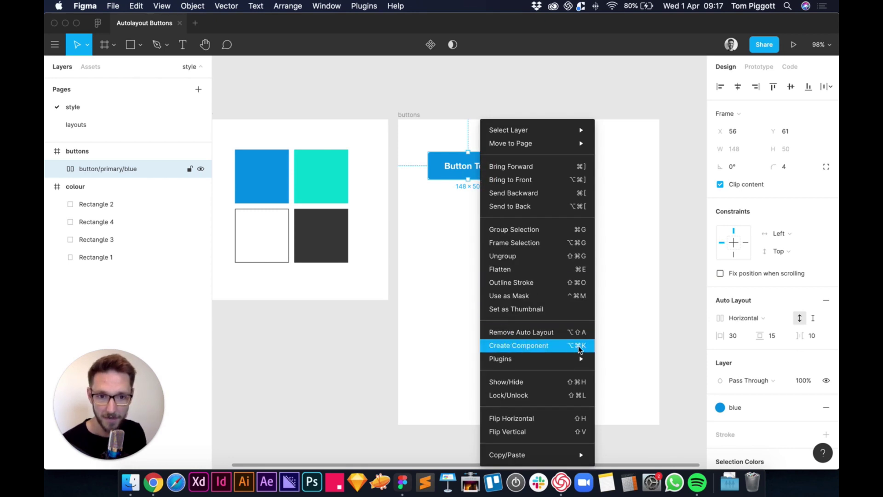
click(556, 349)
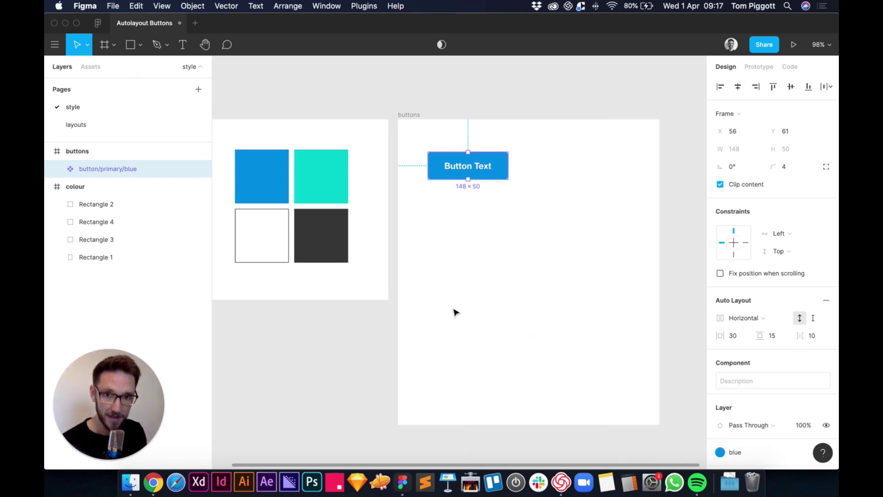
click(506, 236)
Expand the button/primary/blue component's layers and select the Button Text label inside it
click(81, 169)
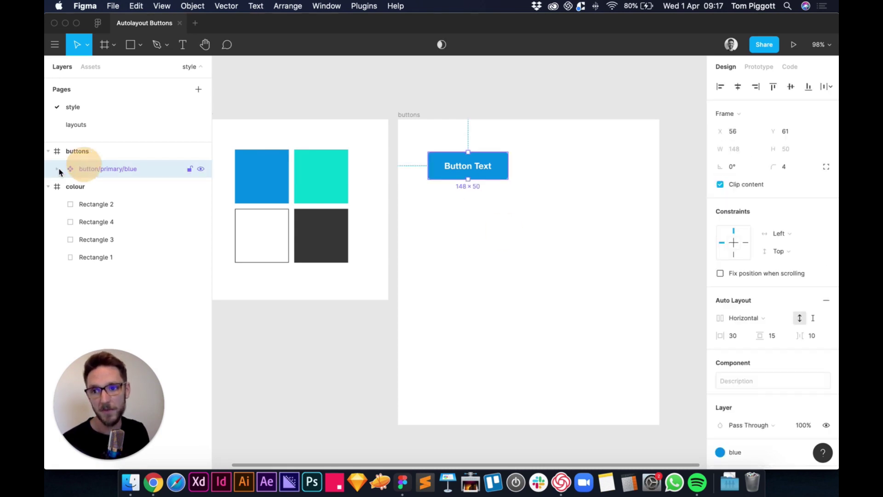
click(58, 169)
click(113, 187)
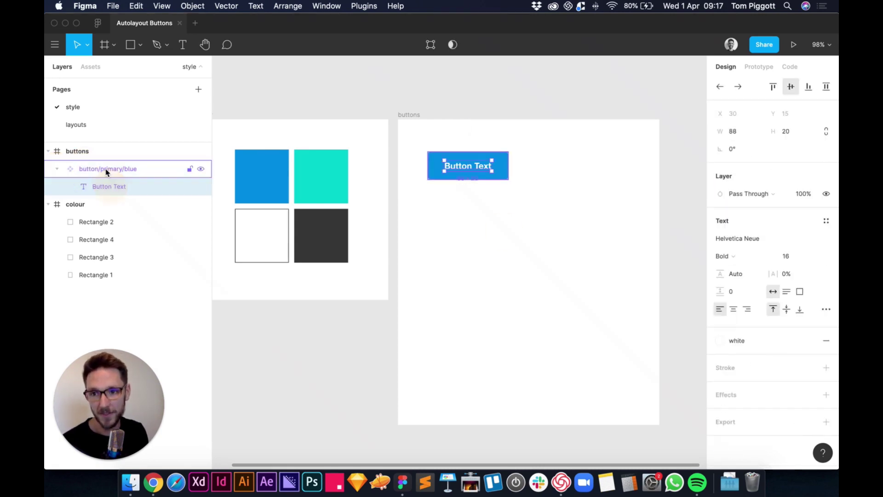
Duplicate the button/primary/blue component and place the instance lower in the buttons frame, at about X 242.5, Y 316
click(105, 170)
click(56, 169)
click(501, 215)
click(474, 173)
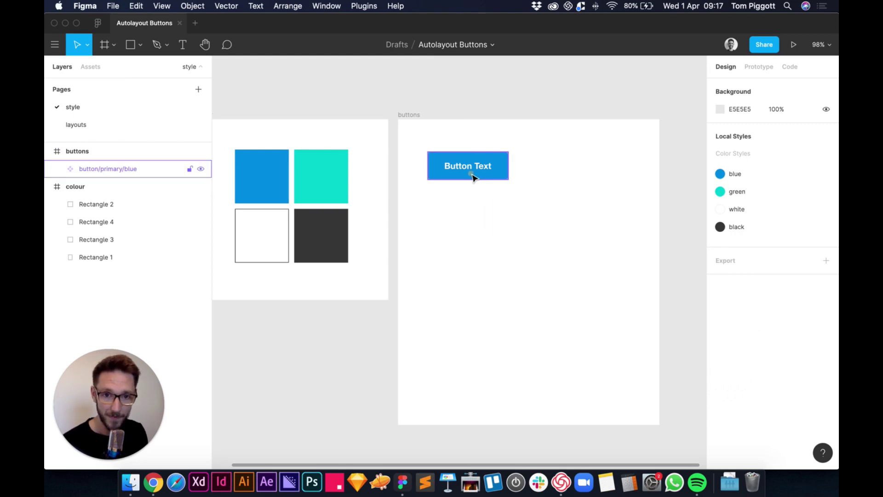
key(super+d)
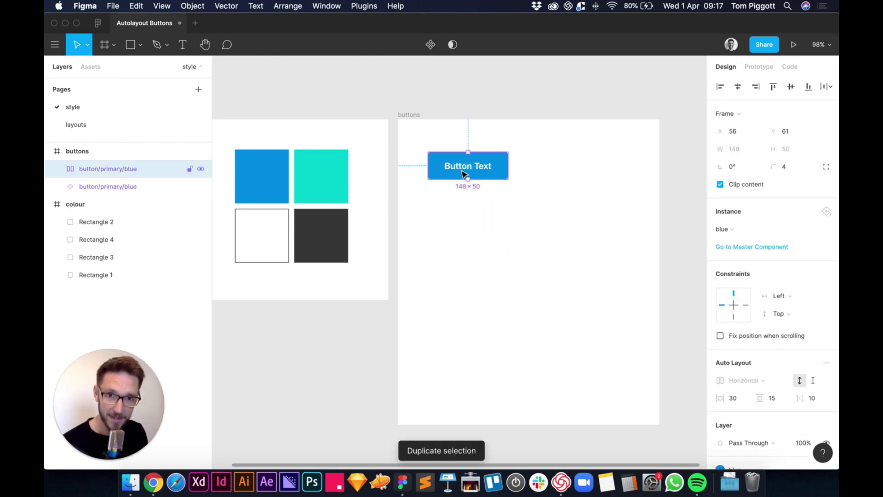
drag(468, 172, 550, 303)
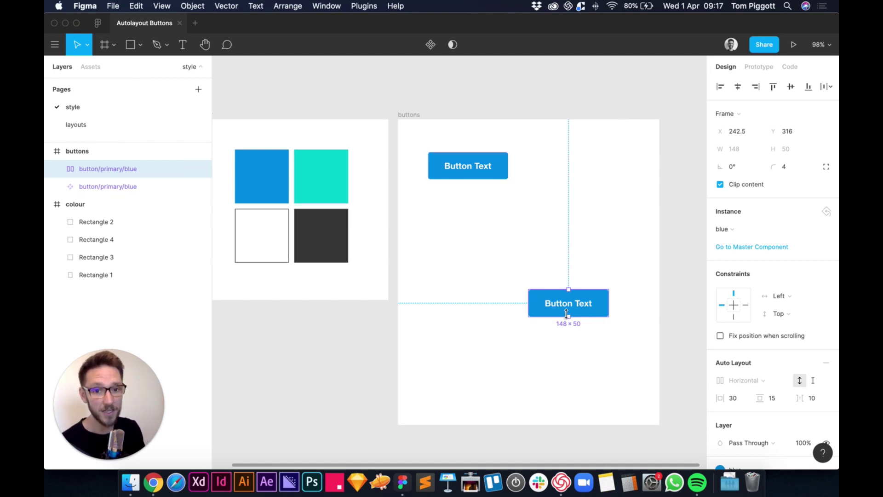
Change the blue colour in the main button/primary/blue component to the green colour style
click(459, 176)
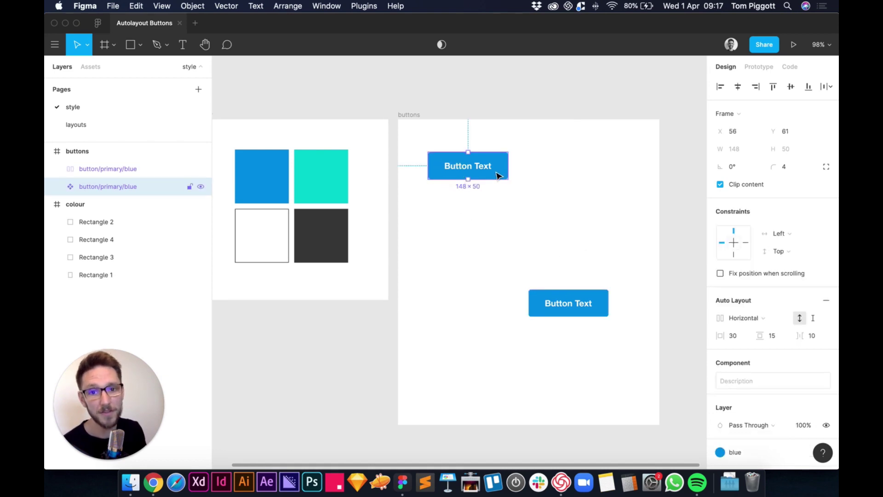
scroll(758, 415, down, 4)
scroll(758, 415, down, 1)
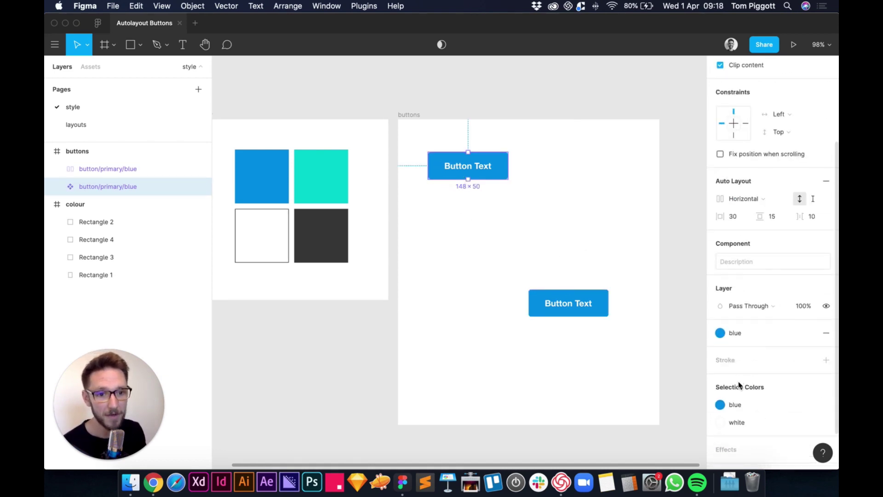
click(748, 406)
click(620, 304)
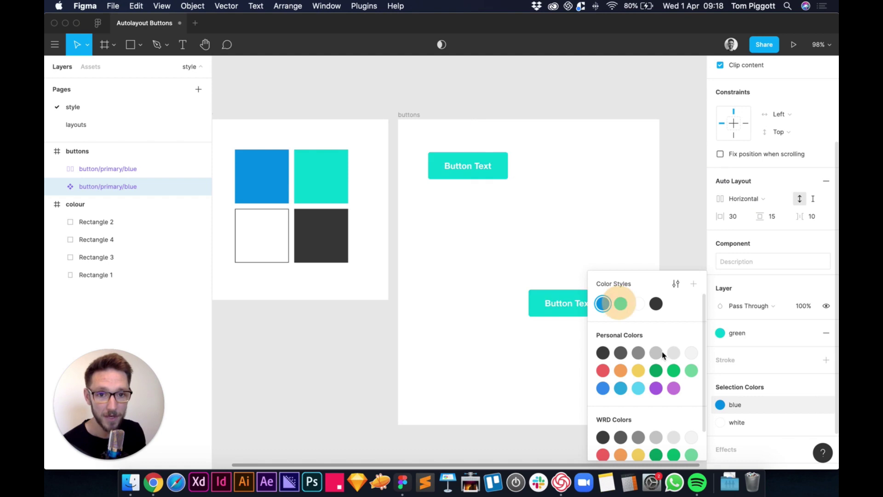
click(533, 380)
Set the main button component's horizontal auto layout padding to 40
click(462, 161)
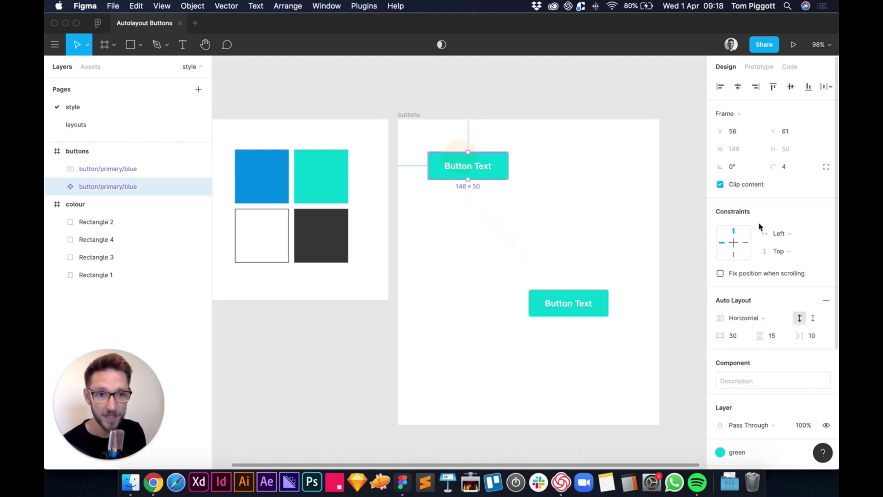
click(732, 335)
text(40)
key(Return)
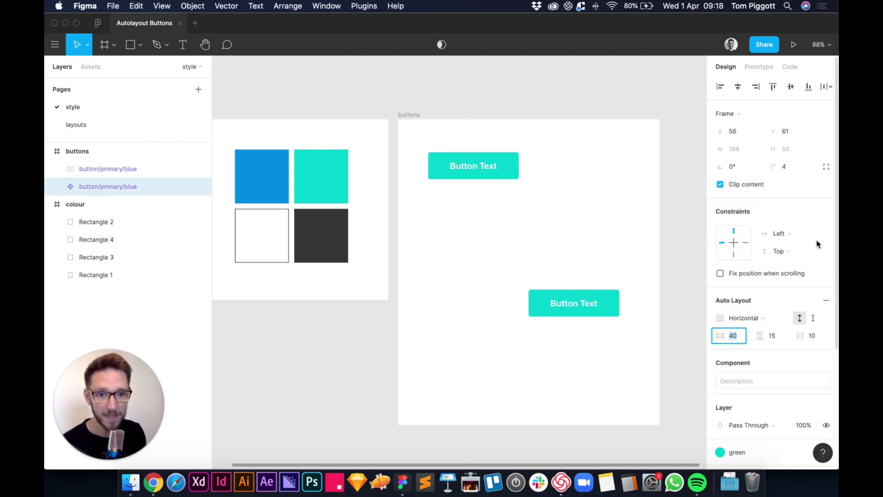
click(614, 213)
click(505, 177)
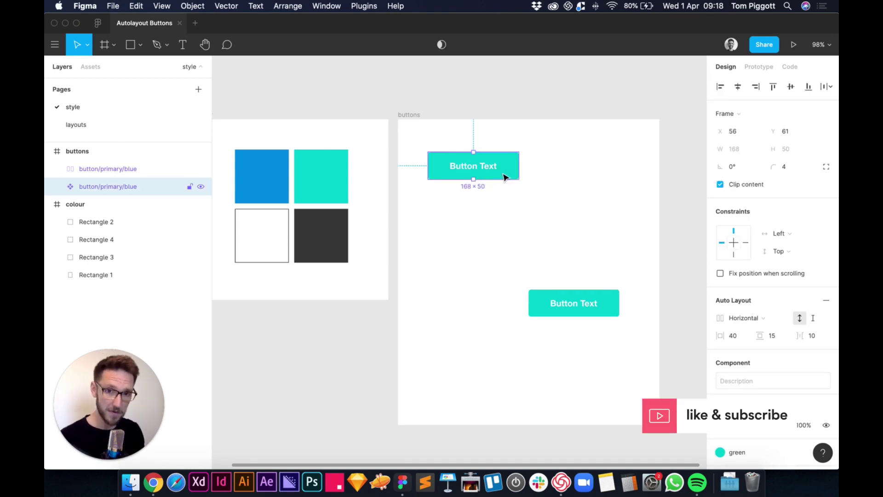
Undo the padding change and remove the duplicated button instance from the buttons frame
click(558, 227)
key(super+z)
key(super+z)
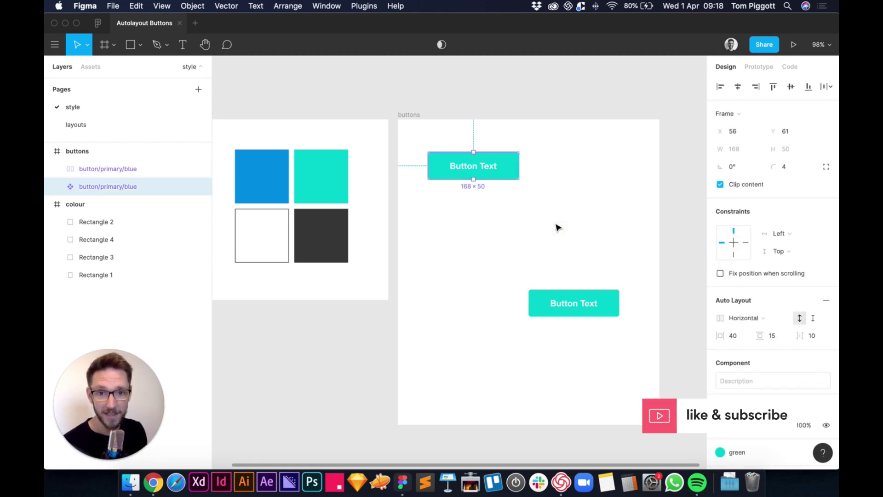
click(552, 236)
key(super+z)
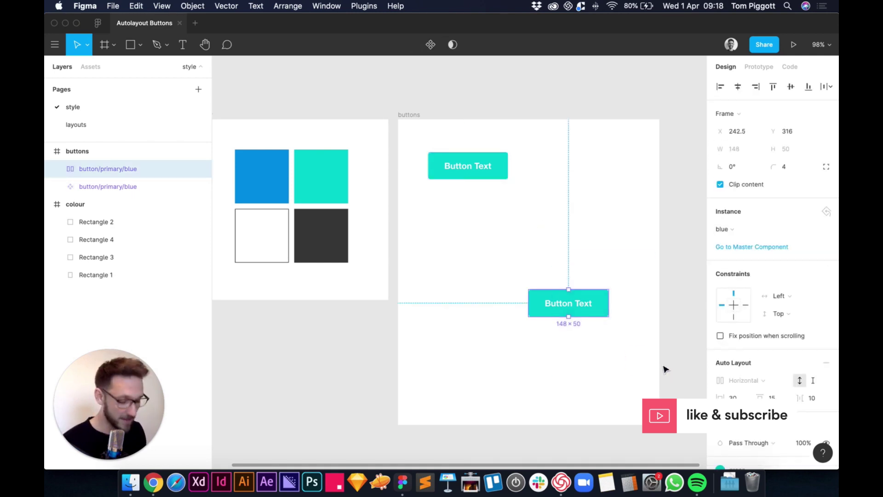
key(super+z)
click(507, 255)
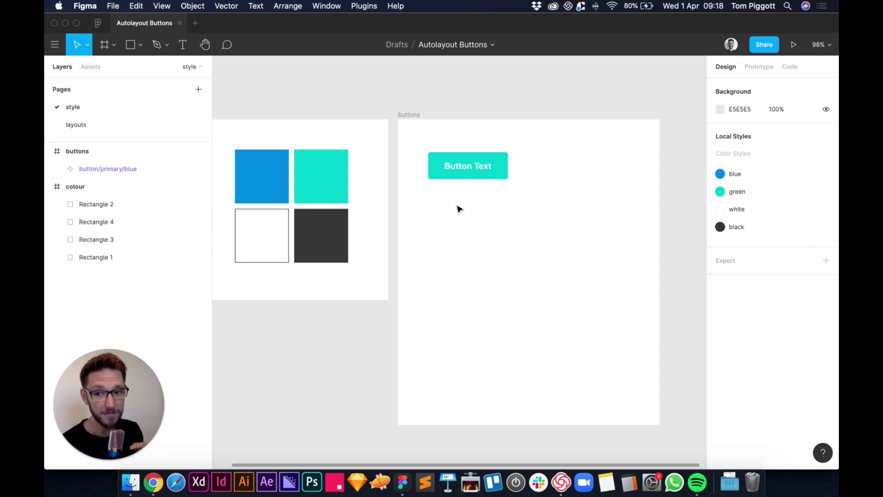
Set the fill of the button/primary/blue component to the blue colour style
click(118, 170)
click(749, 452)
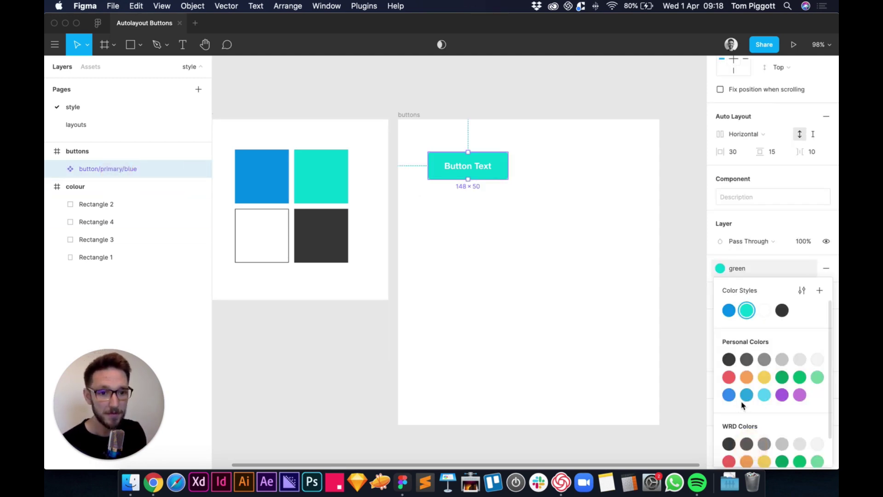
click(730, 313)
click(568, 289)
click(570, 290)
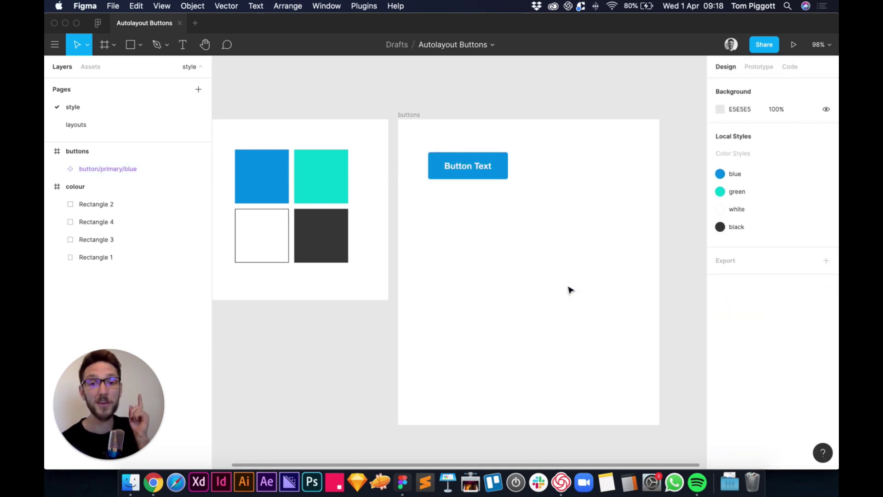
Duplicate the button/primary/blue component and place the instance beside it at X 260, Y 61
click(466, 174)
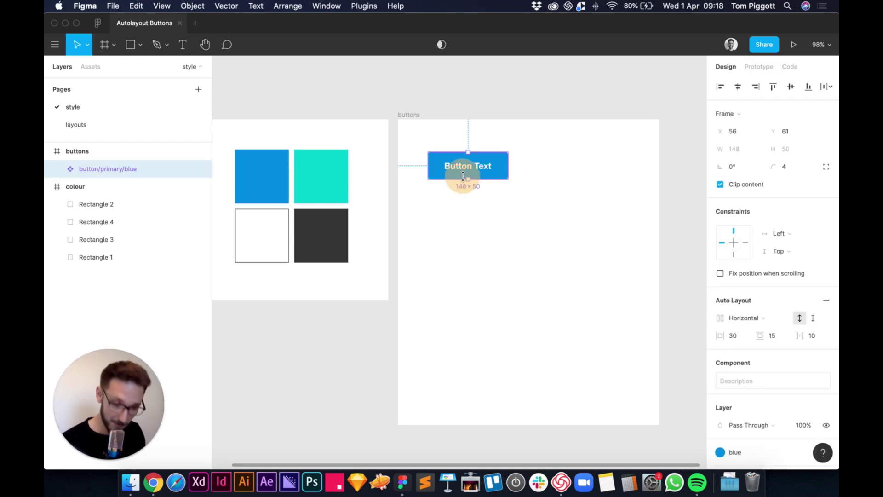
key(super+d)
drag(459, 169, 569, 166)
Rename the duplicated button "button/primary/green" and view its instance options
double_click(134, 169)
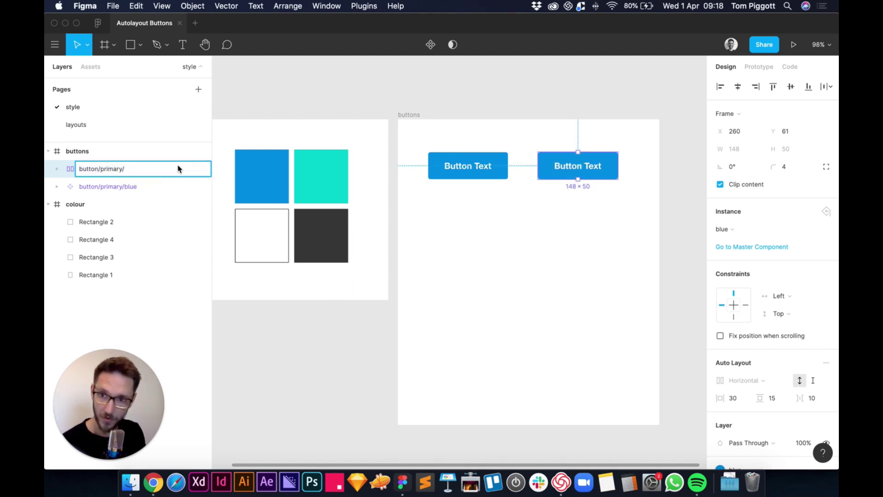
key(Return)
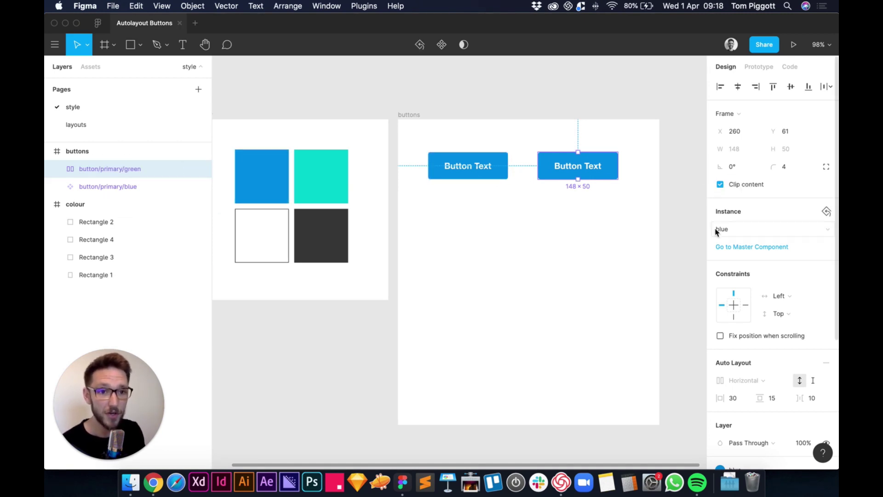
click(738, 233)
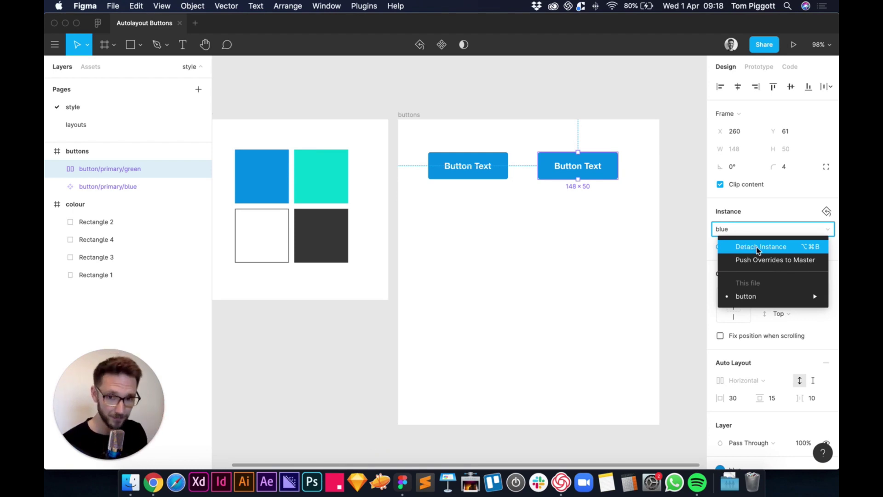
click(591, 250)
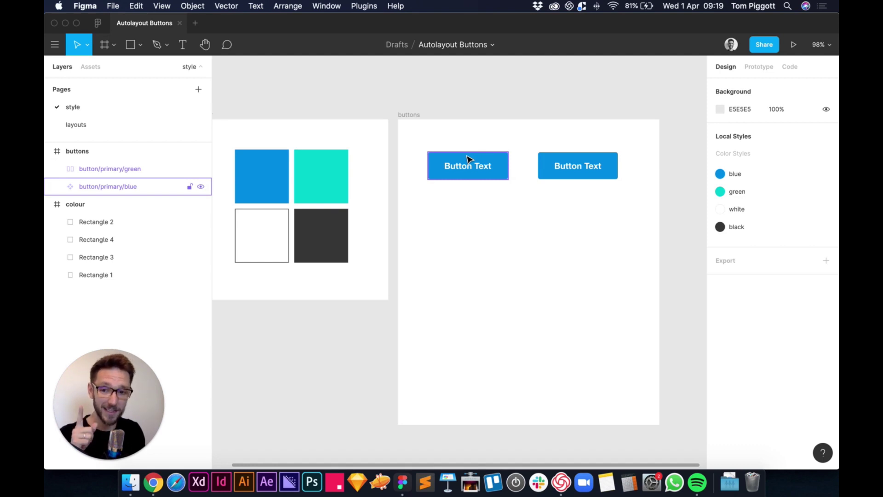
Change the blue colour in the button/primary/green instance to the green colour style
scroll(580, 209, up, 1)
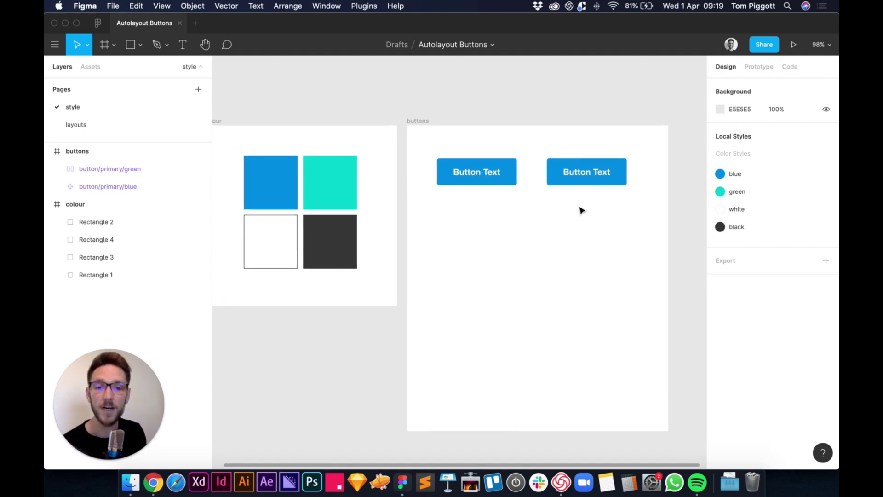
click(582, 178)
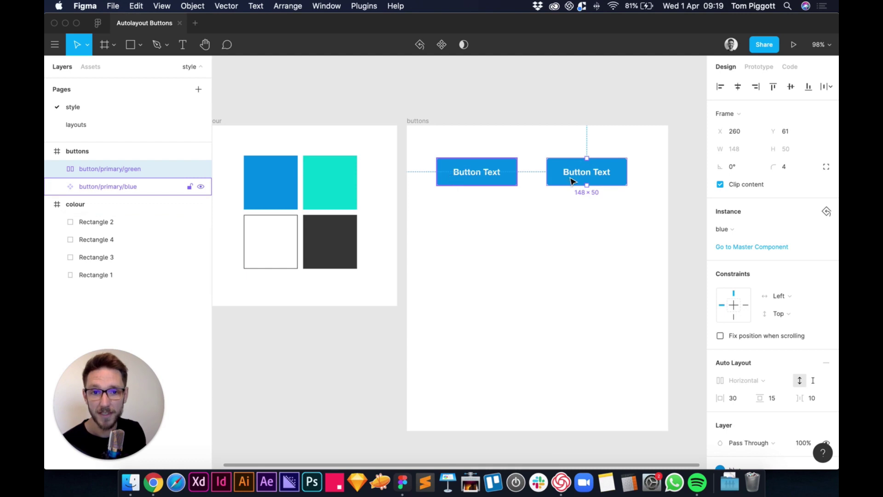
scroll(771, 381, down, 5)
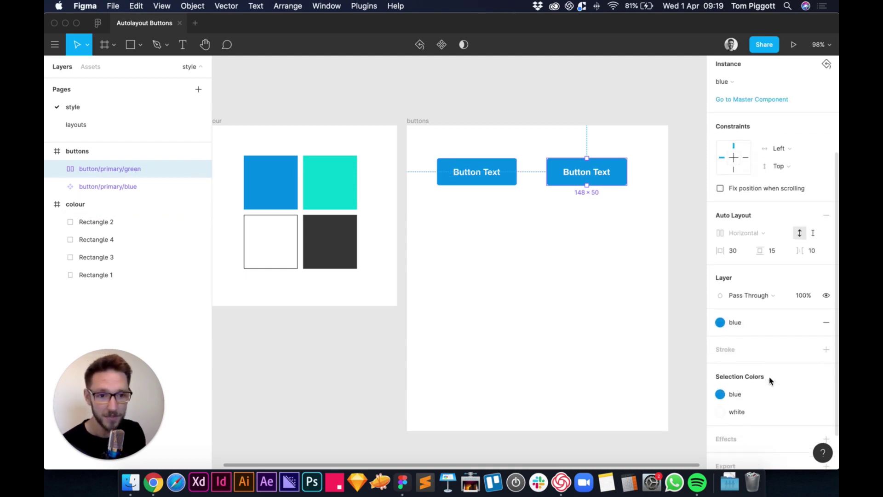
click(732, 394)
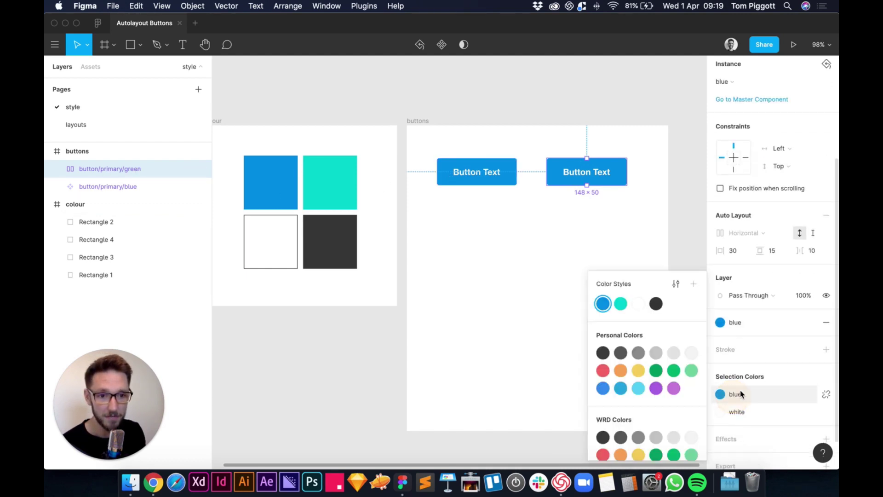
click(621, 303)
click(512, 262)
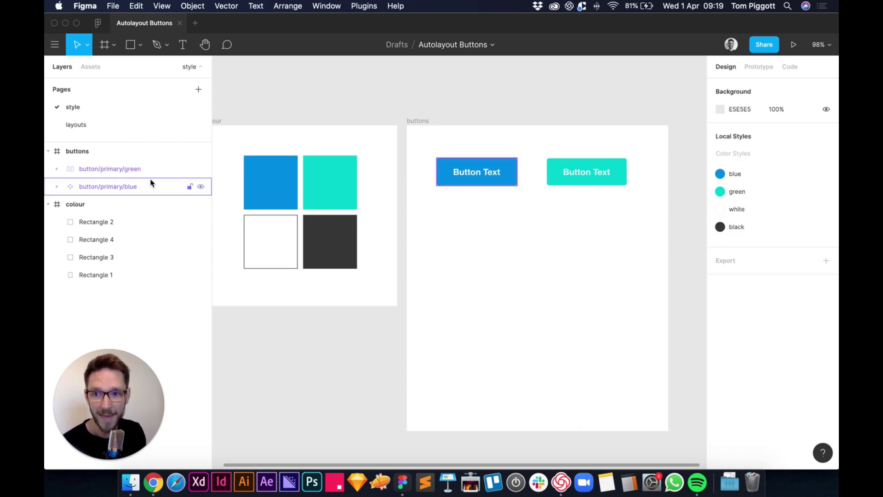
Turn the button/primary/green instance into a component and move it closer to the blue button, at X 236
click(127, 170)
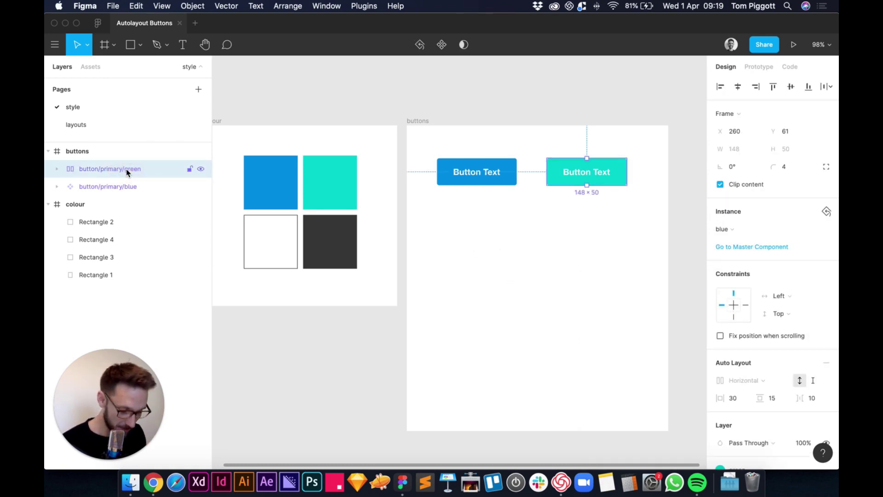
key(super+alt+k)
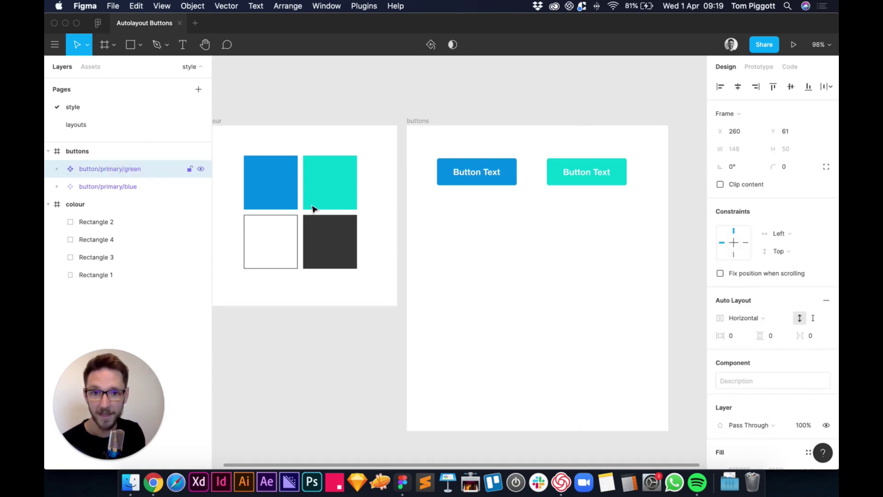
click(551, 248)
drag(566, 172, 554, 172)
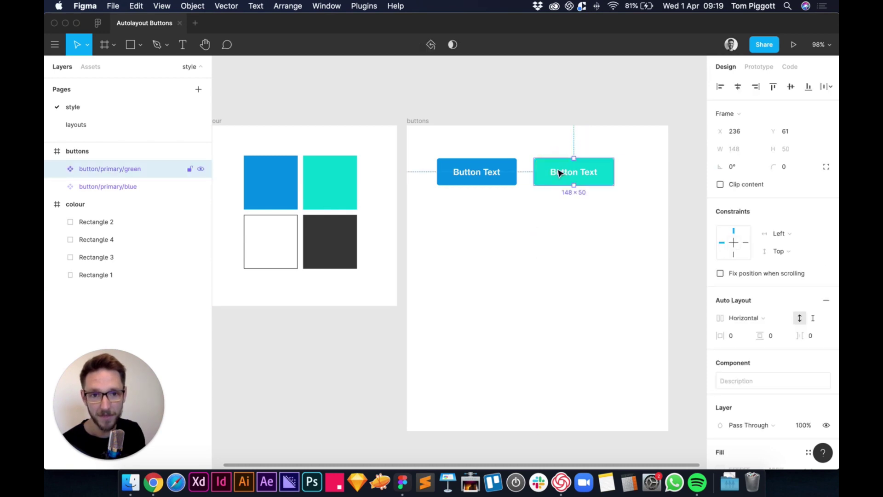
click(598, 232)
drag(613, 233, 582, 231)
Switch to the layouts page and add a Desktop frame of 1440 × 1024
click(97, 123)
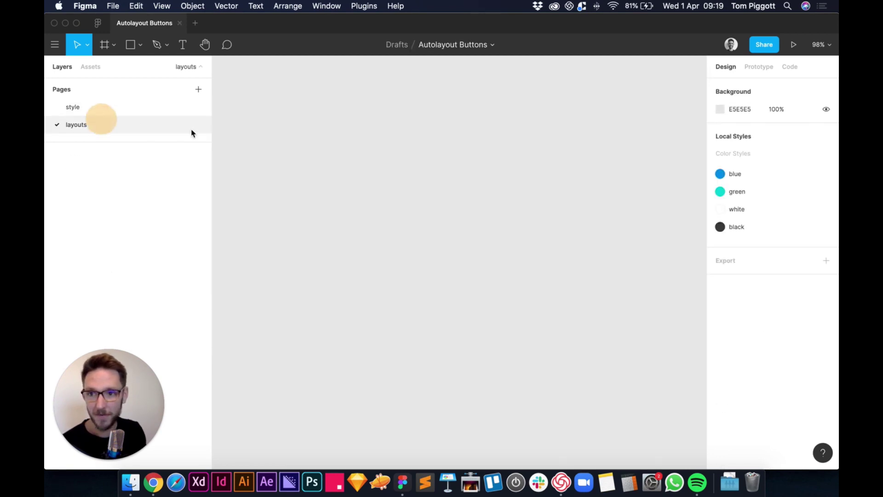
key(f)
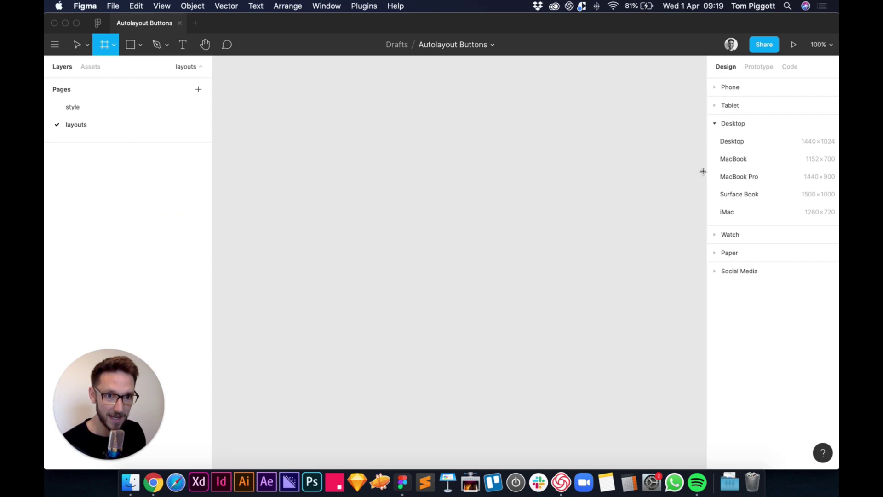
click(755, 147)
click(382, 201)
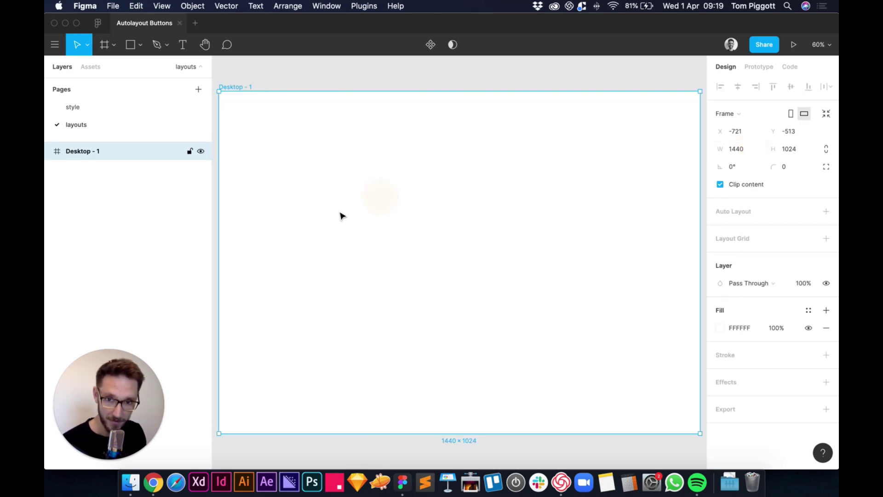
Add the text "This is a header" in the upper-left area of the desktop frame
key(t)
click(323, 198)
text(This header)
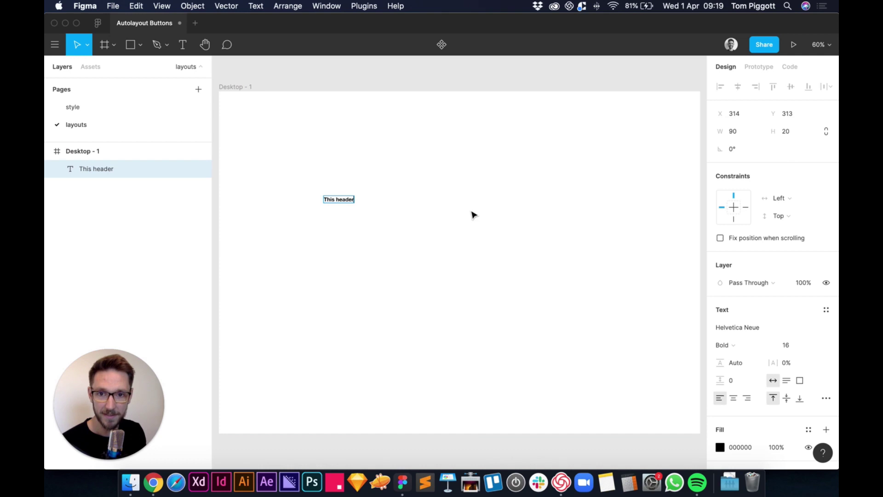
key(super+a)
text(This is a header)
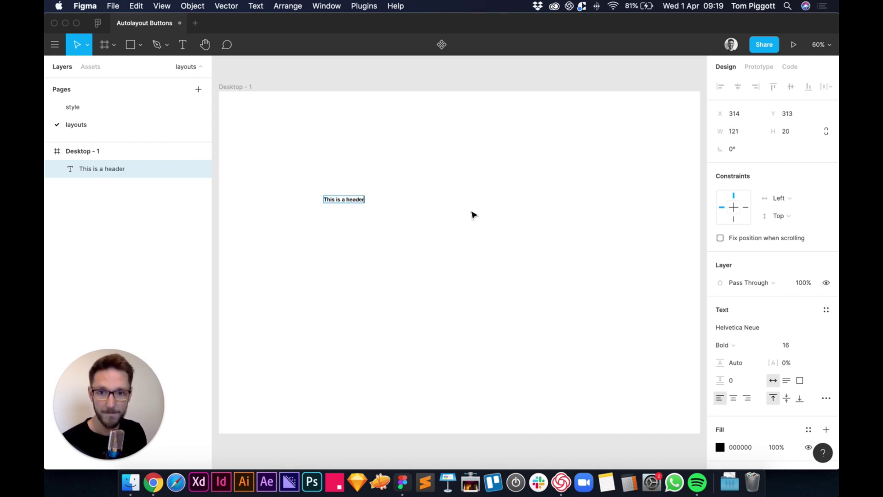
key(Escape)
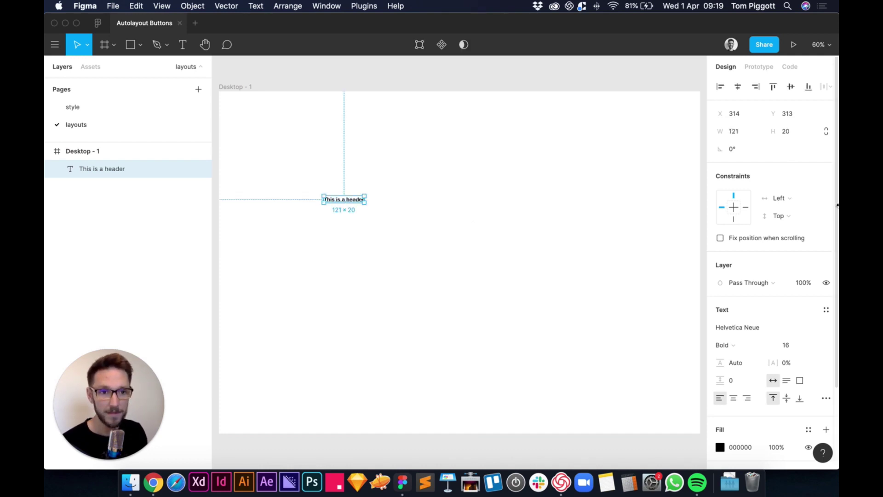
Set the header text's font size to 50
click(787, 345)
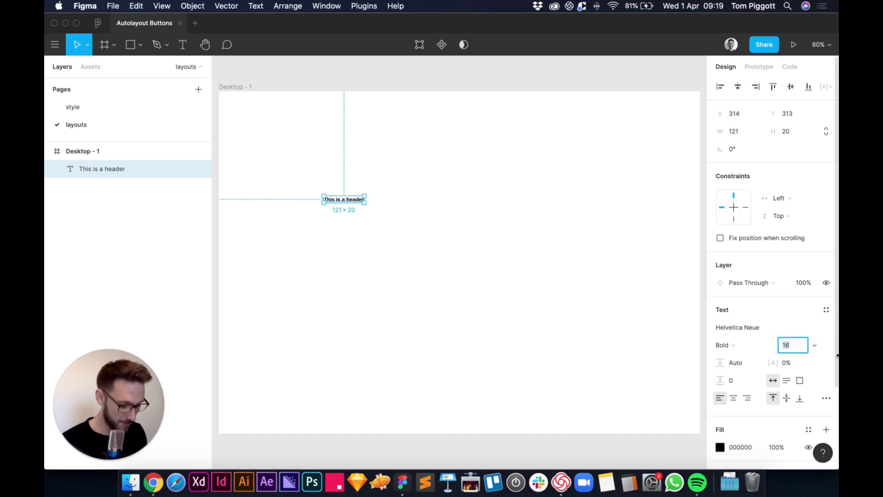
text(50)
key(Tab)
click(348, 292)
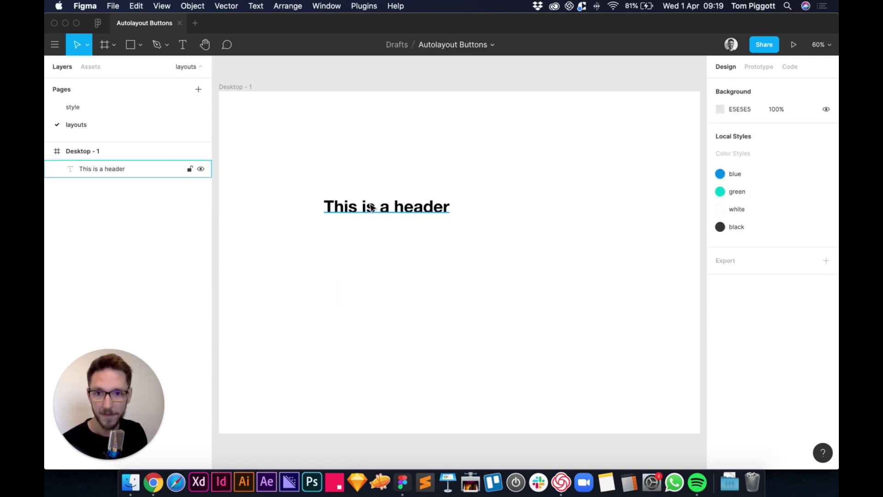
Move the header text up and to the left within the desktop frame
drag(367, 207, 339, 160)
click(391, 240)
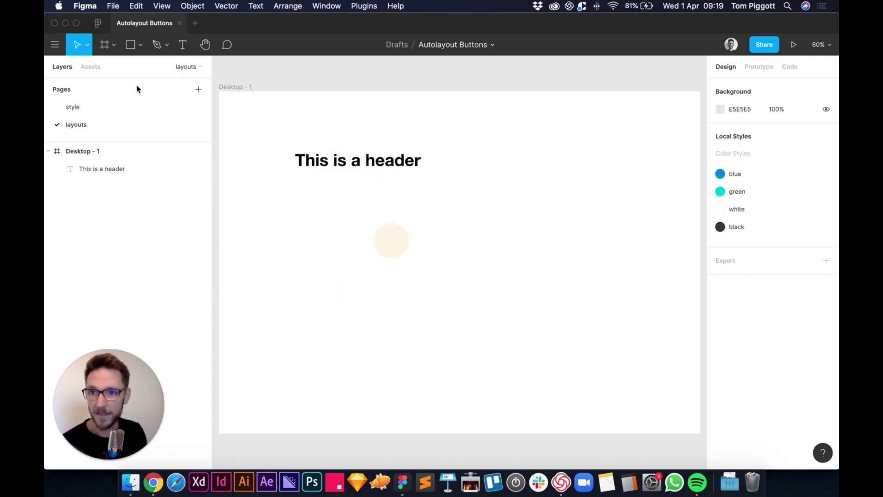
Search the component assets for "button" and clear the search
click(91, 67)
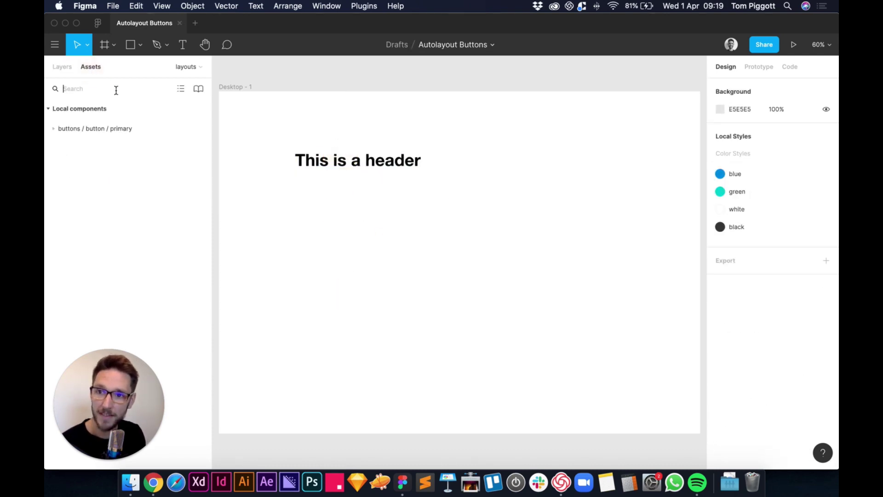
click(78, 87)
text(button)
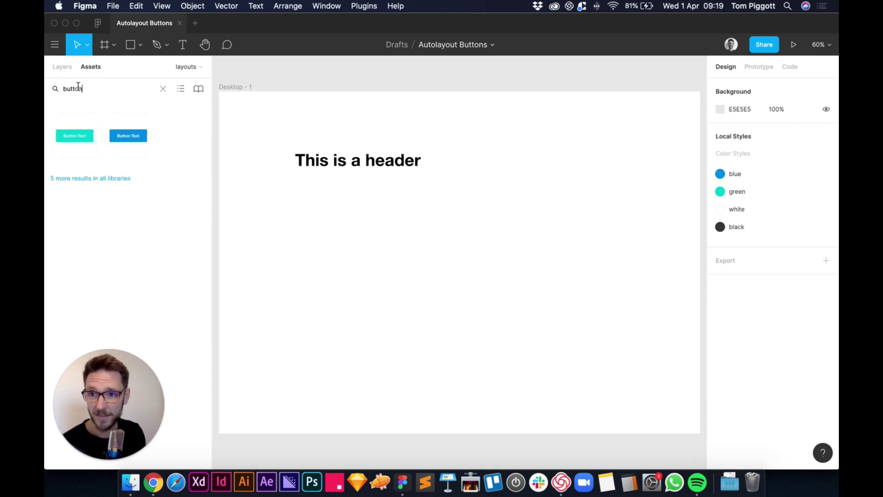
click(163, 88)
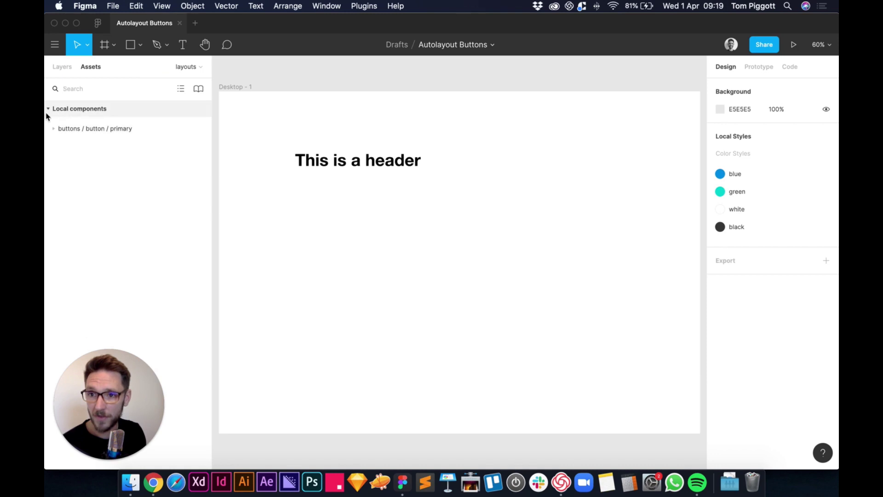
Place a blue primary button instance below the header, left-aligned with it at about X 228, Y 299
click(54, 129)
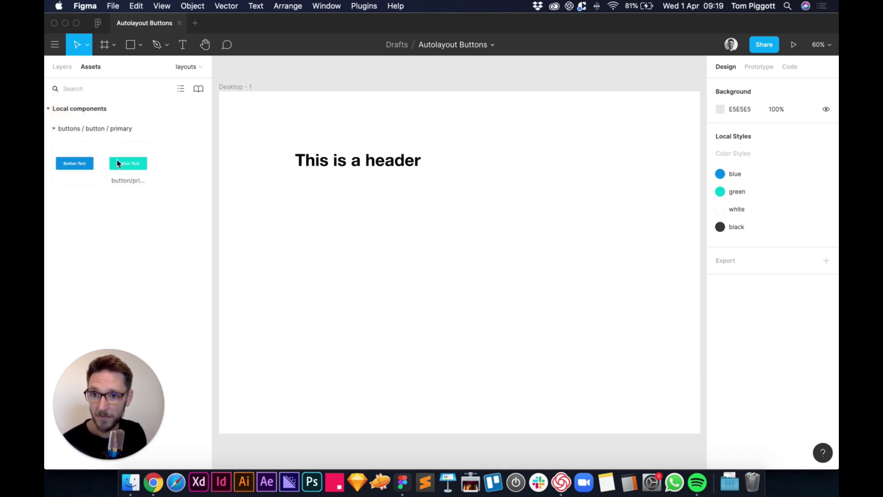
drag(81, 165, 333, 203)
click(469, 233)
click(396, 199)
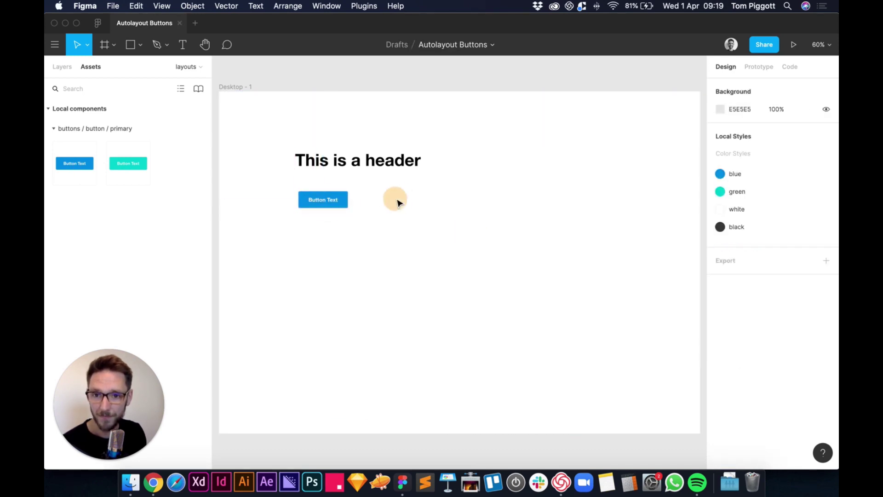
click(339, 200)
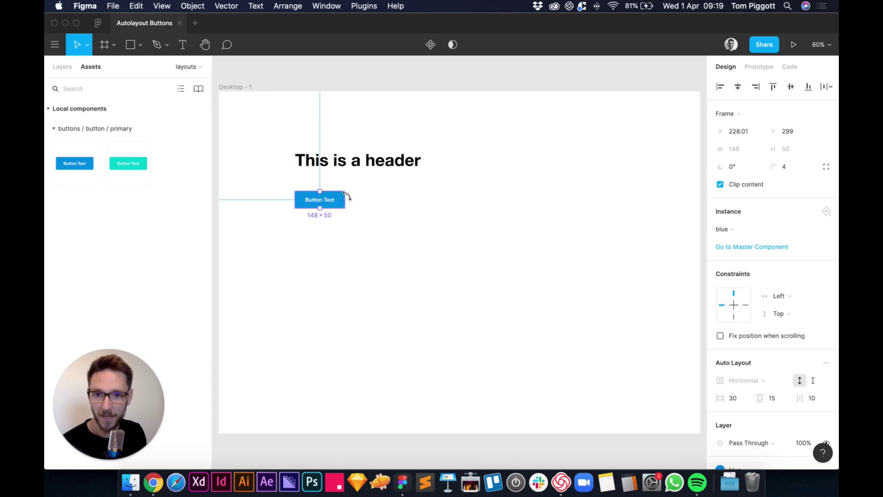
click(393, 259)
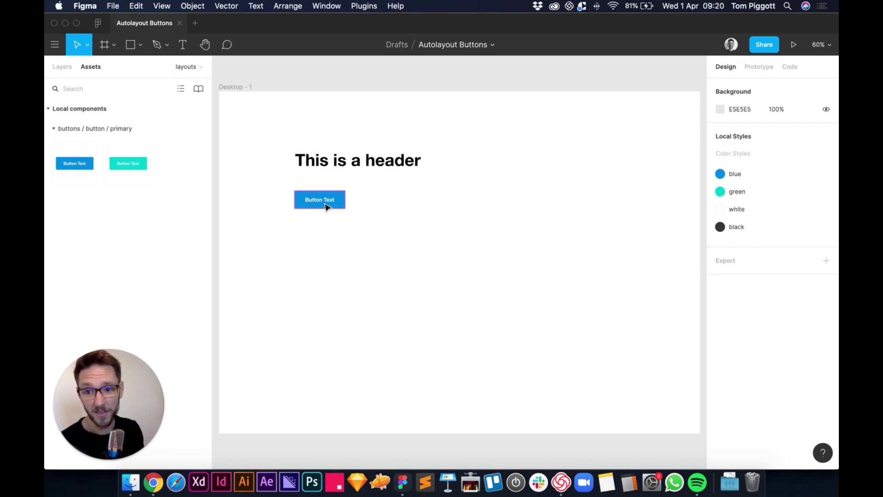
Swap the button instance under the header to the related green component and back to blue, twice
click(325, 207)
click(743, 233)
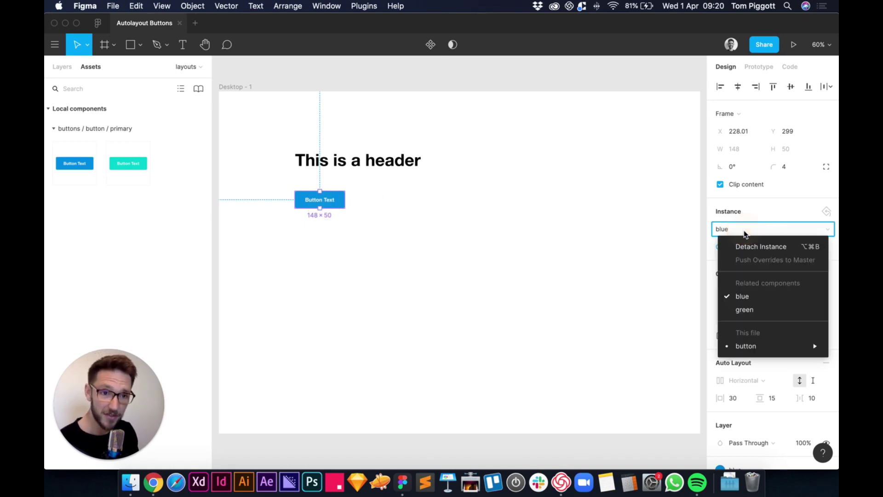
click(747, 310)
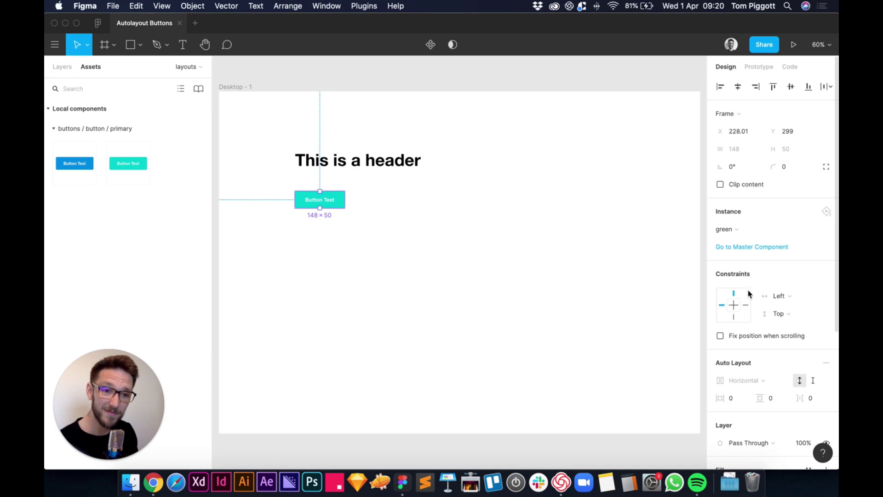
click(741, 229)
click(736, 296)
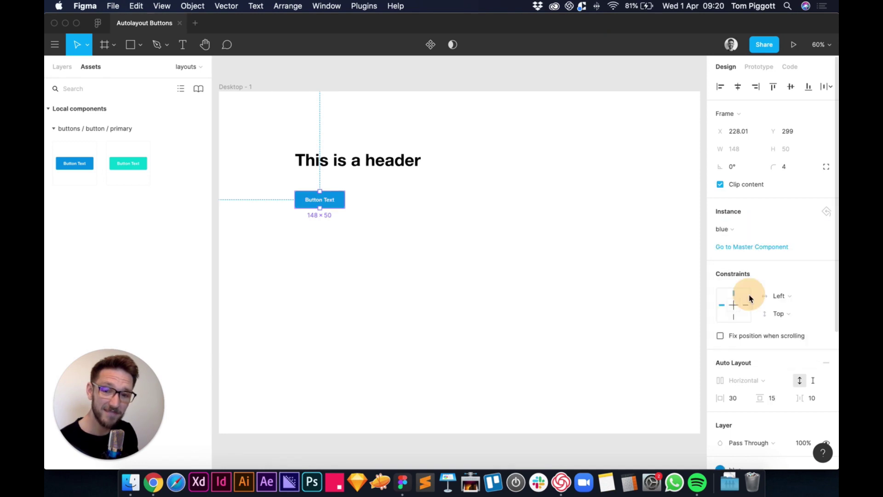
click(599, 296)
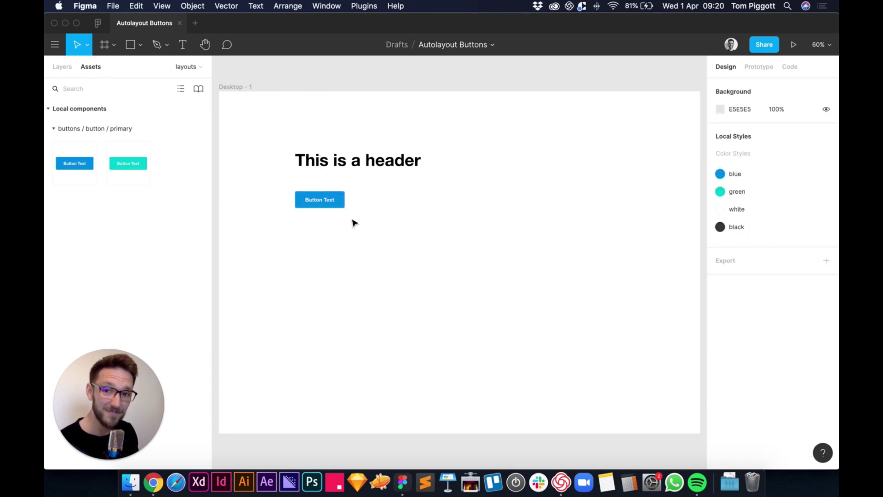
click(338, 205)
click(749, 229)
click(744, 309)
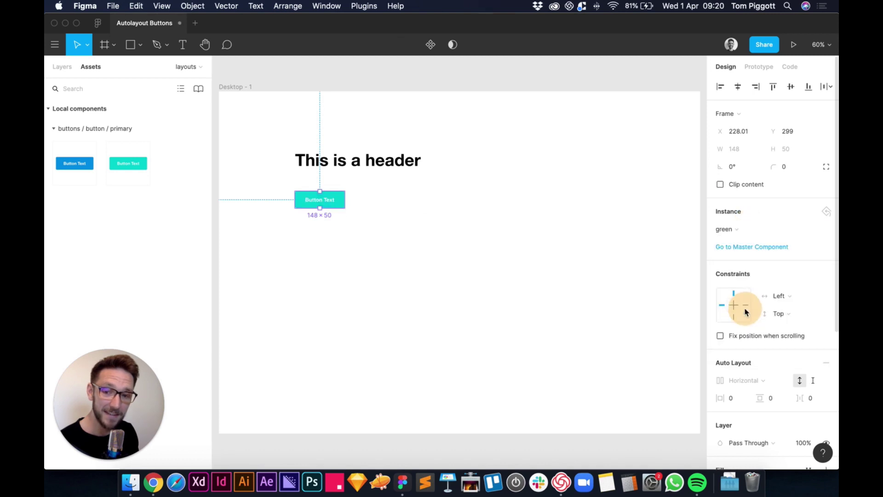
click(477, 195)
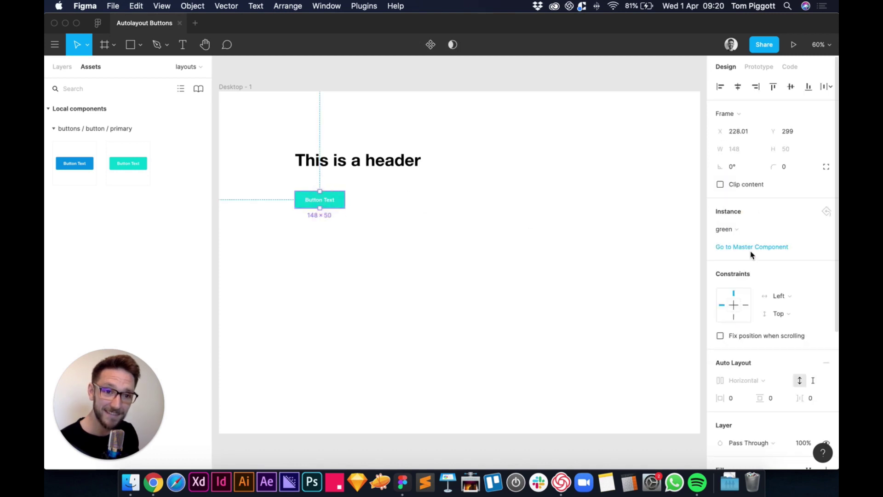
click(741, 229)
click(745, 297)
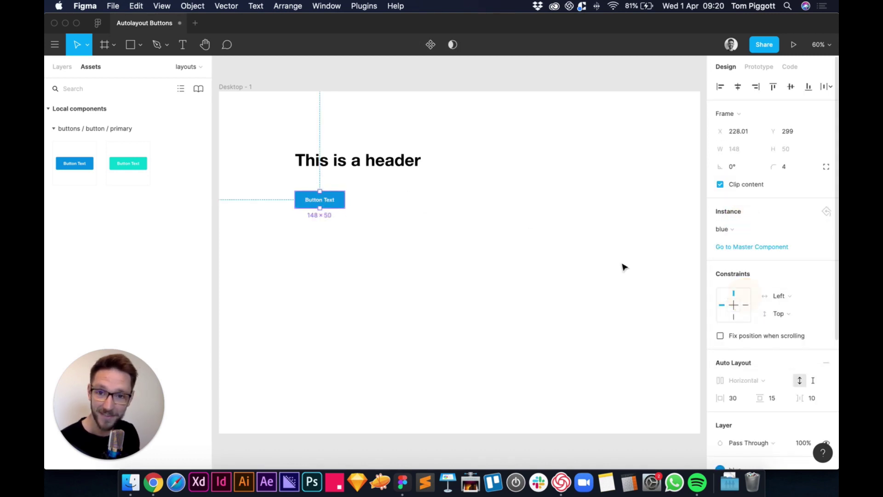
On the style page, duplicate the blue button and place the copy directly below the original at Y 155
click(62, 67)
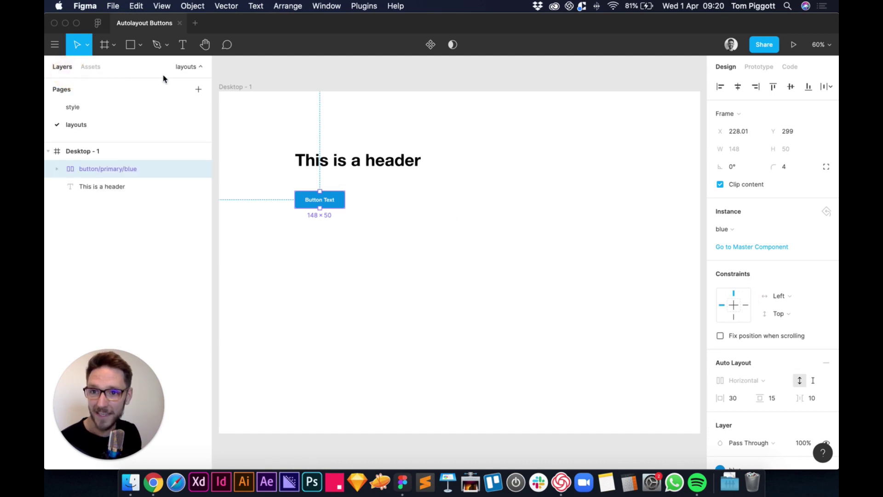
click(76, 107)
click(496, 173)
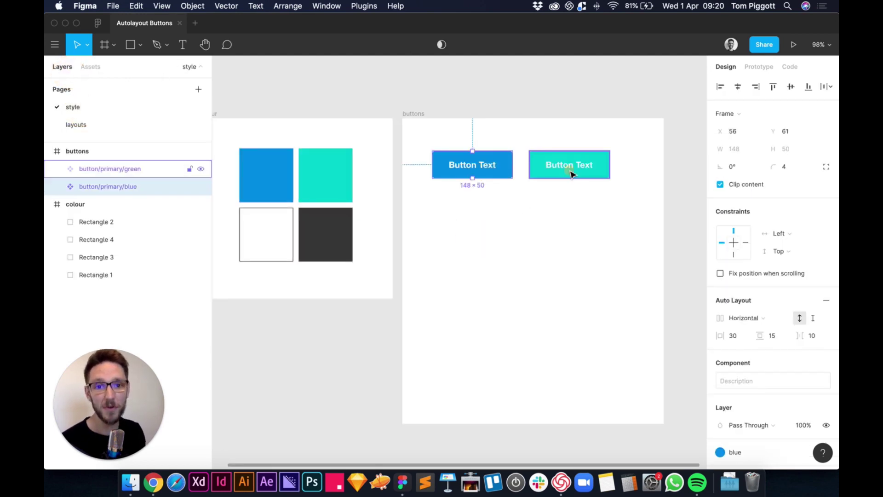
click(555, 207)
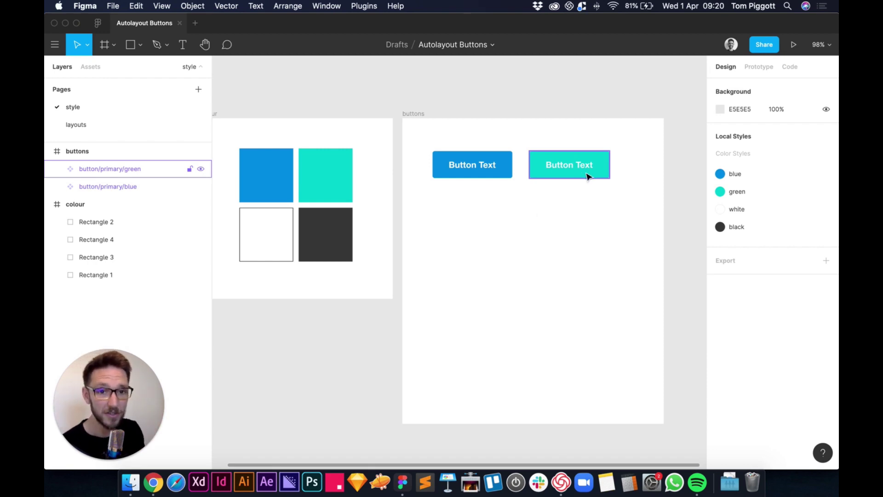
click(485, 162)
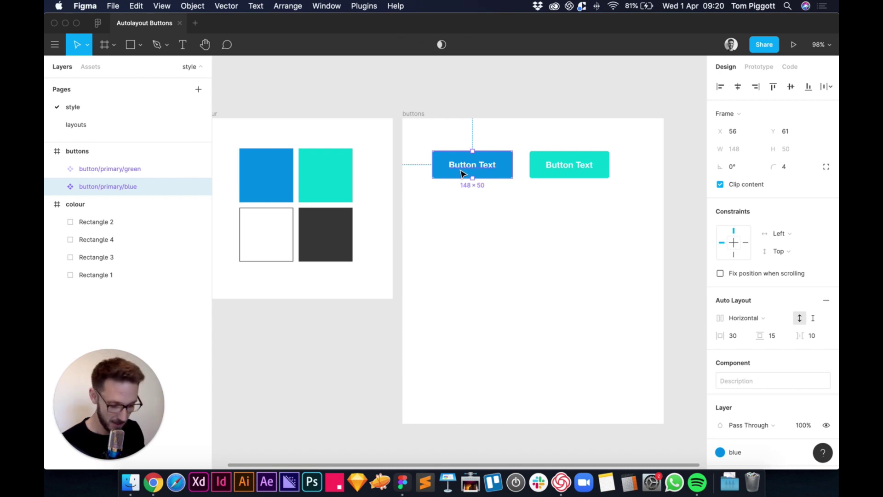
key(super+d)
drag(462, 174, 466, 217)
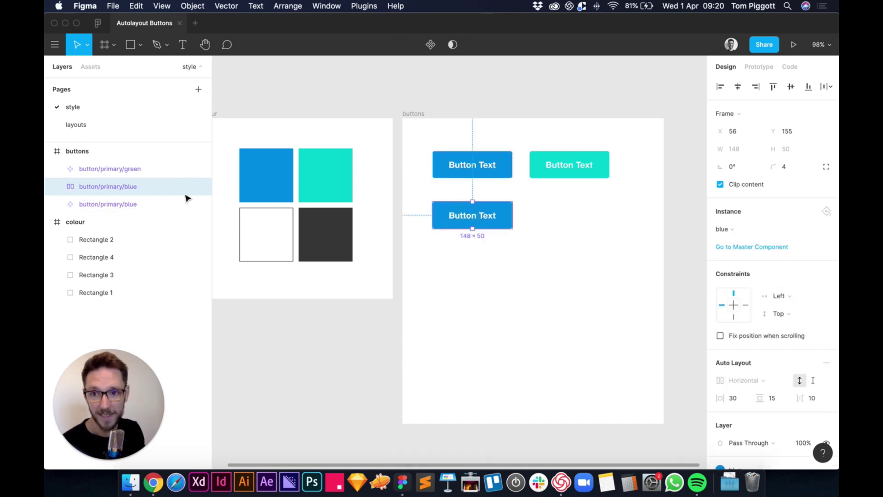
Rename the duplicated blue button to button/secondary/blue
double_click(109, 186)
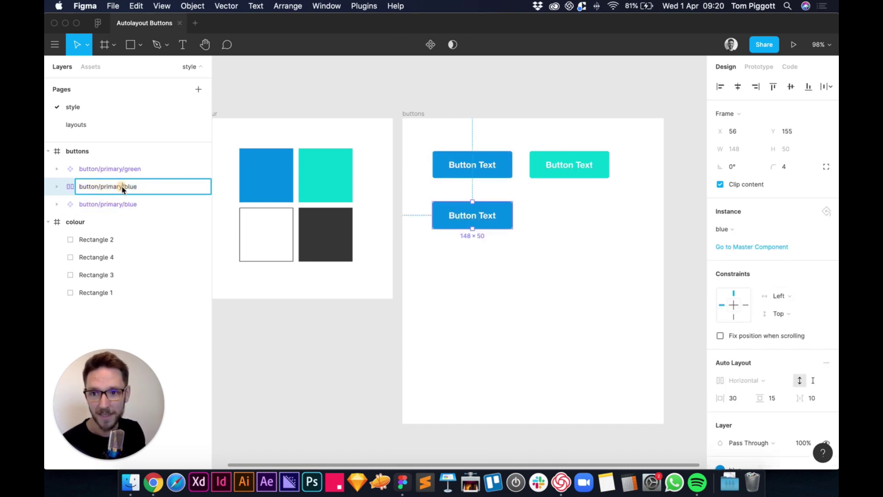
key(Return)
key(Return)
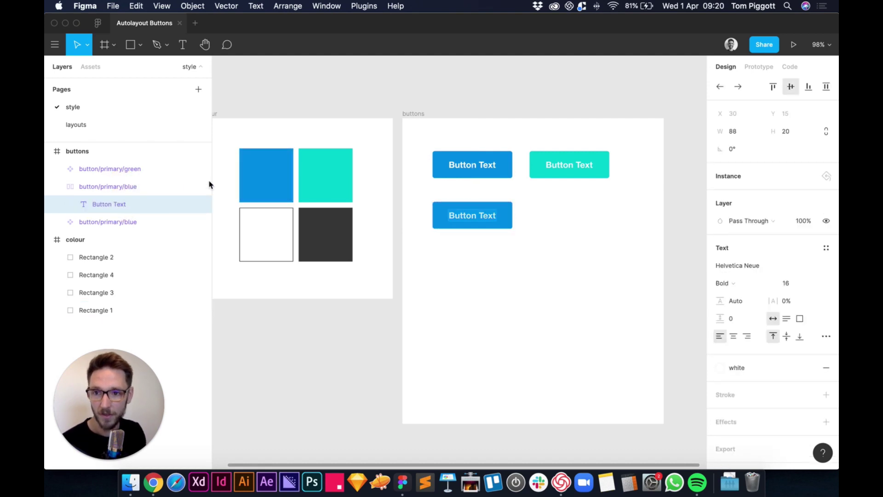
double_click(124, 187)
click(123, 186)
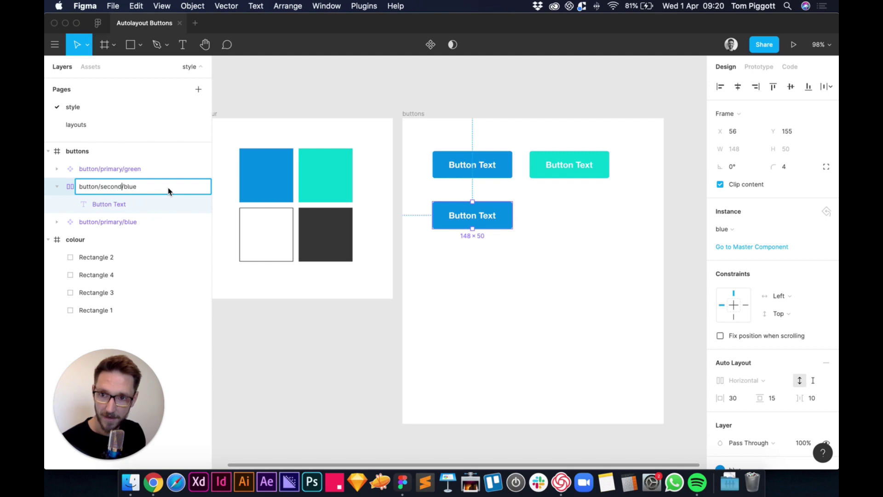
key(Return)
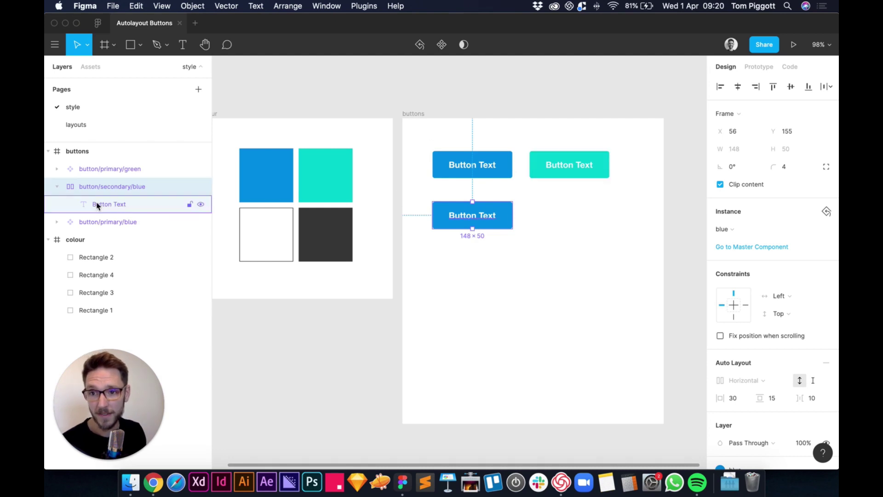
Replace the white selection colour of the secondary button's label with the blue colour style
scroll(741, 327, down, 3)
scroll(742, 328, down, 3)
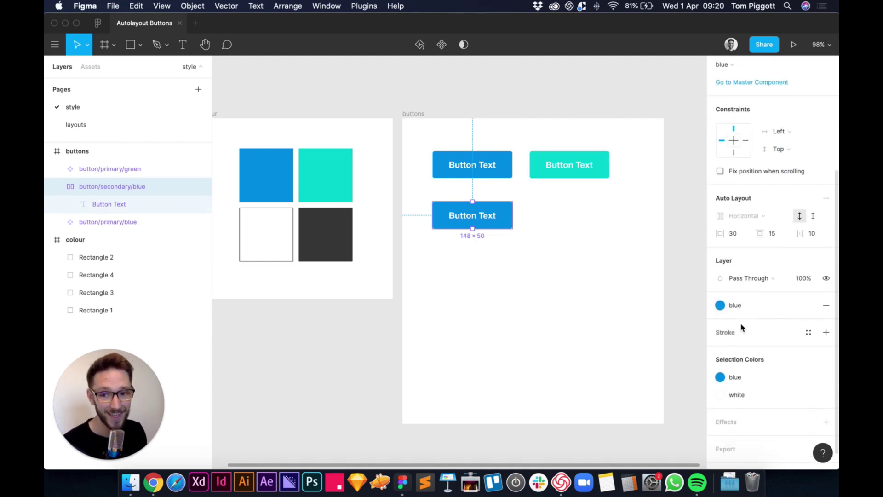
scroll(742, 328, down, 1)
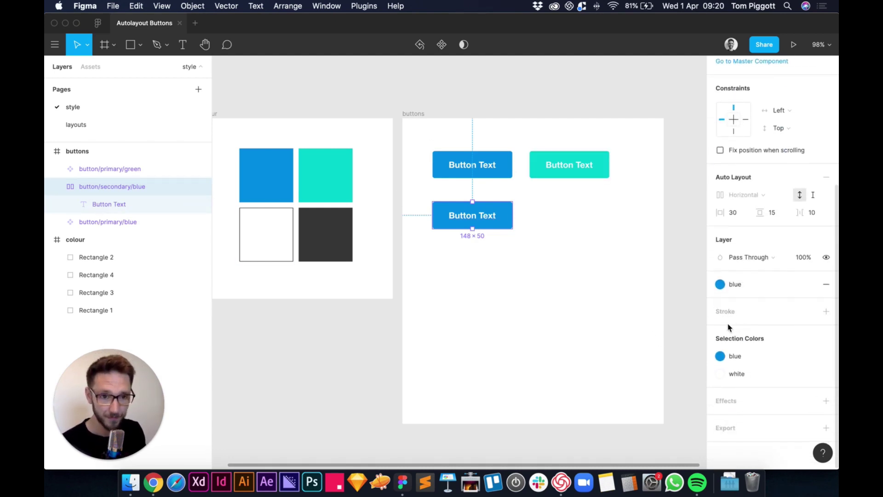
click(742, 376)
click(603, 304)
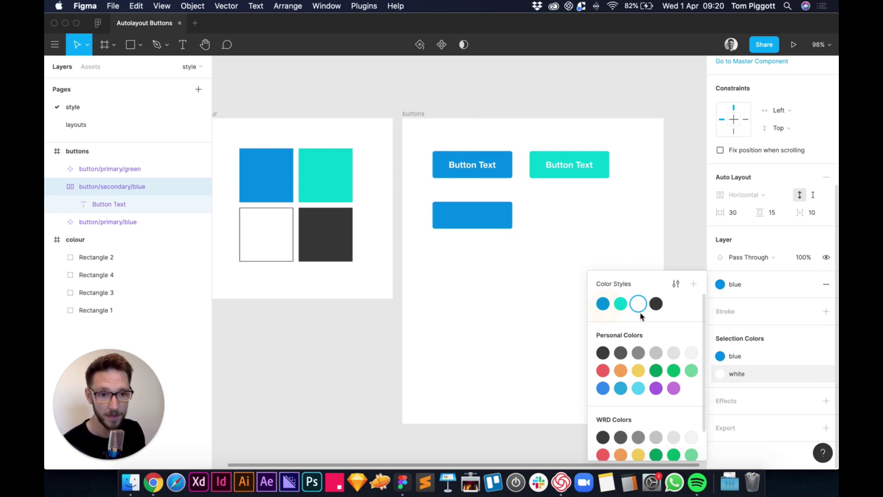
click(629, 252)
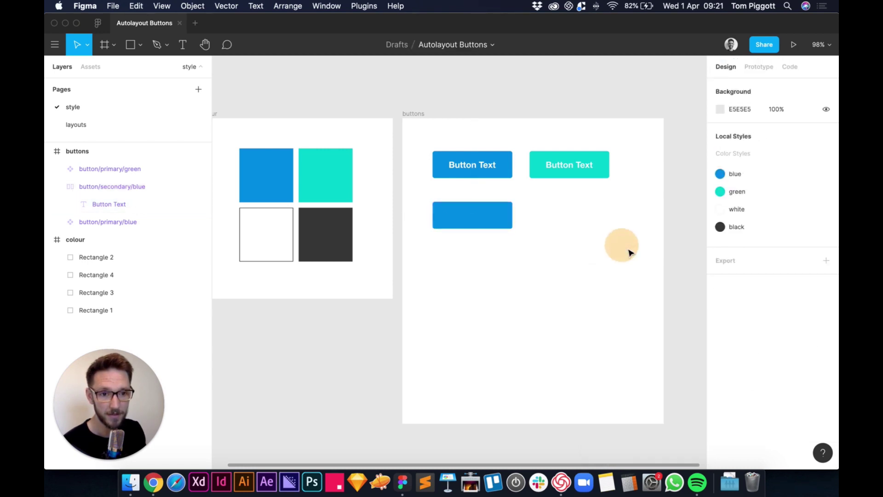
Try the green colour style on the secondary button's label text and undo it
click(467, 212)
scroll(782, 368, down, 5)
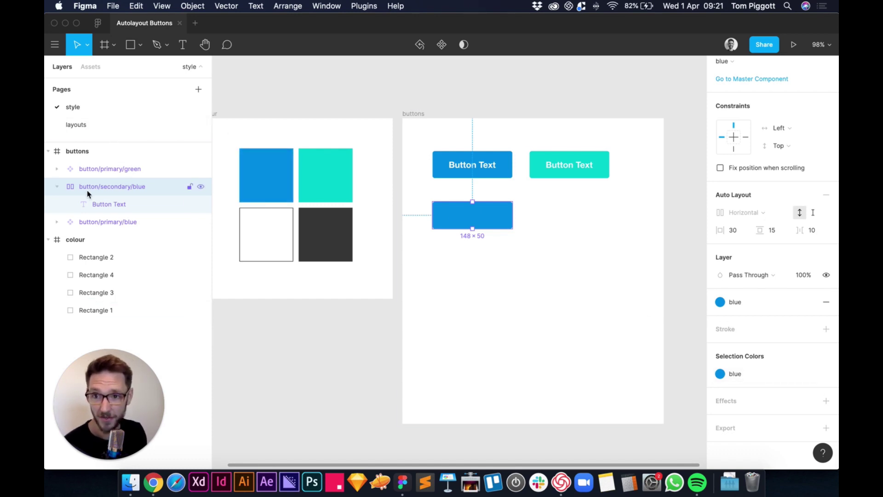
click(57, 186)
scroll(457, 210, down, 1)
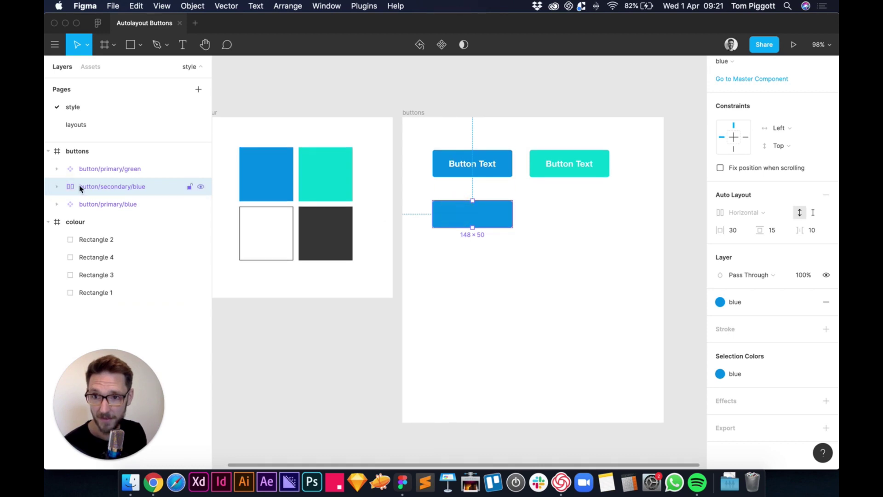
click(57, 187)
click(111, 204)
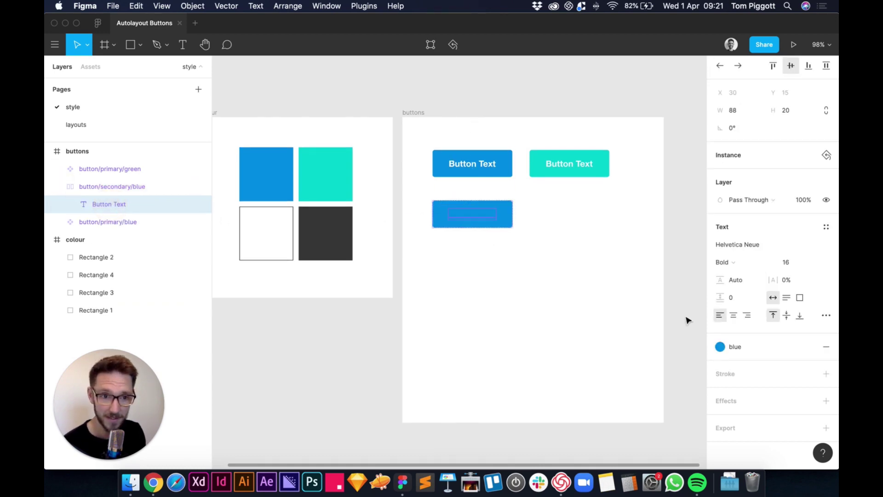
click(740, 348)
click(751, 314)
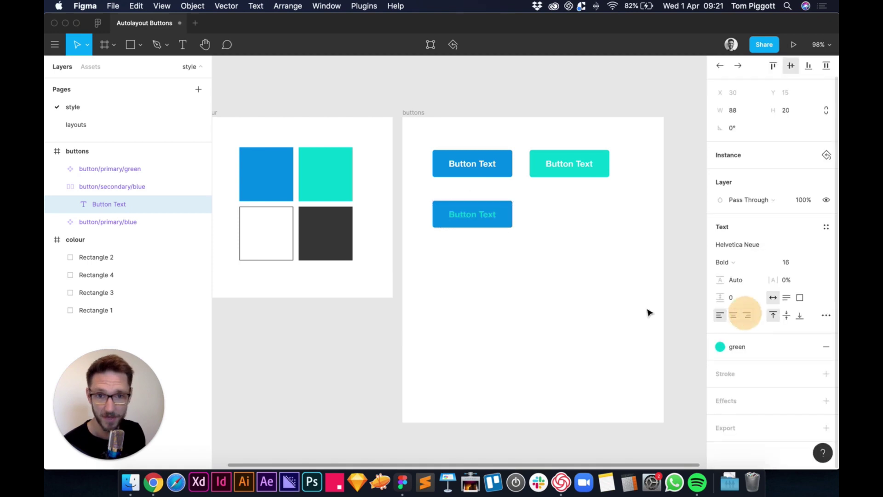
key(ctrl+z)
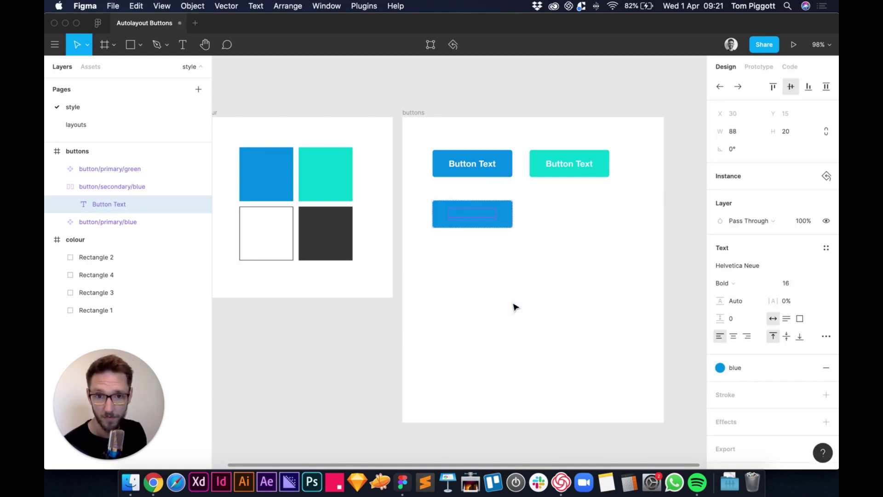
Undo the change of the secondary button's label to the blue colour style
key(Escape)
key(Escape)
key(ctrl+z)
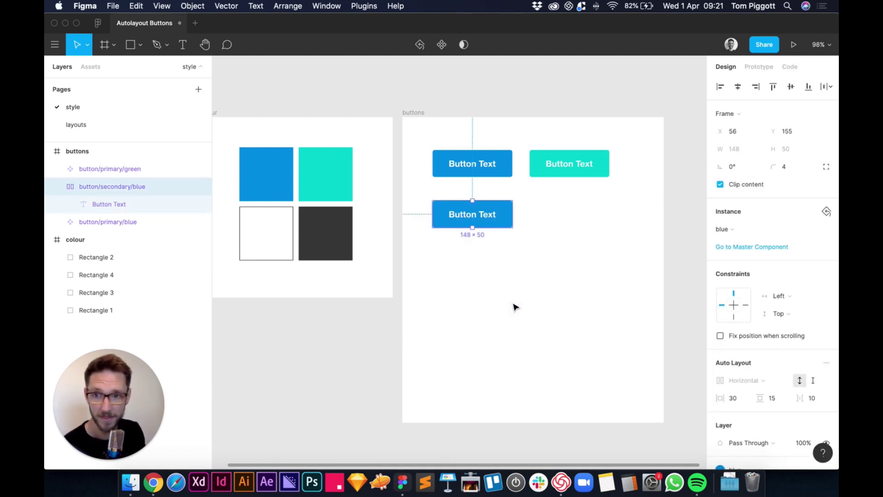
Try the black colour style in place of white on the secondary button's label text
click(514, 282)
click(481, 221)
scroll(767, 368, down, 5)
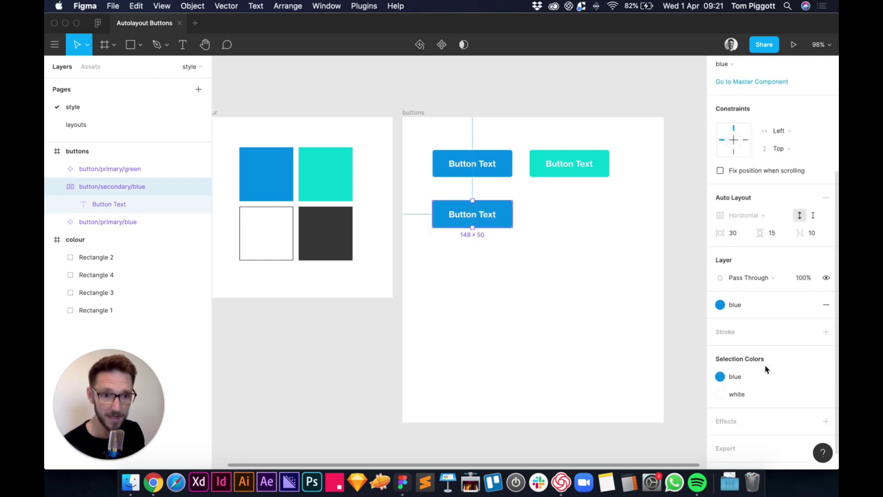
scroll(765, 370, down, 1)
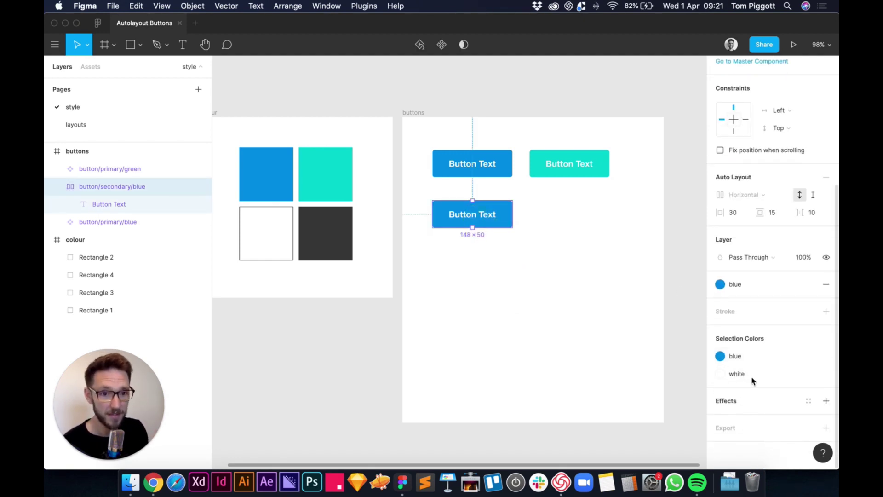
click(751, 373)
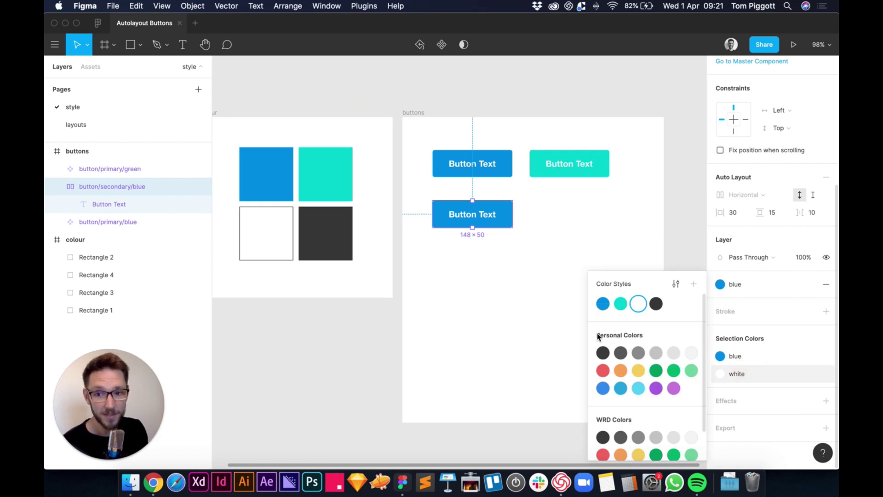
click(657, 305)
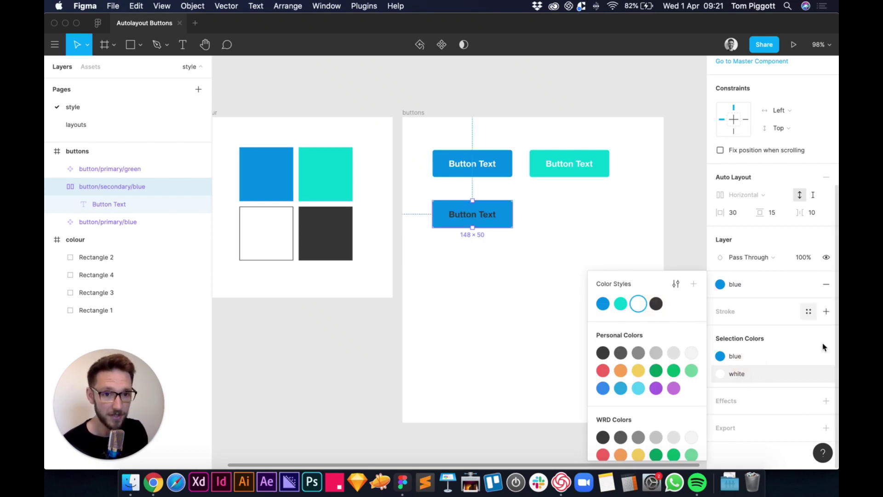
click(754, 357)
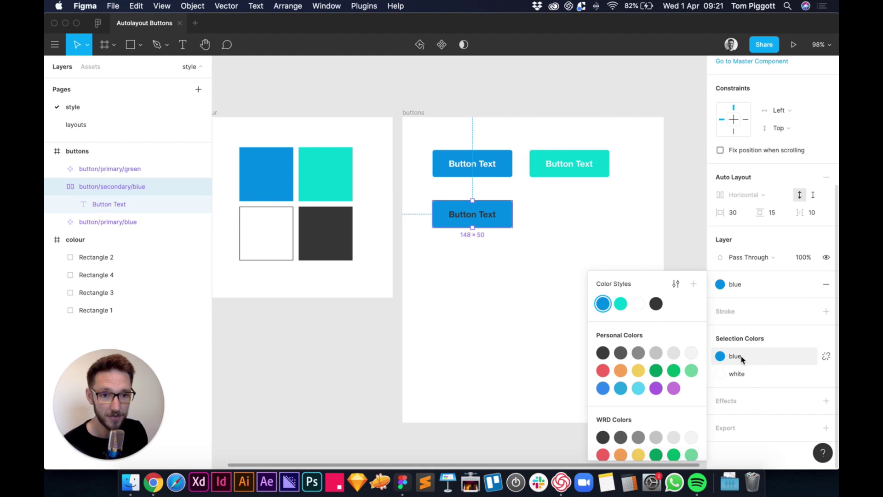
click(742, 359)
click(744, 360)
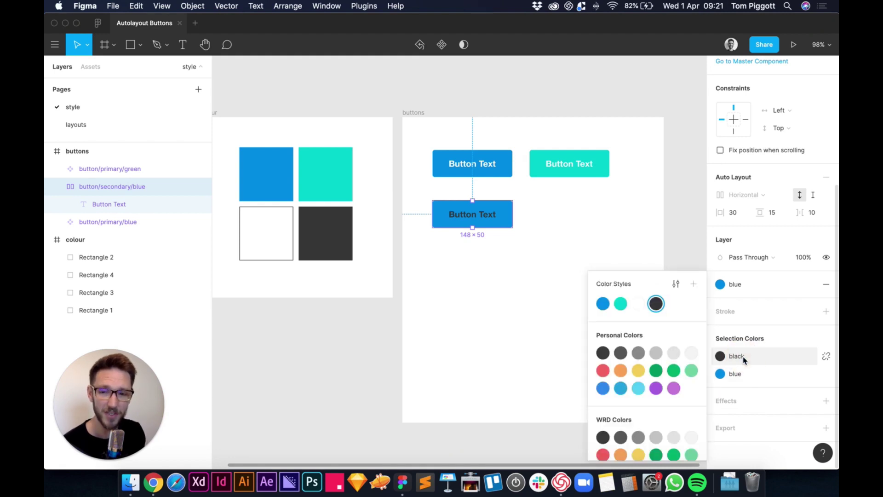
click(616, 253)
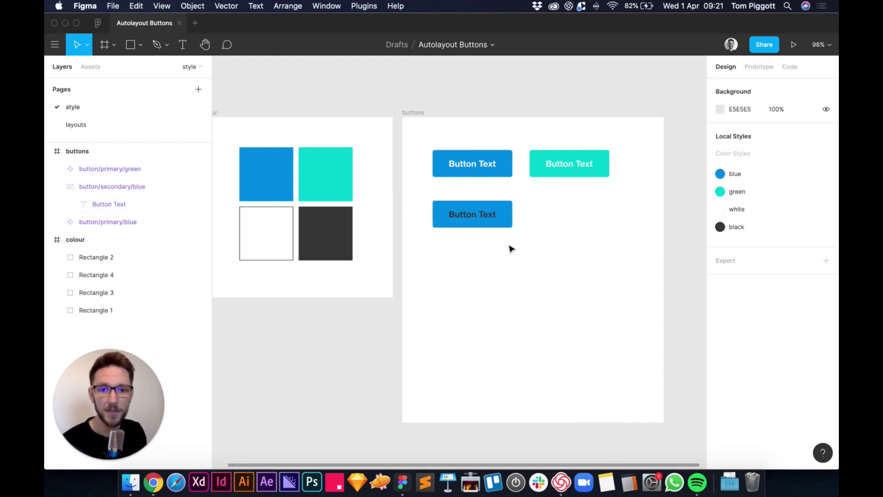
Delete the secondary button and place a duplicate of the primary blue button directly below the original
click(493, 220)
key(Delete)
click(488, 176)
key(super+d)
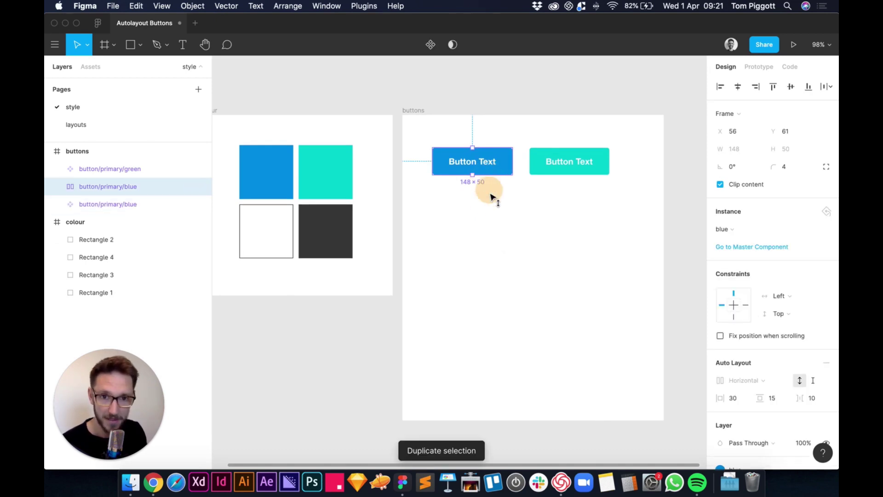
drag(489, 191, 489, 203)
Detach and remove the duplicate button's blue fill, and give it a stroke with the blue colour style
scroll(751, 339, down, 4)
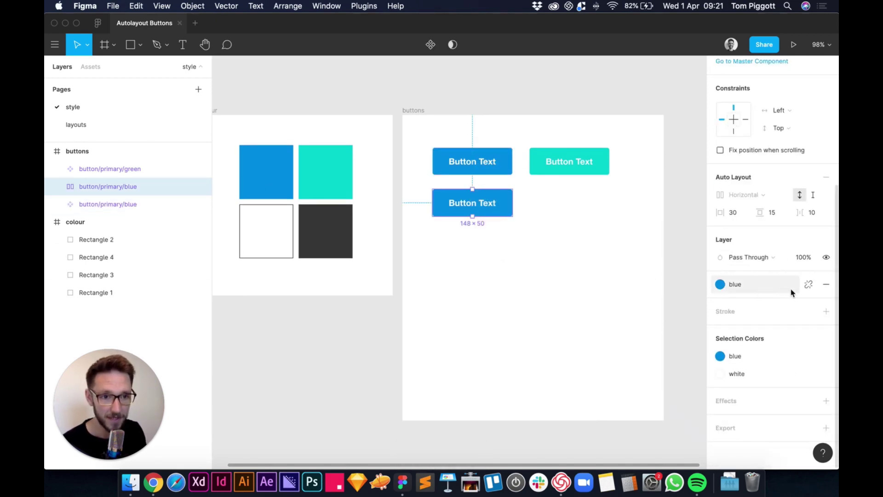
click(809, 284)
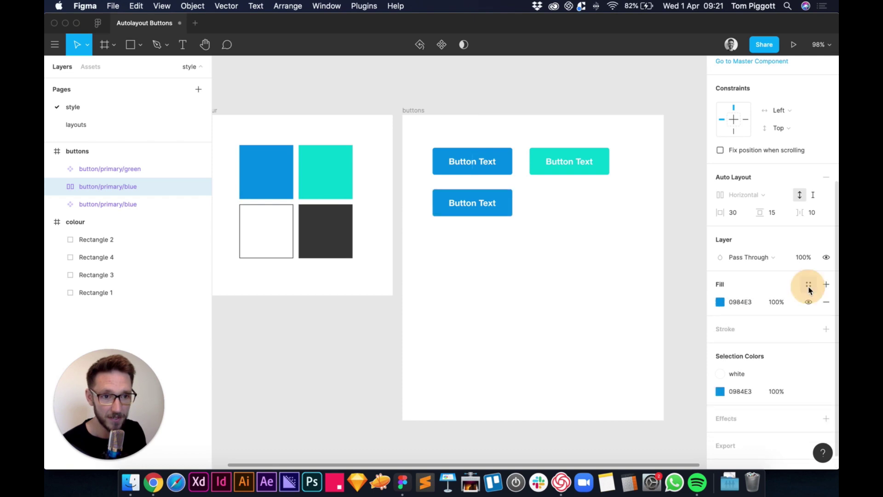
click(827, 305)
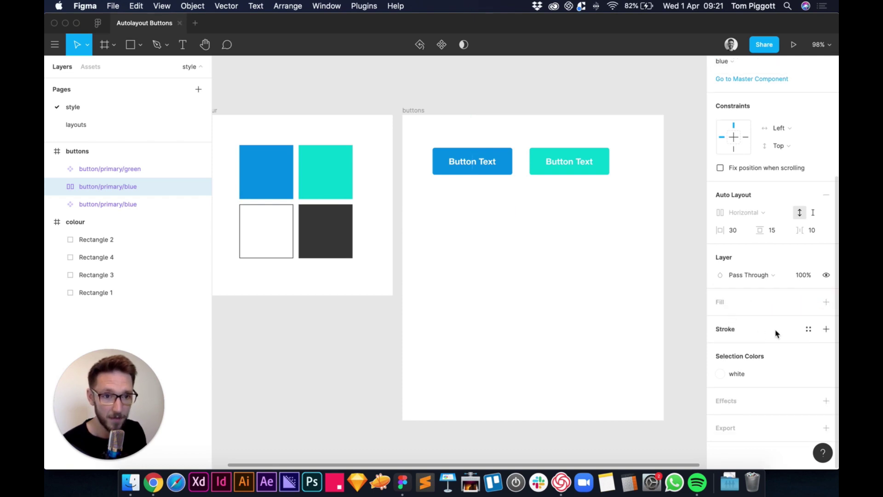
click(809, 328)
click(729, 311)
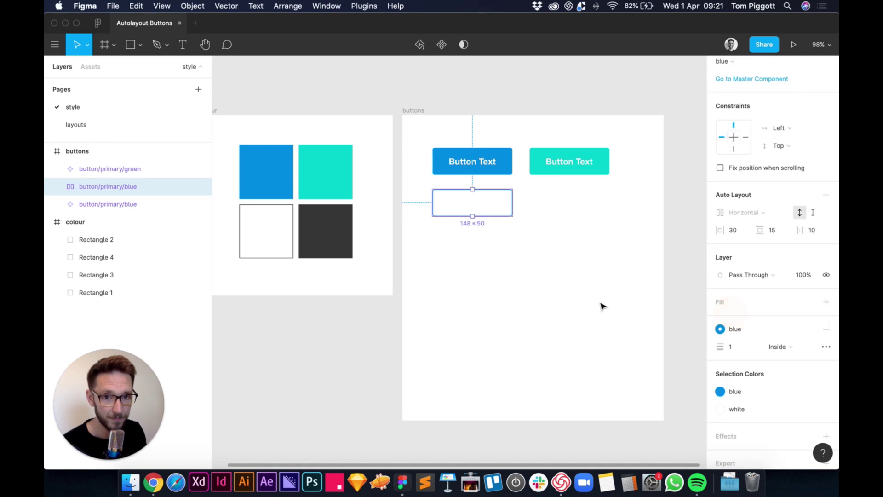
Apply the blue colour style to the label text of the outlined duplicate button
click(57, 187)
click(92, 203)
click(809, 346)
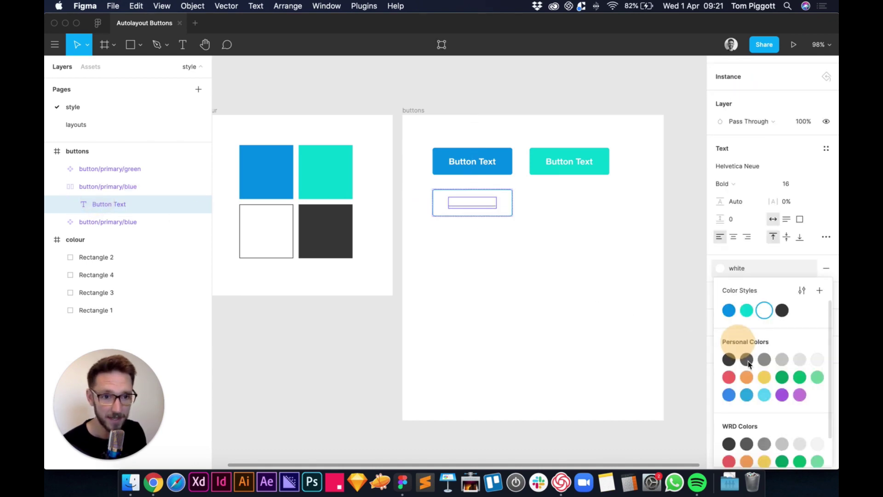
click(729, 310)
click(579, 288)
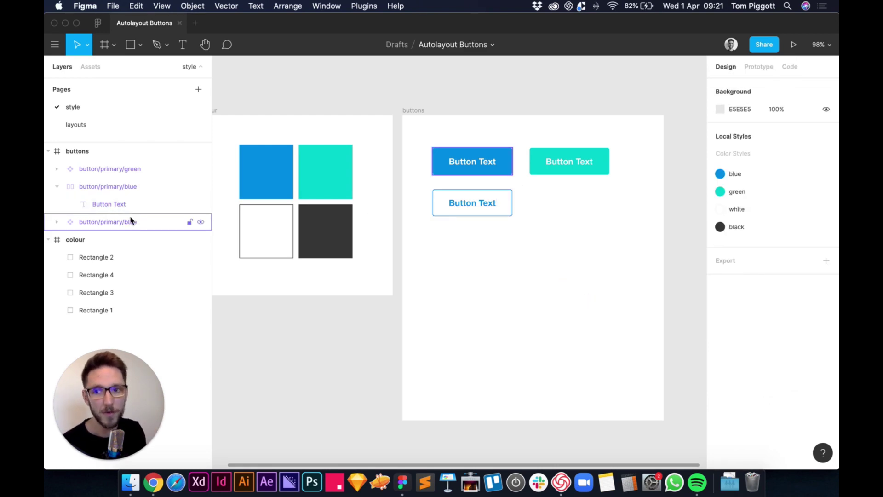
Rename the outlined button to button/secondary/blue and turn it into a component
click(111, 189)
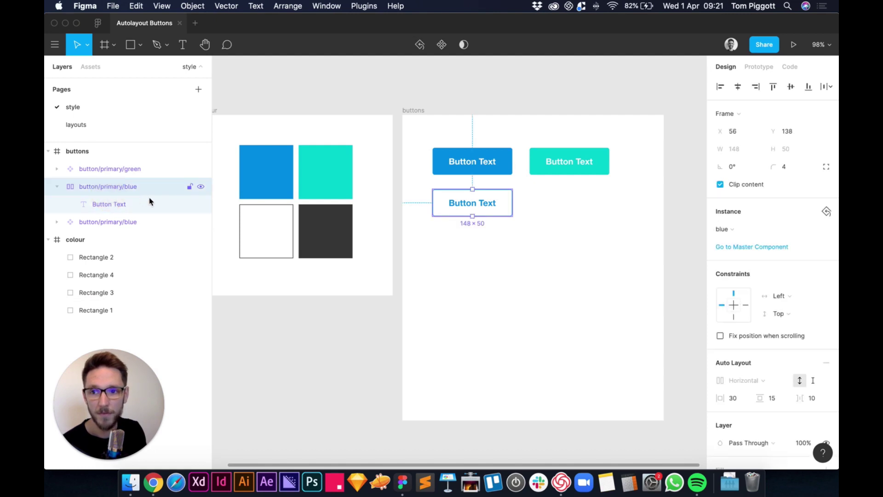
double_click(99, 186)
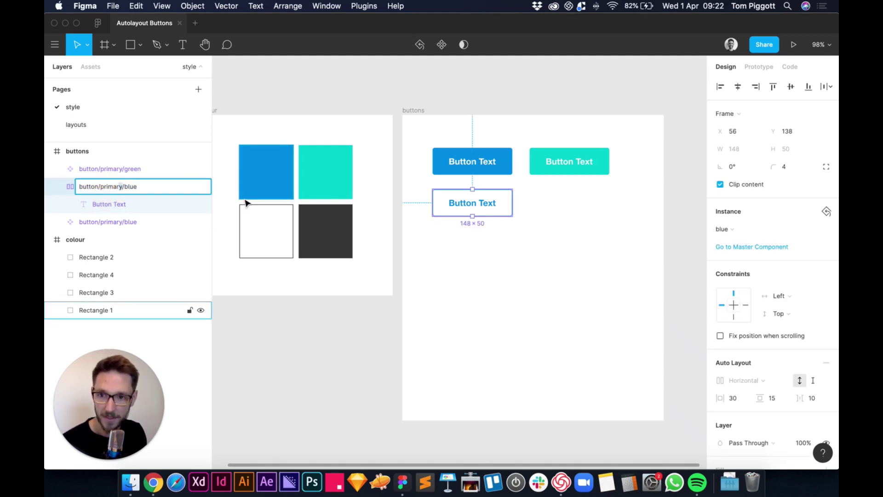
text(sec)
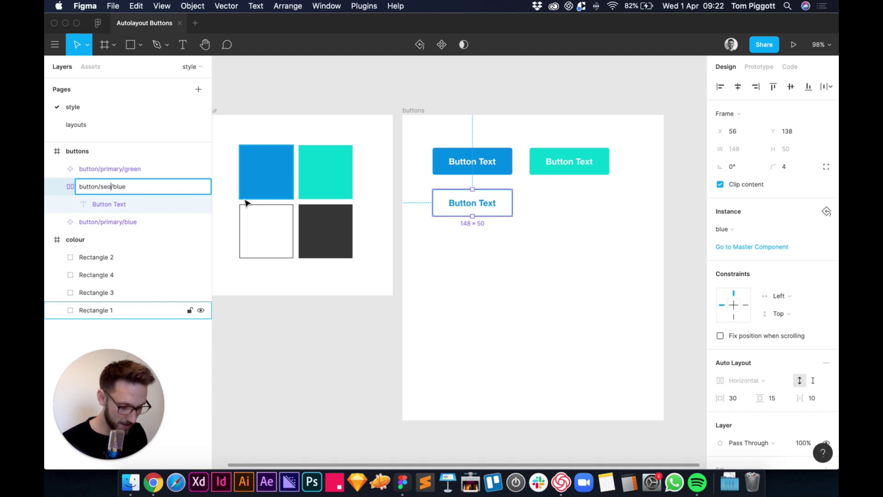
text(ondary)
key(Return)
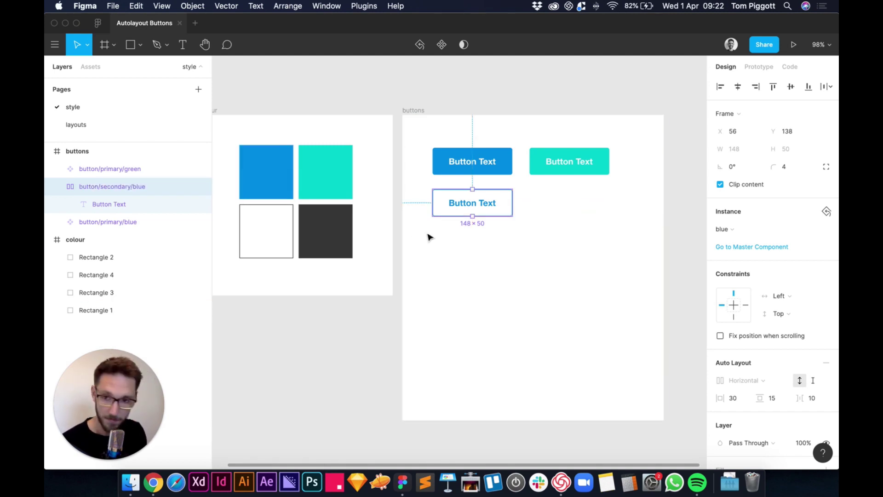
key(super+alt+k)
click(515, 252)
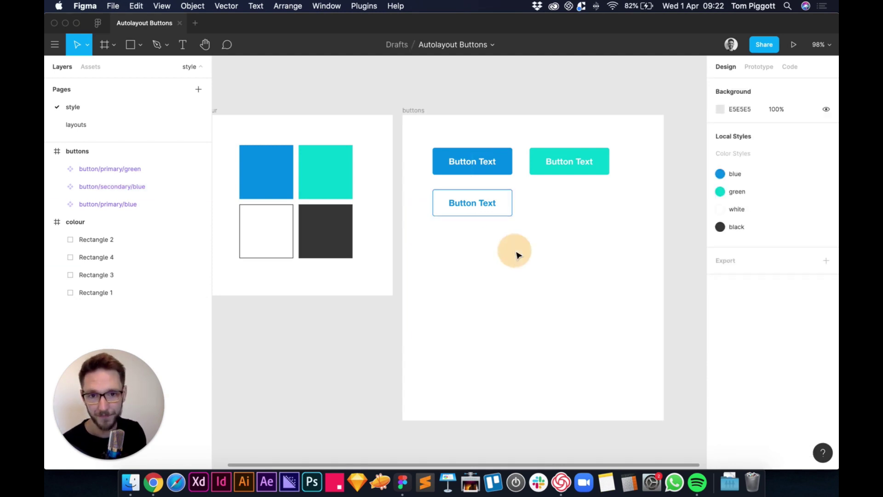
Duplicate the outlined blue button to below the green button and switch its selection colour to the green style
click(476, 211)
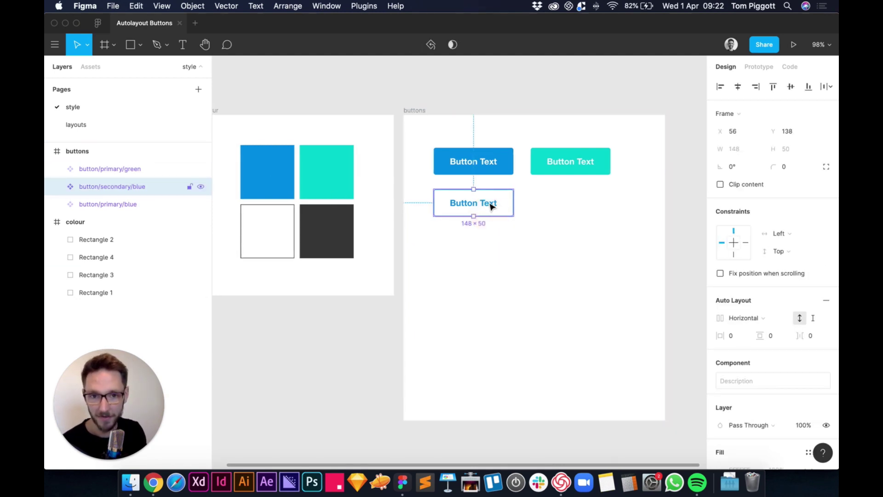
drag(471, 203, 571, 206)
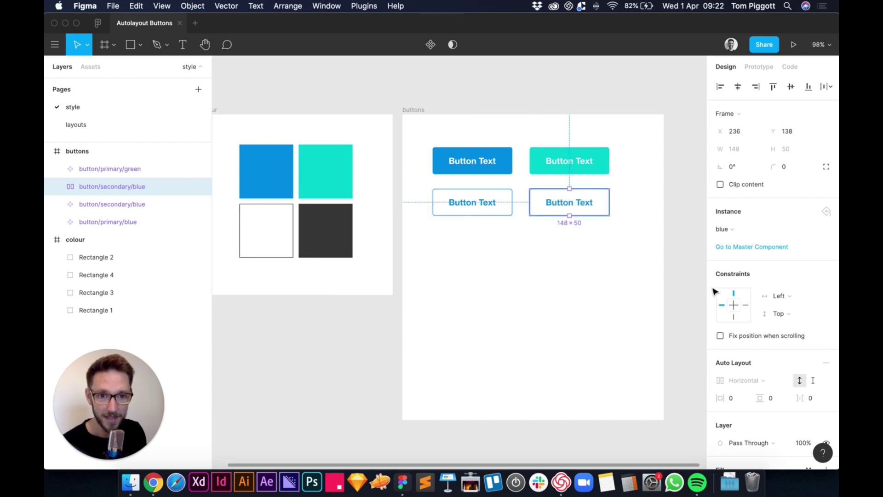
scroll(738, 296, down, 5)
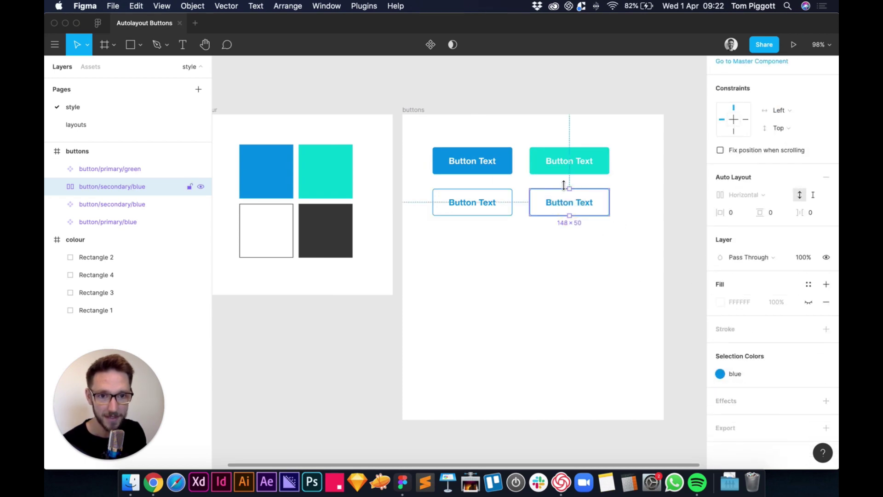
click(735, 374)
click(621, 304)
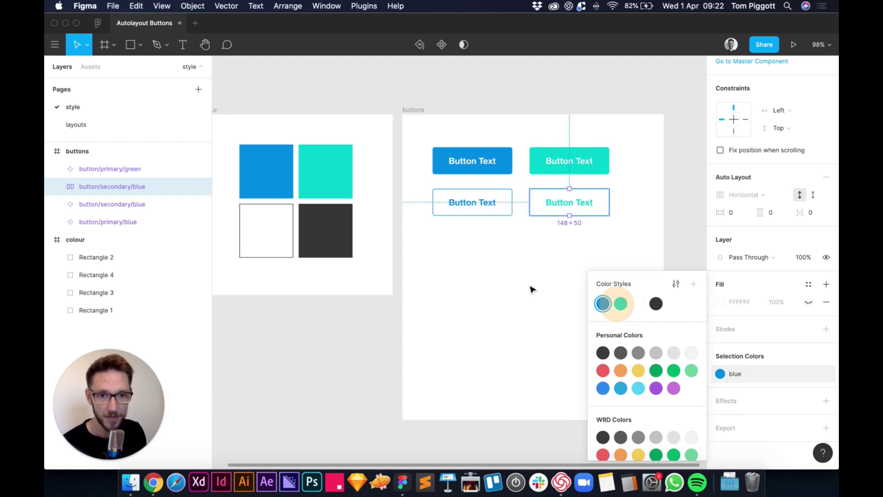
Rename the outlined green button to button/secondary/green and turn it into a component
double_click(130, 187)
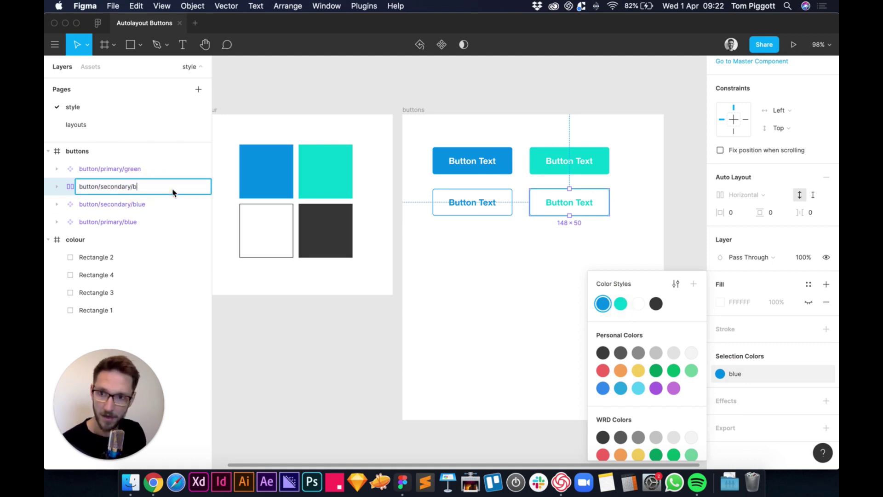
text(green)
key(Return)
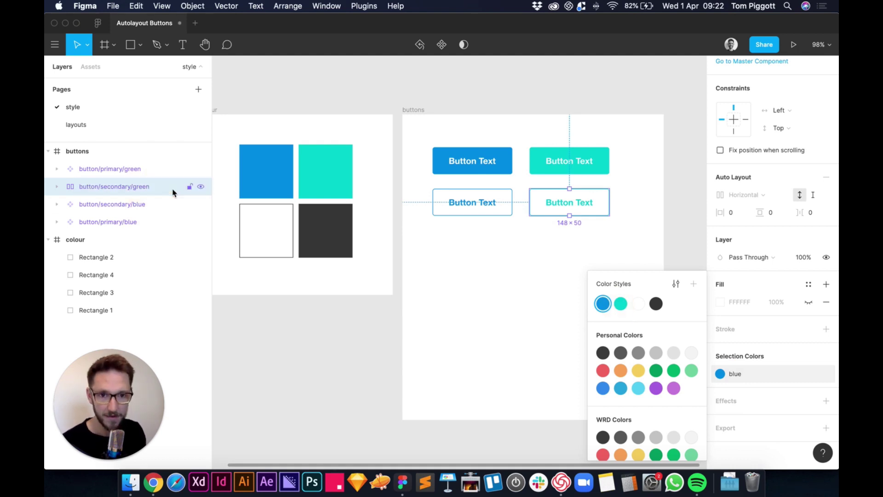
click(467, 278)
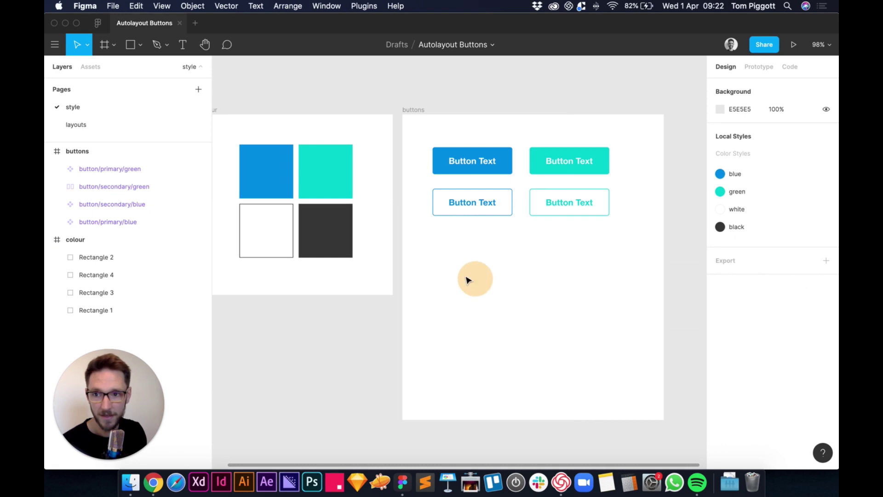
click(582, 202)
click(543, 265)
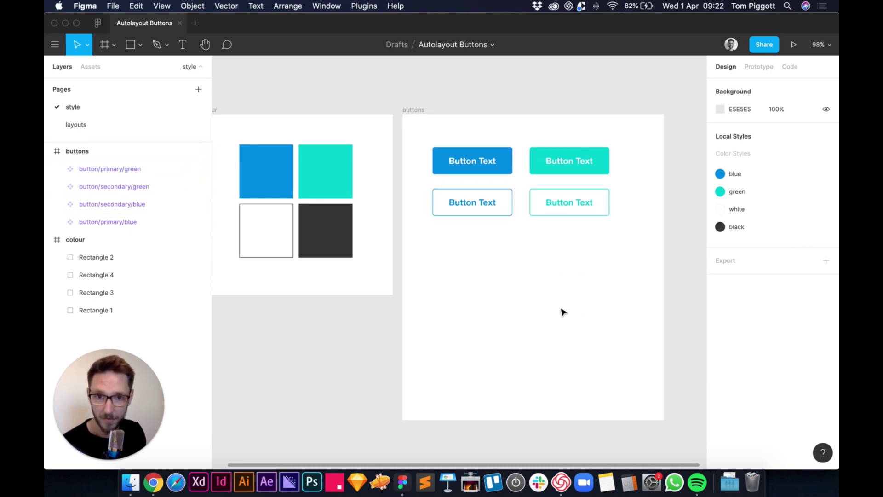
Set the primary blue master button's vertical padding to 10 and its horizontal padding to 20
click(495, 171)
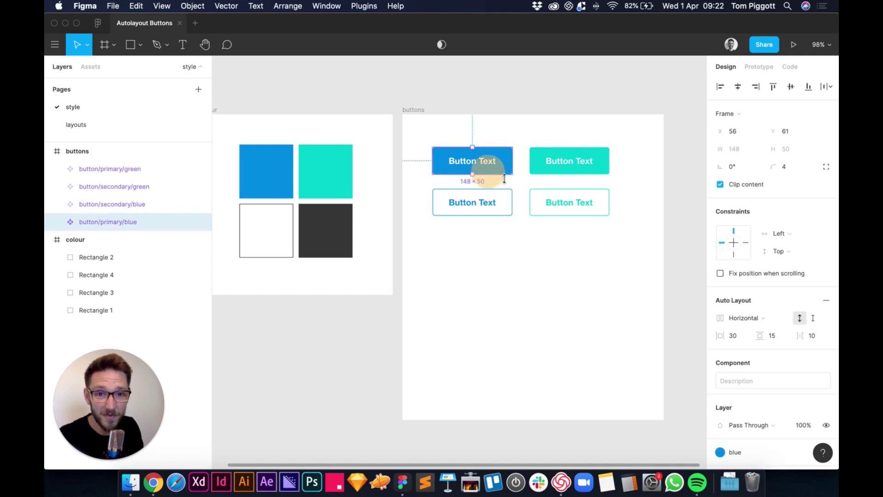
click(777, 337)
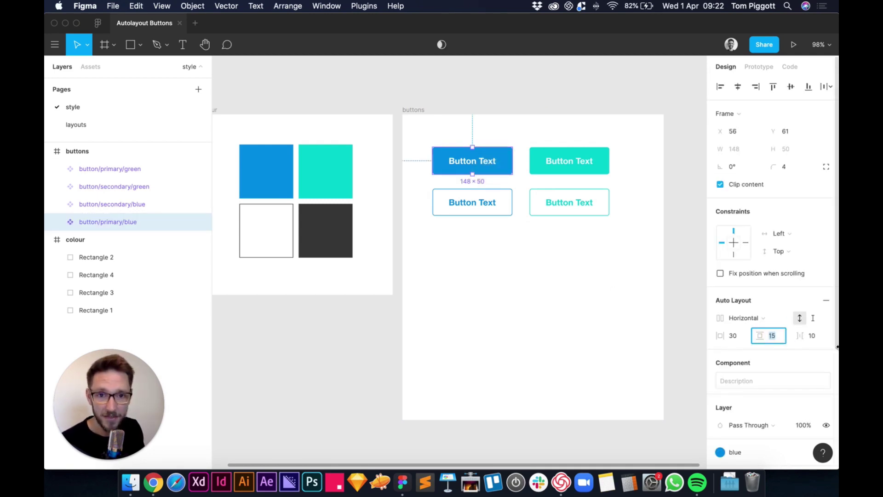
text(10)
key(Return)
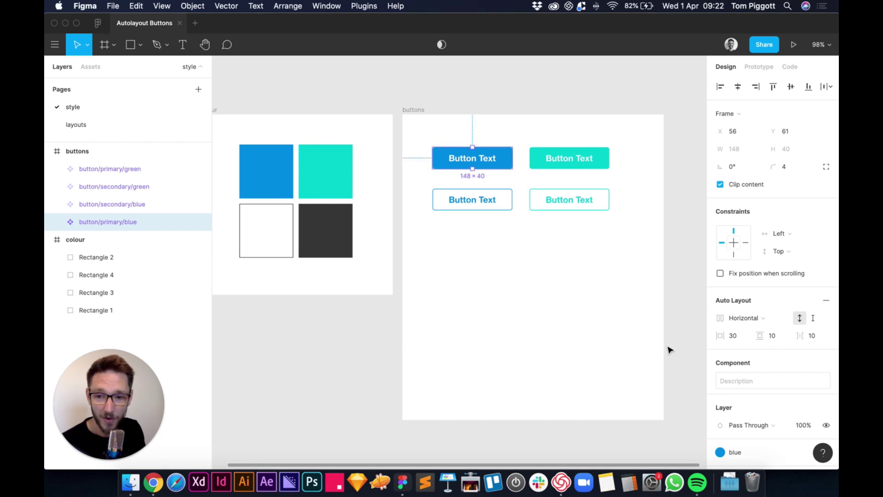
click(736, 337)
text(20)
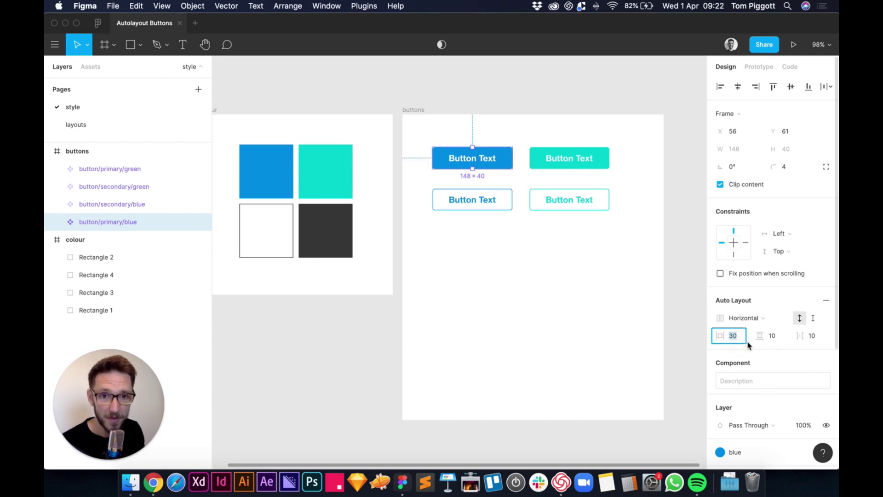
key(Return)
Increase the primary blue master button's horizontal padding to 50 and its vertical padding to 30
key(shift+Up)
key(shift+Up)
key(shift+Up)
key(Tab)
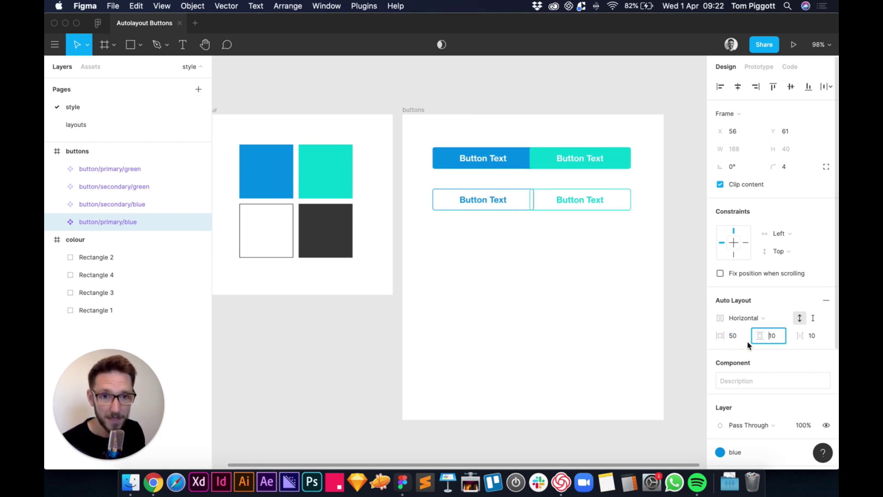
text(30)
key(Return)
Move both secondary buttons and the primary green button apart so that the enlarged buttons no longer overlap
click(488, 294)
drag(558, 209, 582, 244)
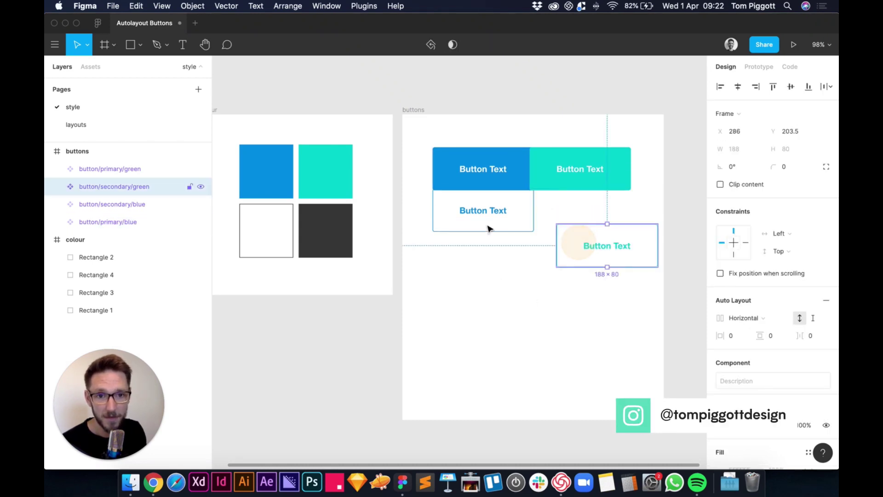
drag(485, 225, 481, 256)
click(573, 154)
key(super+z)
click(519, 316)
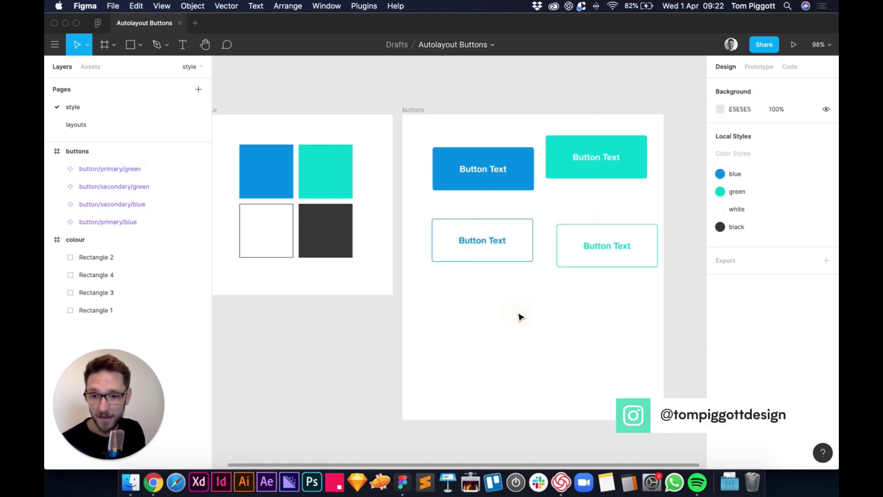
Undo the button moves and the padding increases on the primary blue master button
key(super+shift+z)
key(super+shift+z)
key(super+shift+z)
key(super+z)
key(super+z)
key(super+z)
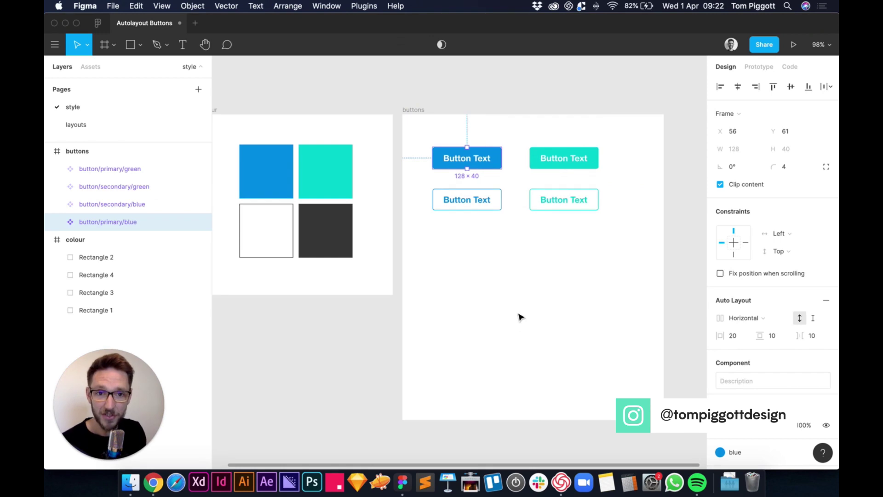
On the layouts page, swap the primary blue button instance below the header for the secondary blue button component
click(520, 317)
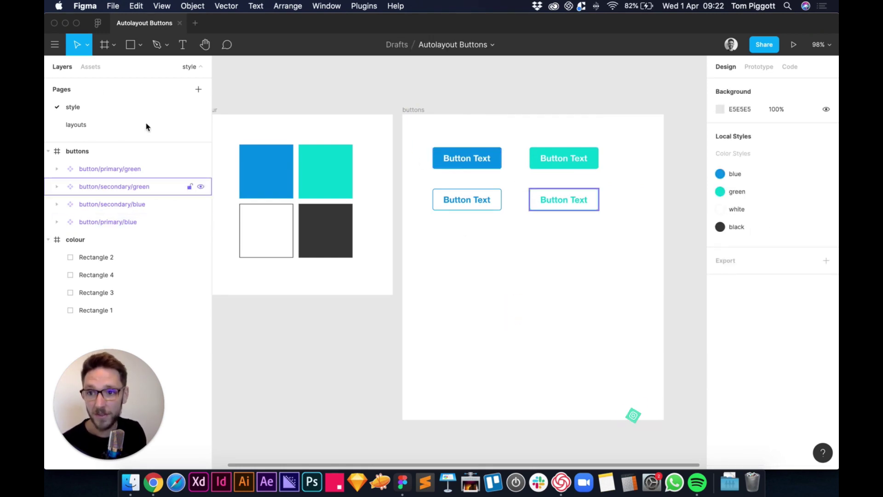
click(91, 67)
click(62, 67)
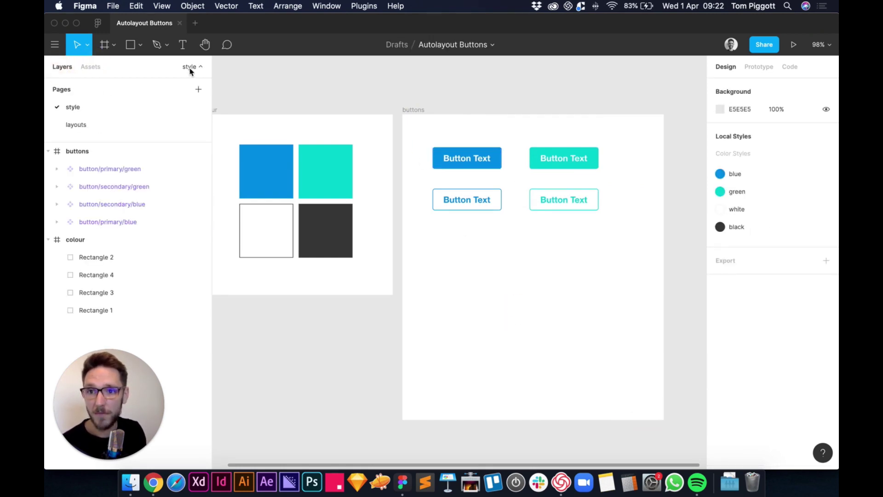
click(71, 124)
click(438, 261)
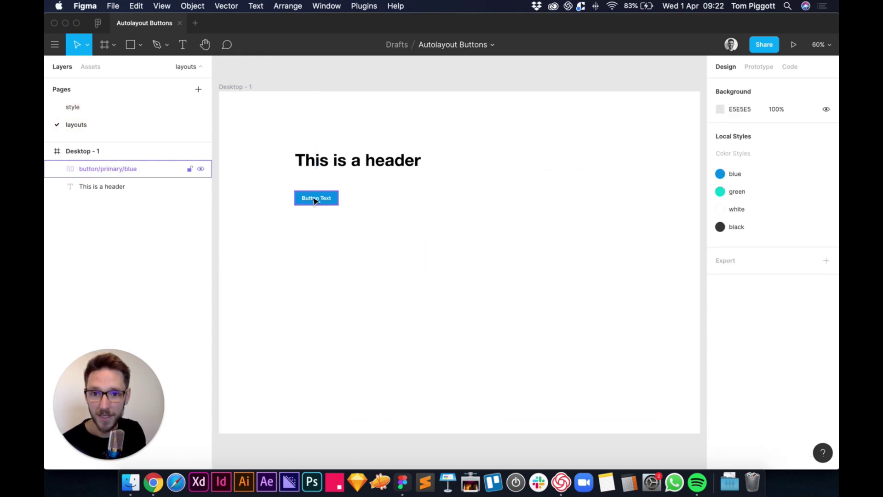
click(313, 197)
click(722, 229)
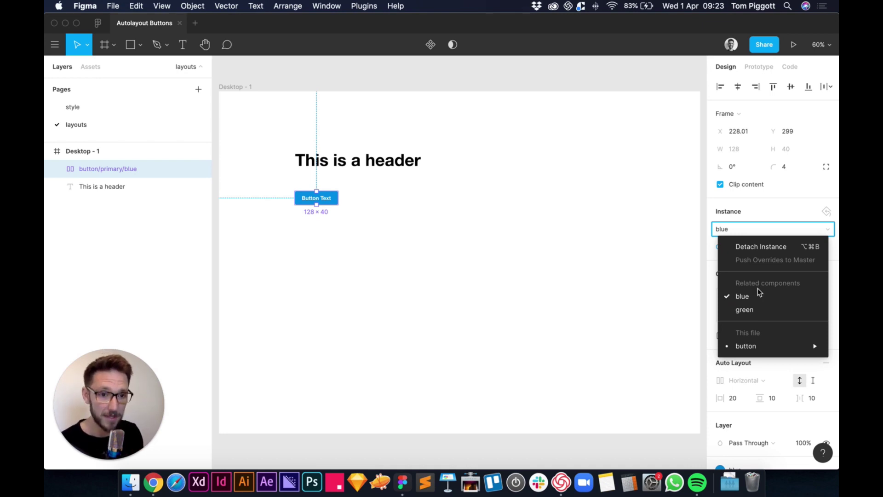
mouse_move(741, 349)
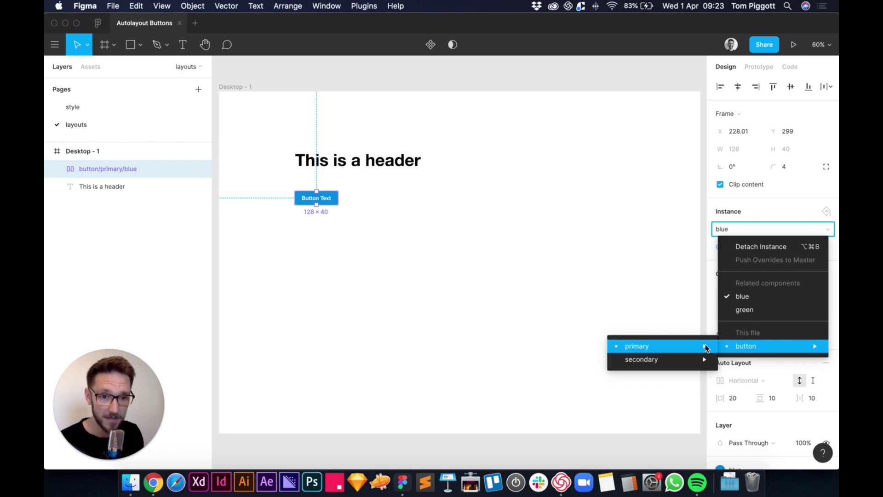
mouse_move(651, 348)
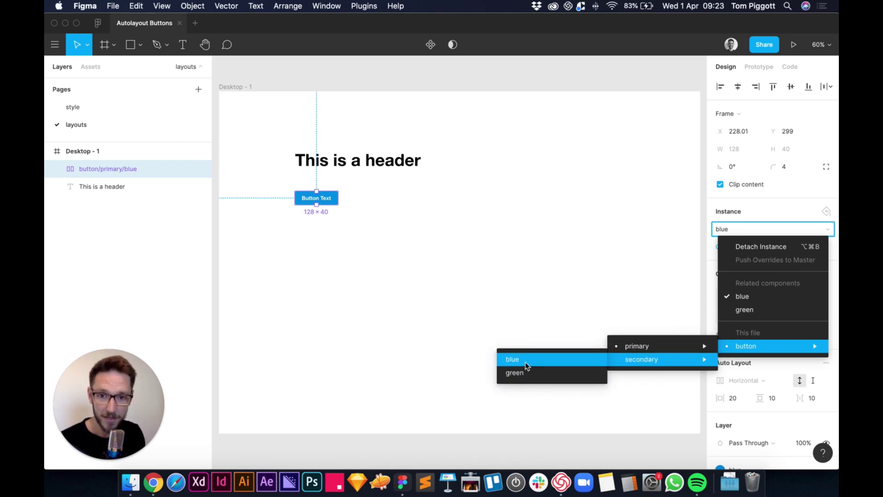
click(523, 364)
click(396, 260)
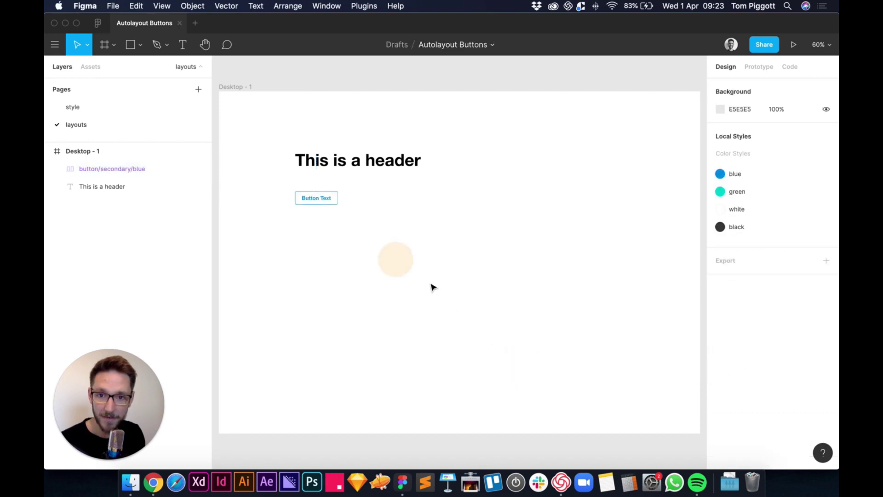
Swap the secondary blue button instance for its related green component
click(316, 198)
click(727, 229)
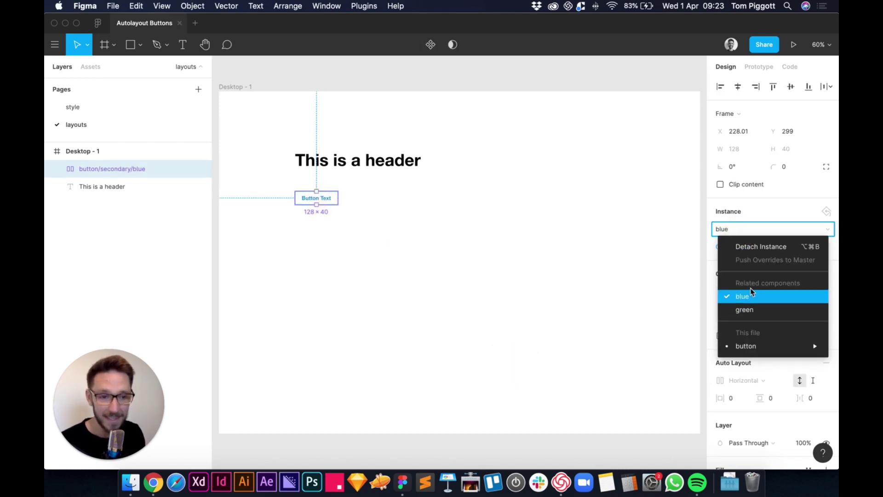
click(746, 309)
click(492, 266)
Swap the secondary green button instance below the header for the primary green button component
click(312, 201)
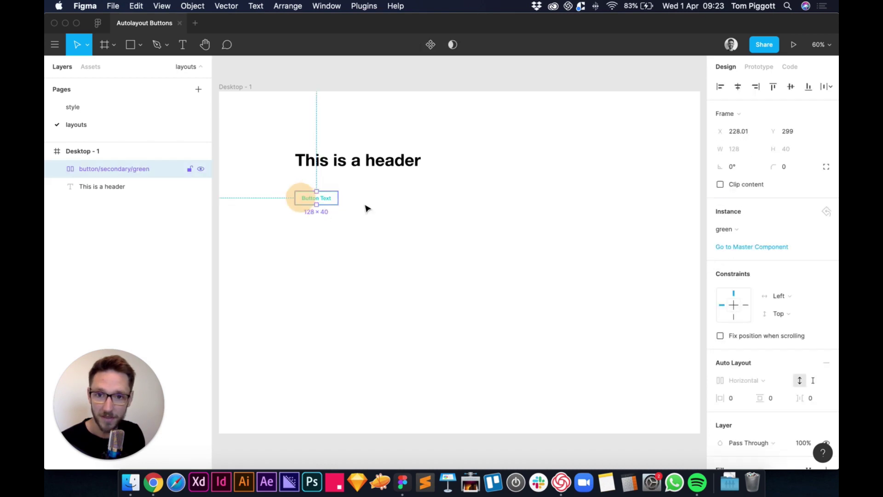
click(751, 230)
mouse_move(778, 347)
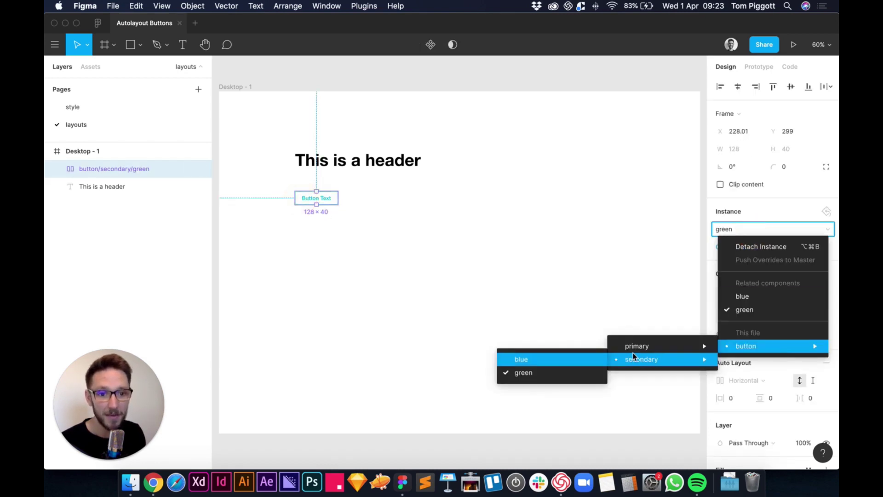
mouse_move(639, 347)
click(509, 360)
click(492, 286)
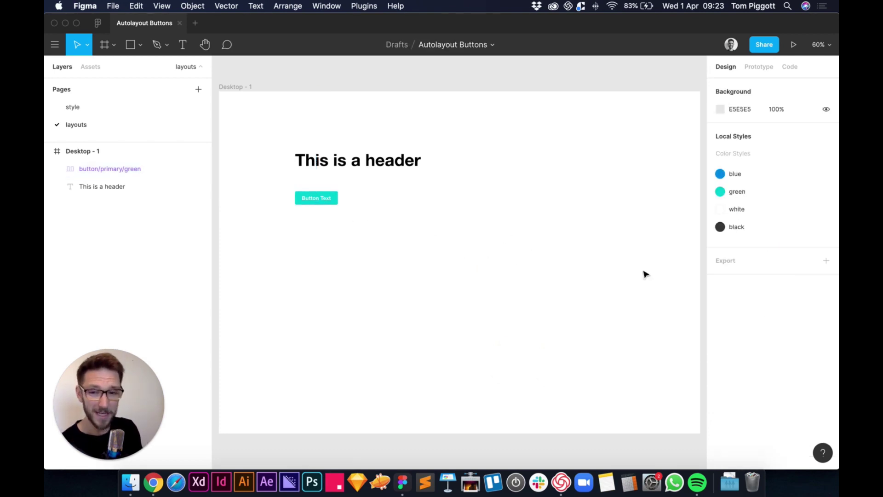
Go from the primary green button instance to its master component on the style page
click(306, 195)
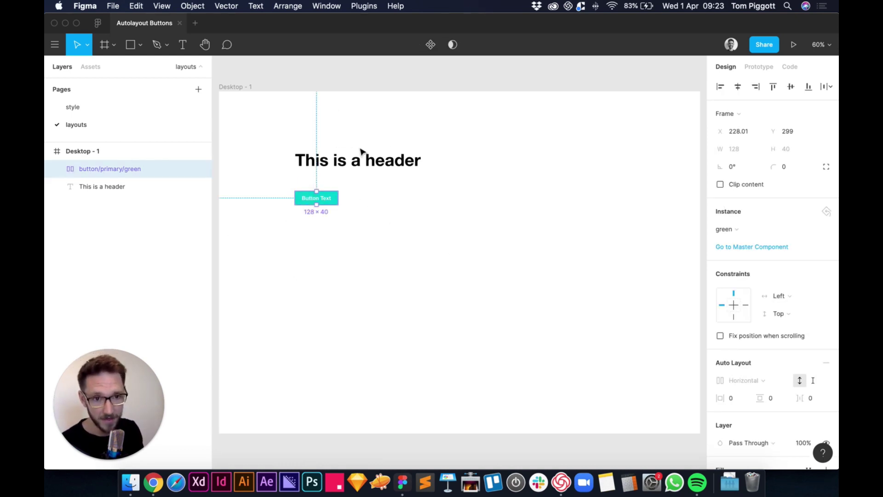
click(742, 248)
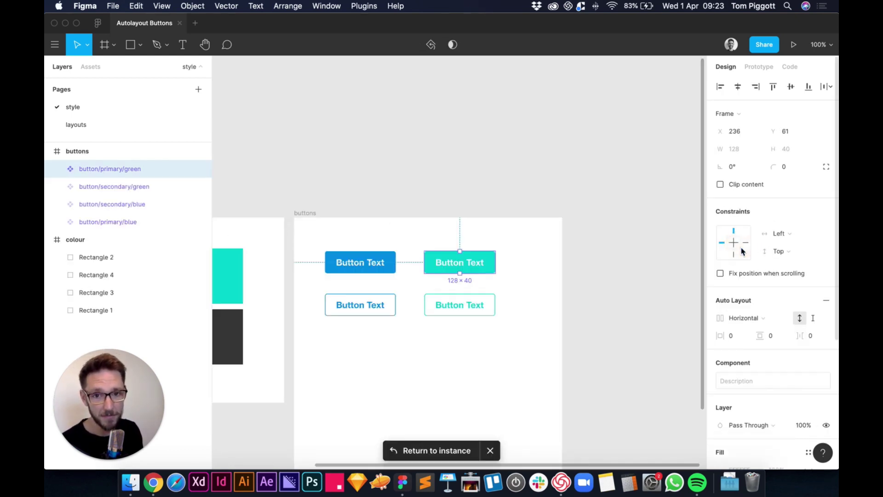
click(424, 395)
click(419, 354)
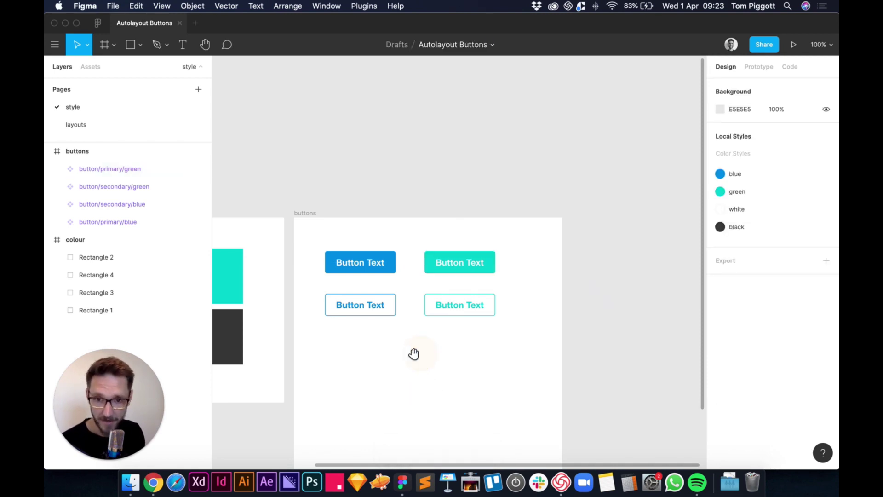
drag(414, 353, 466, 282)
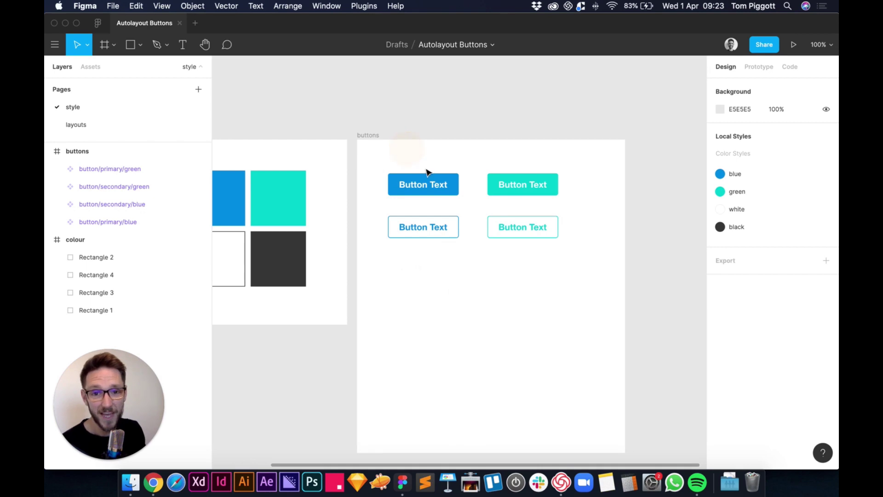
Move the four buttons together into a two-by-two grid with gaps of 10 near the upper edge of the buttons frame
click(506, 182)
drag(510, 189, 489, 190)
mouse_move(432, 227)
mouse_down()
mouse_move(437, 202)
mouse_move(437, 210)
mouse_up()
drag(516, 222, 497, 206)
drag(374, 157, 536, 236)
drag(493, 195, 487, 191)
Resize the buttons frame to about 365 × 335 so its height matches the colour frame
click(380, 122)
click(367, 134)
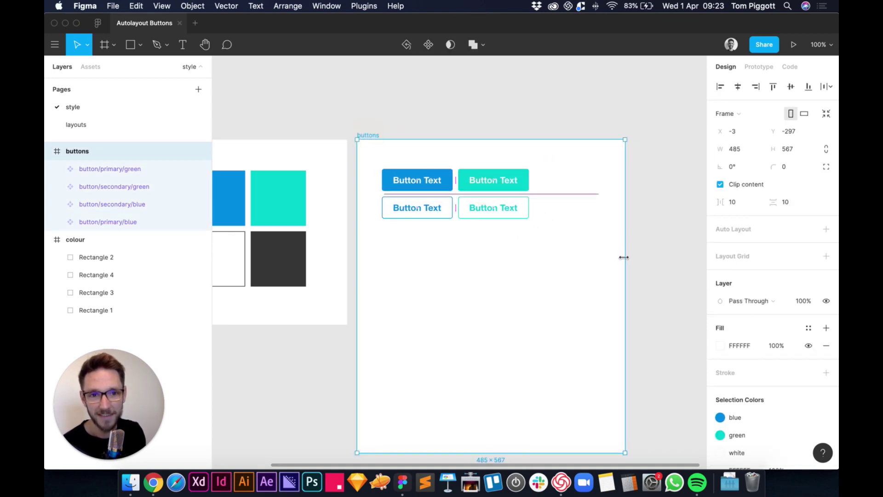
drag(624, 257, 559, 257)
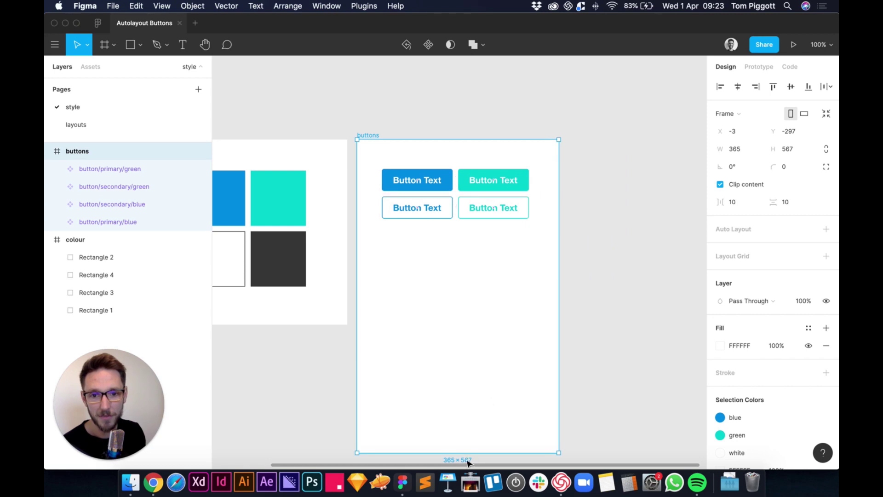
drag(468, 452, 474, 324)
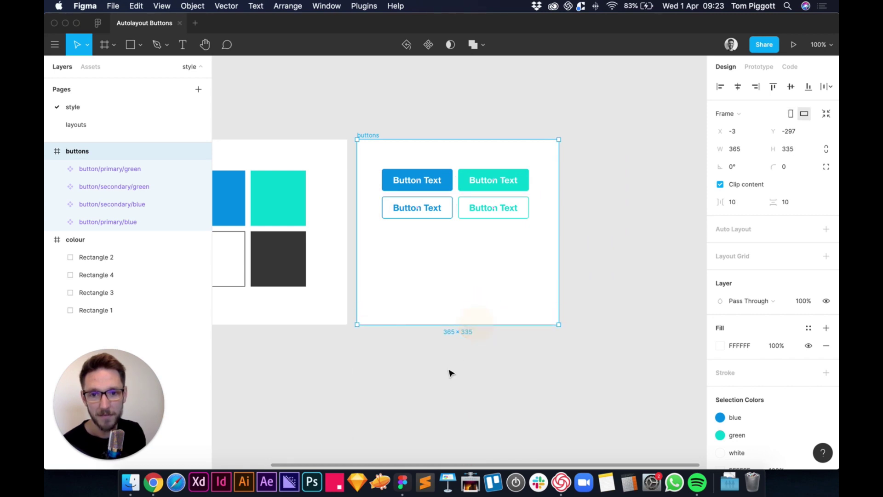
click(523, 374)
On the layouts page, delete the header text and the green button from the Desktop - 1 frame
scroll(585, 374, left, 7)
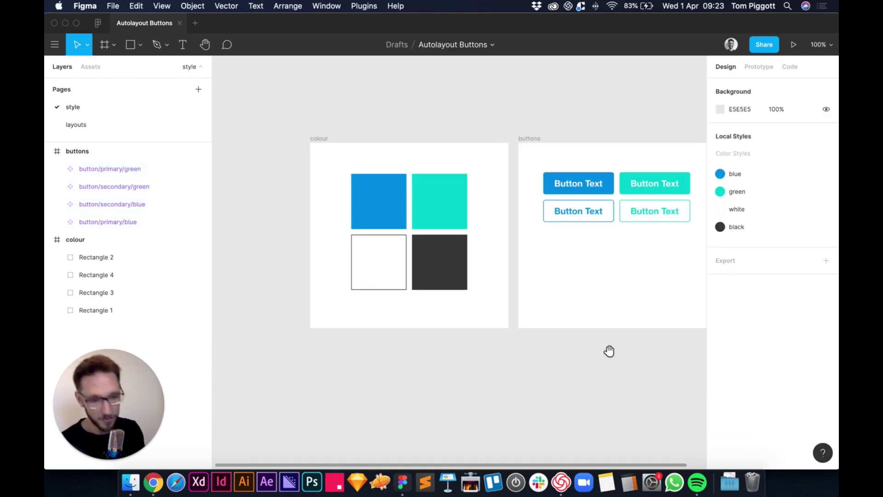
scroll(593, 349, right, 1)
key(minus)
scroll(529, 358, right, 5)
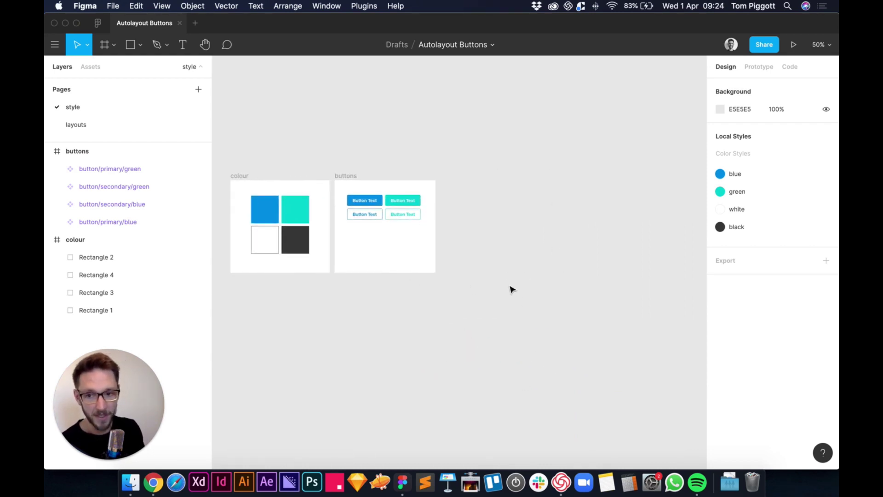
click(82, 128)
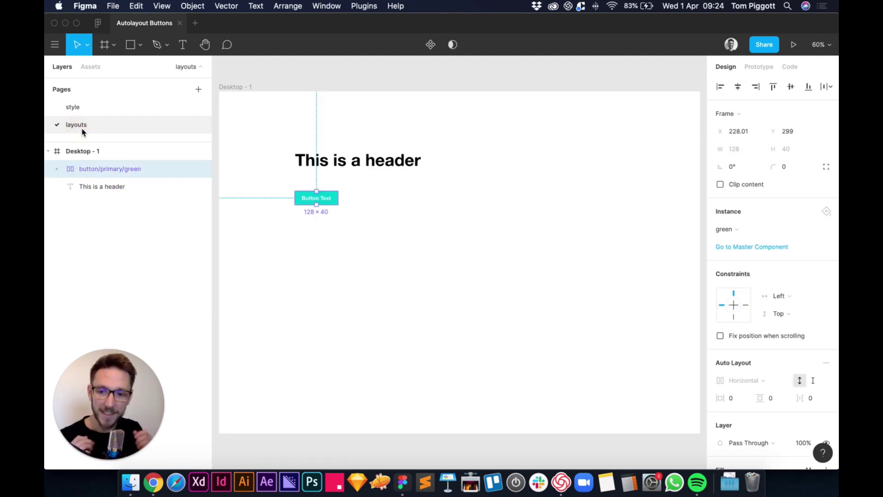
click(427, 134)
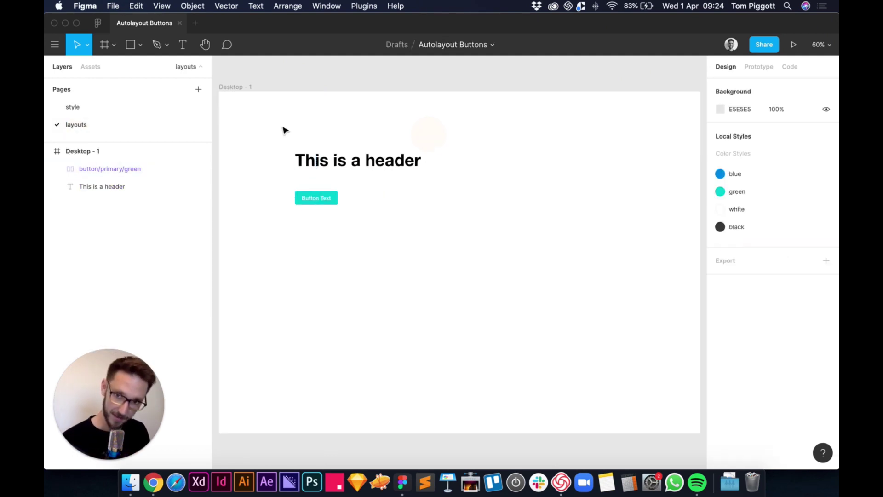
drag(281, 126, 392, 239)
key(Delete)
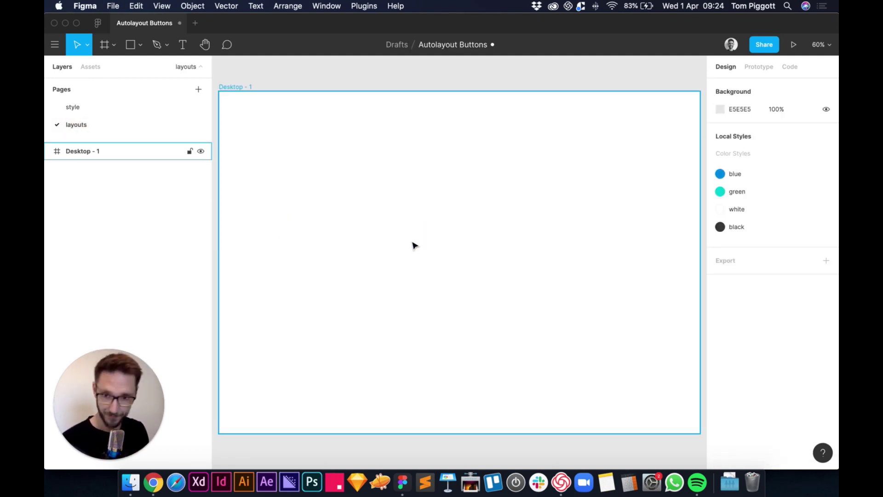
Return to the style page and view the colour and buttons frames side by side at 100% zoom
click(102, 106)
click(527, 154)
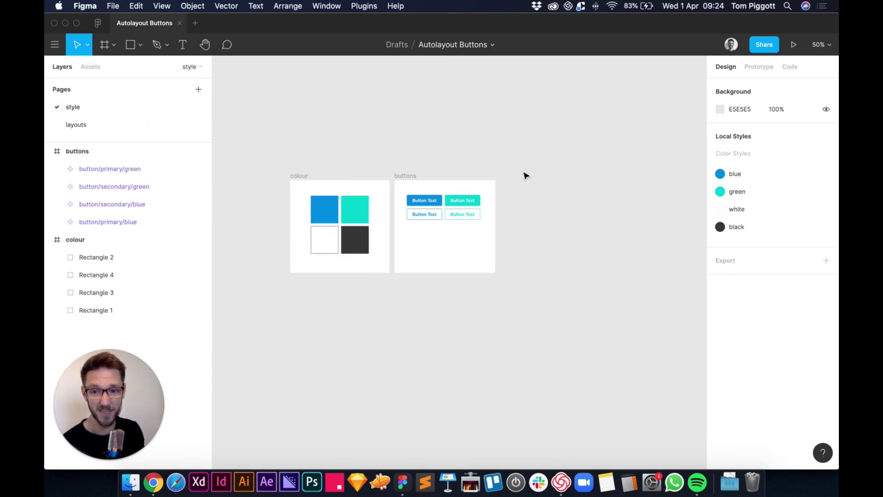
click(420, 171)
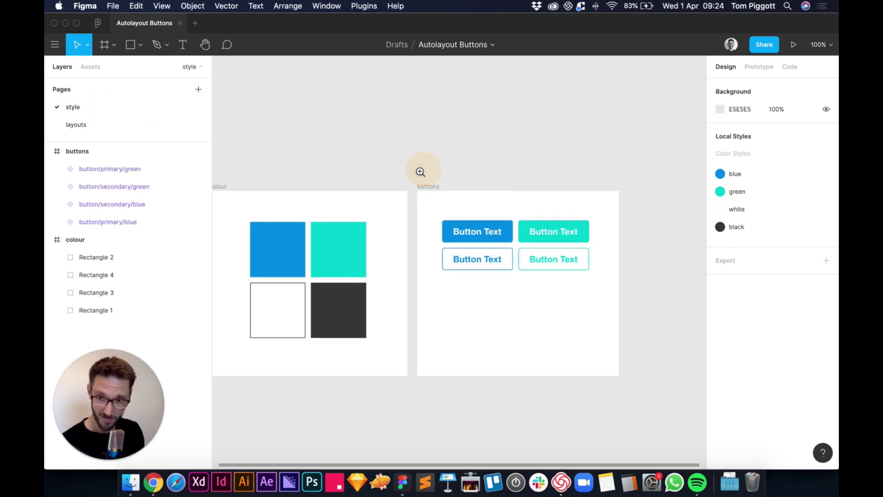
scroll(452, 166, left, 2)
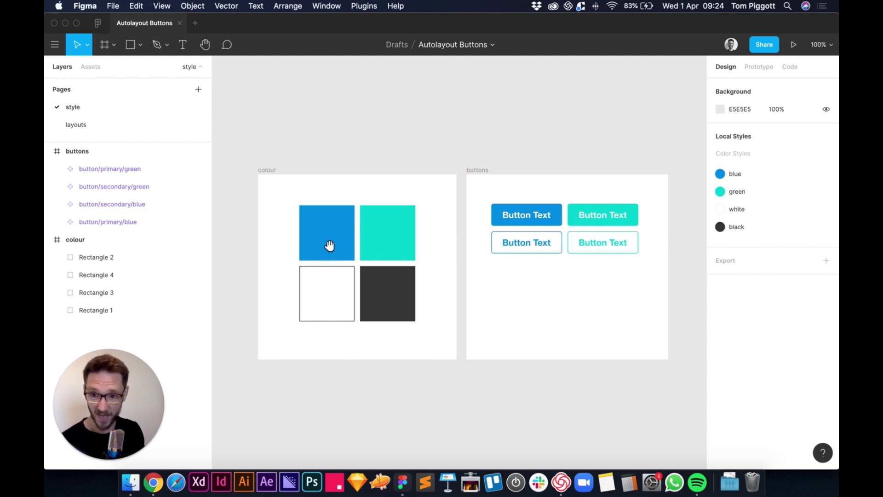